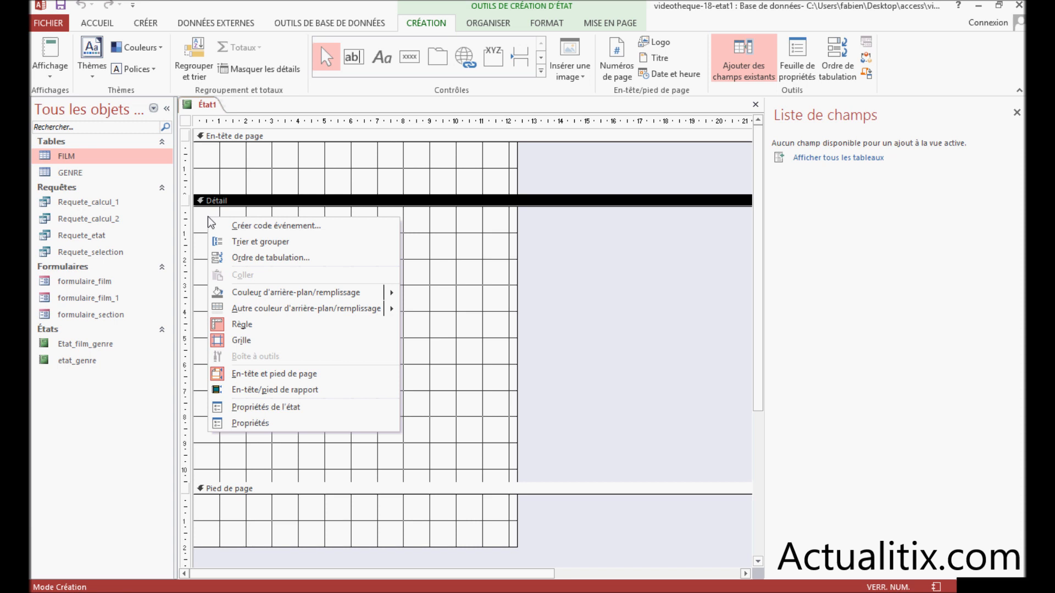
Add the report header and report footer sections to the report design
left_click(268, 389)
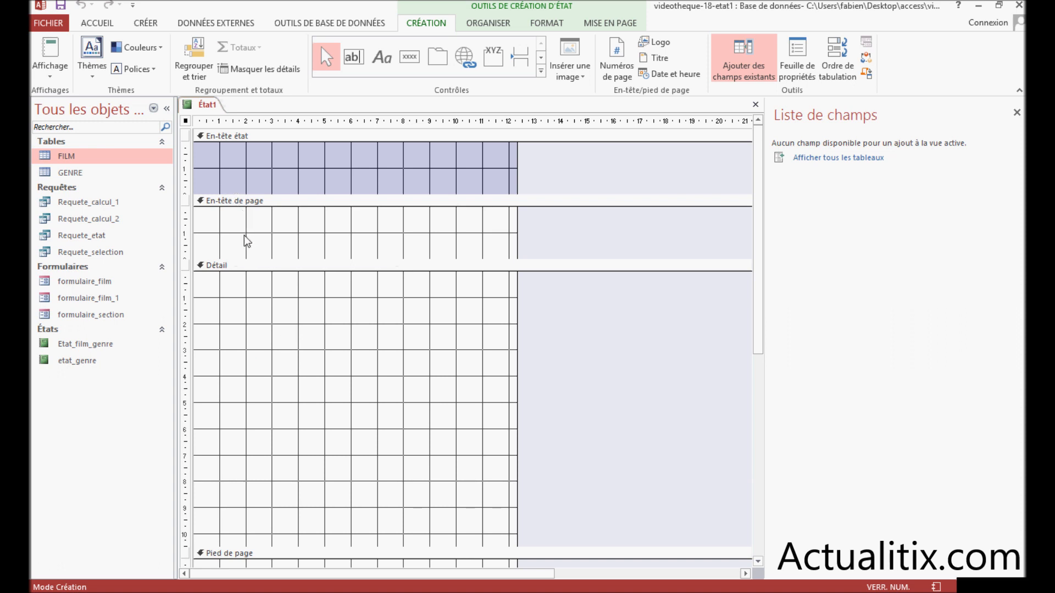
scroll(244, 236, "down", 3)
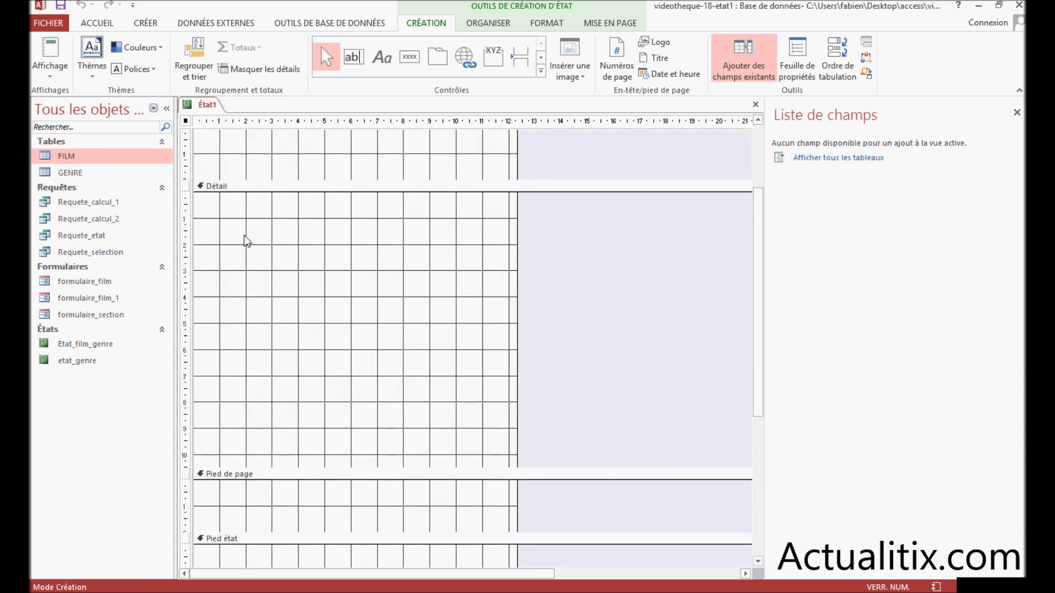
scroll(244, 236, "up", 3)
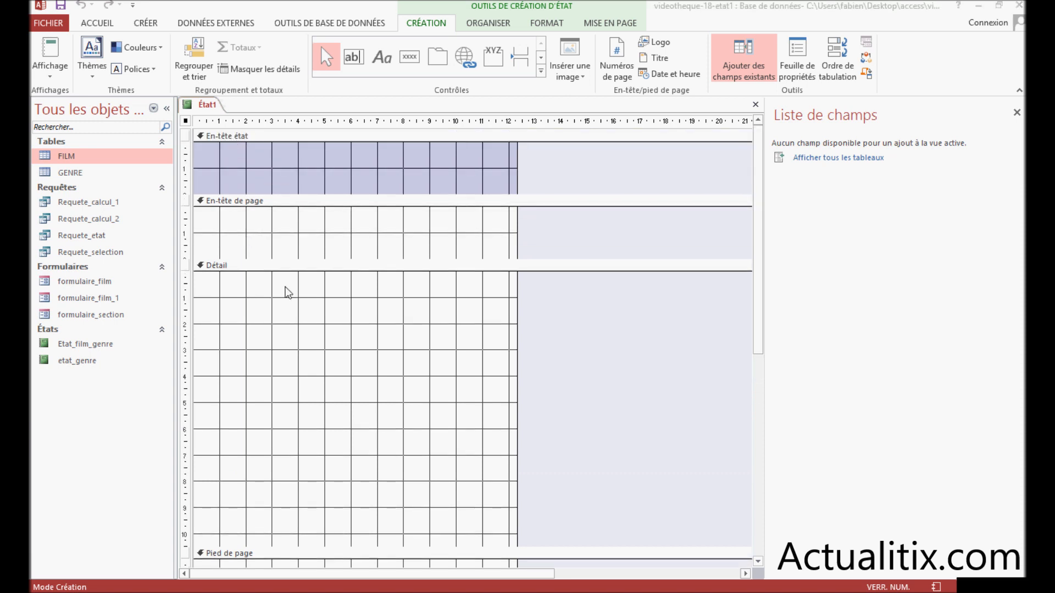
left_click_drag(758, 300, 756, 468)
scroll(733, 341, "up", 7)
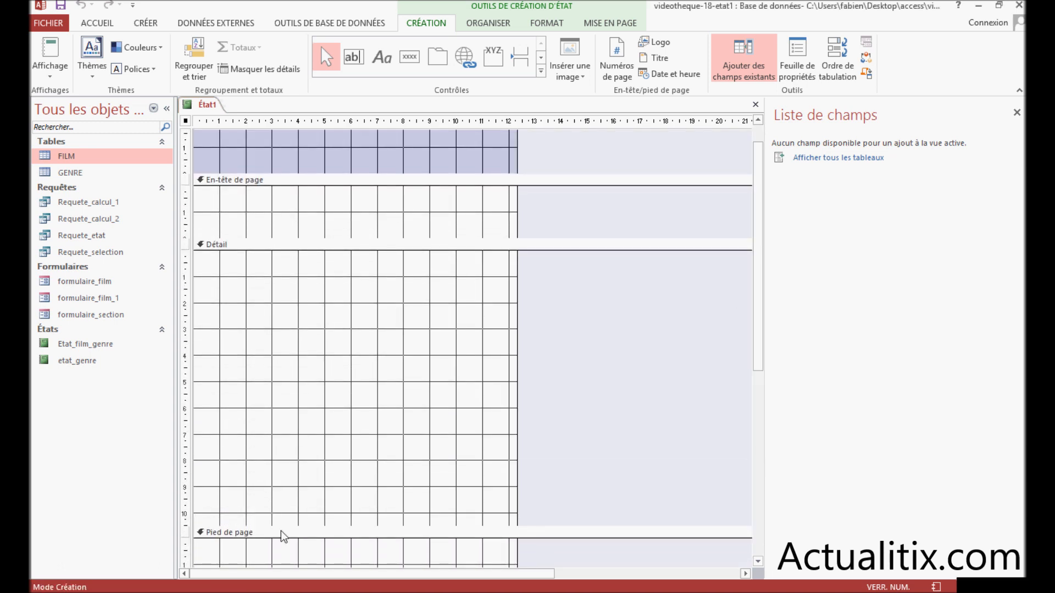
Shorten the Détail section to about 3 cm high
left_click_drag(280, 527, 273, 332)
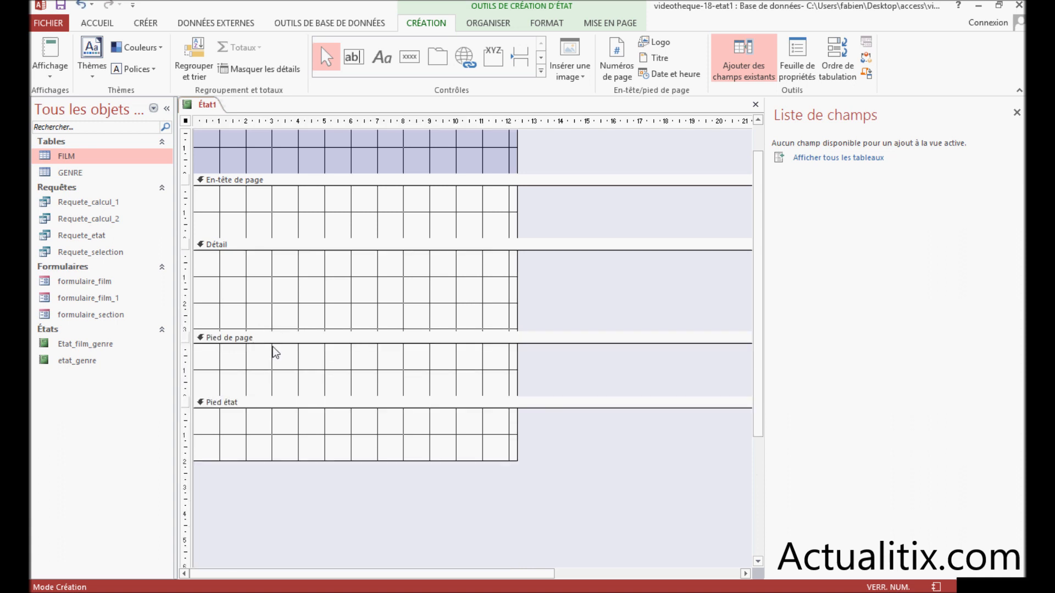
scroll(280, 351, "up", 1)
left_click(366, 344)
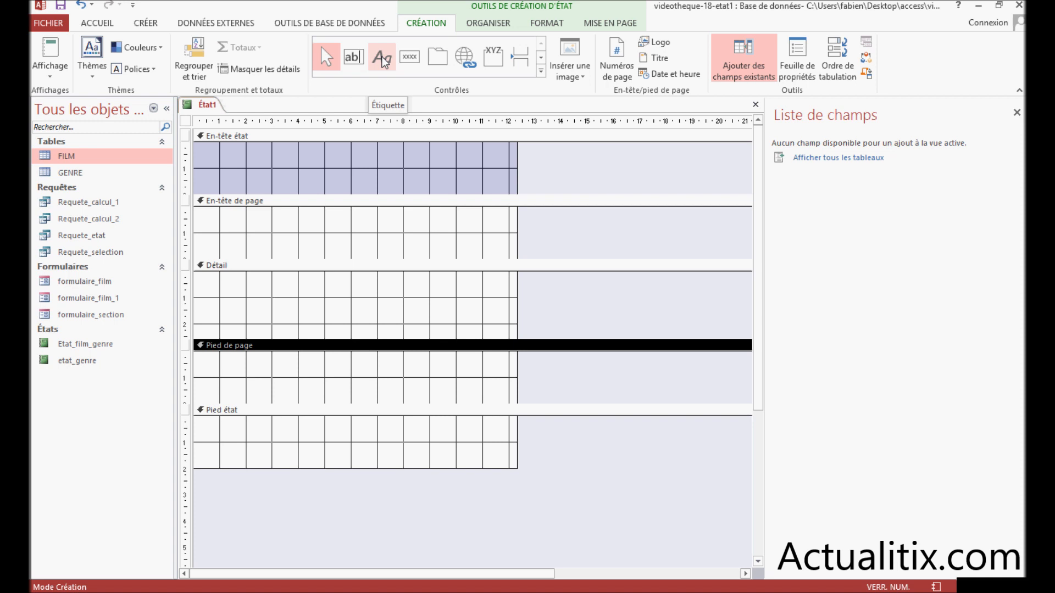
Draw a label about 8 cm wide in the report header with the text "FILM PAR GENRE"
left_click_drag(245, 158, 456, 175)
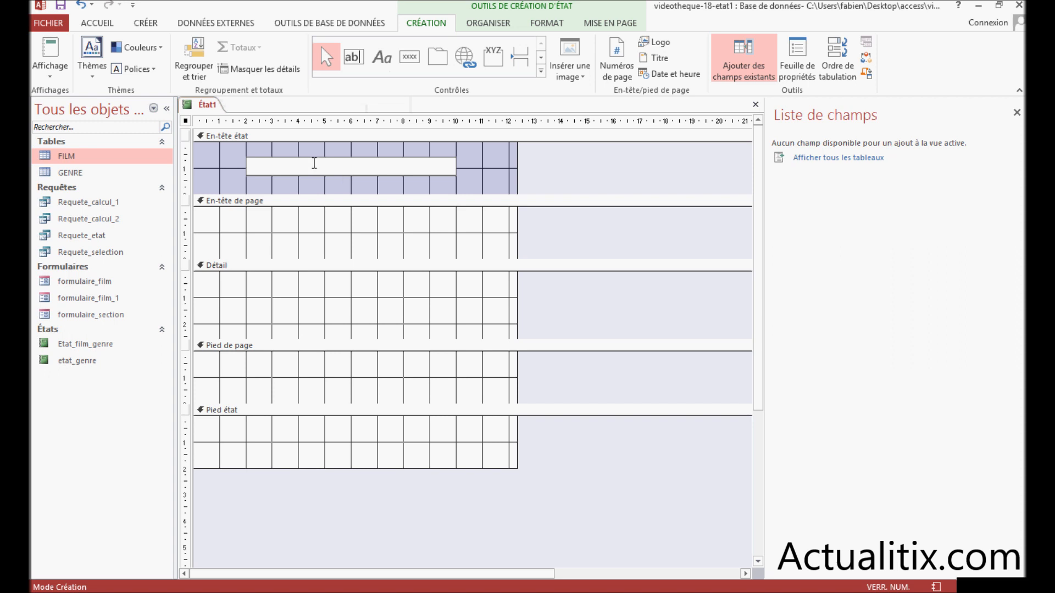
type("FILM PAR GENRE")
Set the font size of the report header's title label to 20
left_click_drag(319, 164, 252, 167)
left_click(301, 164)
left_click_drag(322, 164, 241, 162)
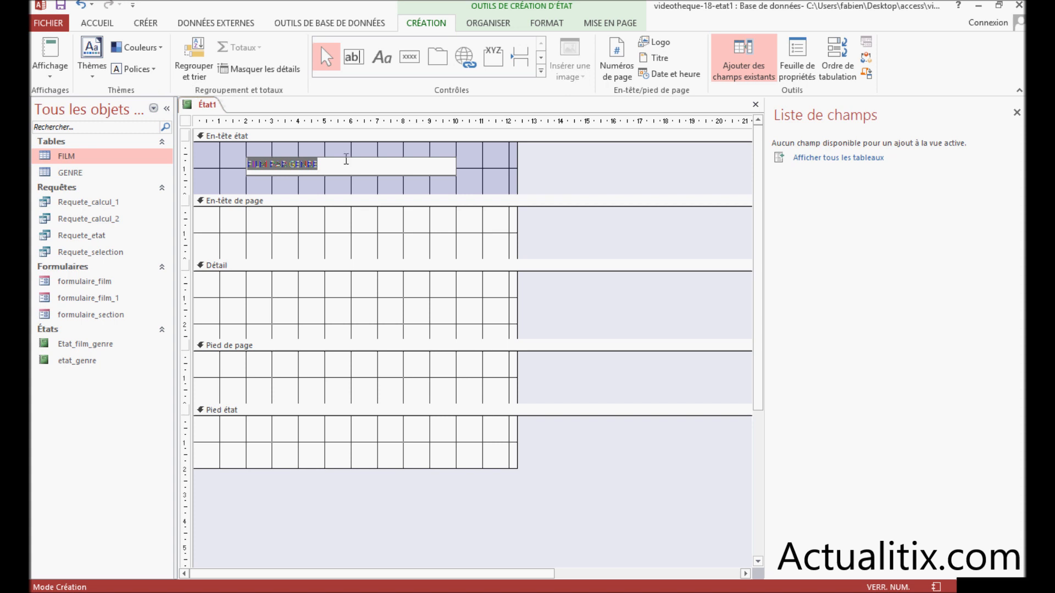
left_click(546, 24)
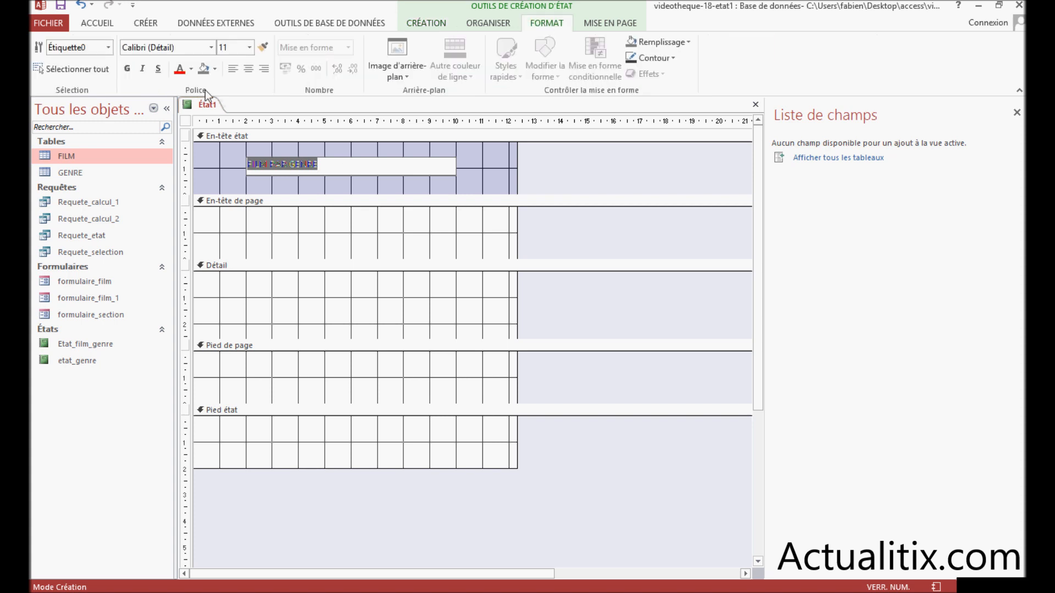
left_click(92, 48)
left_click(106, 47)
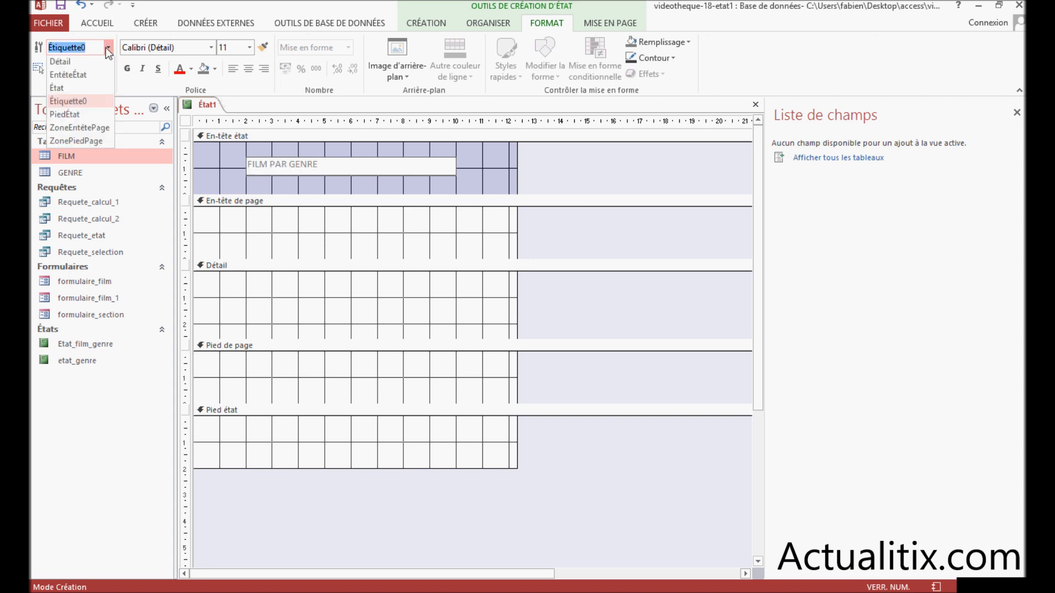
left_click(71, 104)
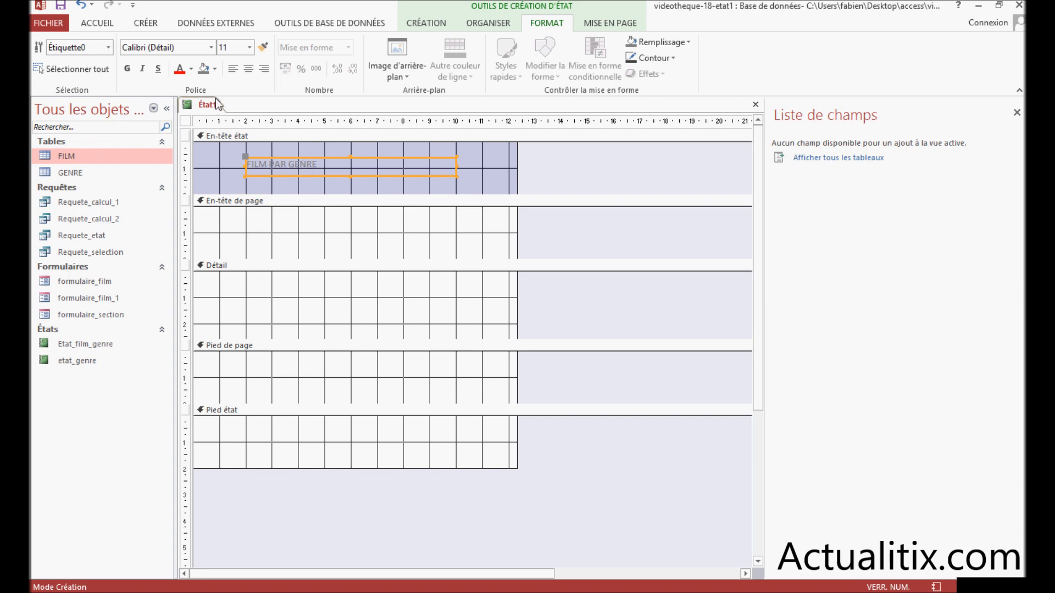
left_click(249, 47)
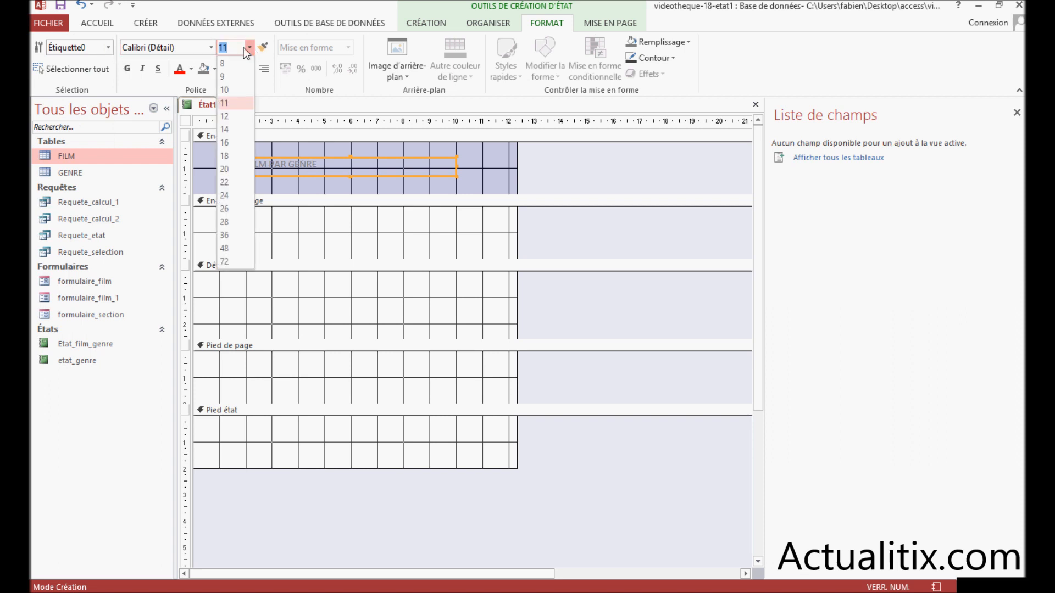
left_click(231, 168)
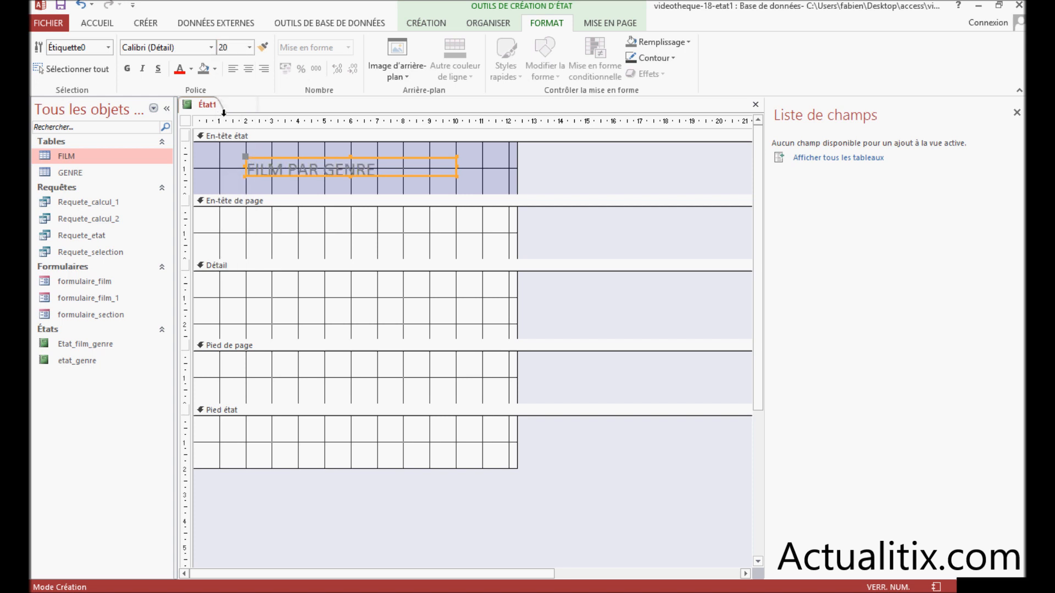
Give the title label the light grey background Arrière-plan 1, Plus sombre 15%
left_click(207, 70)
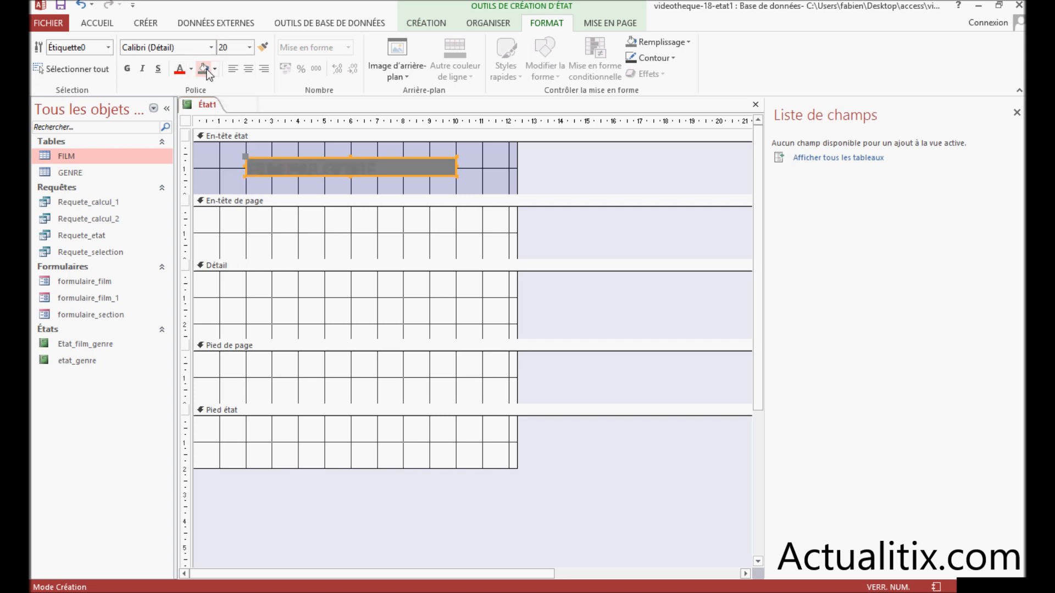
left_click(214, 69)
left_click(212, 141)
Format the title label's text as centred bold italic and increase the label's height to about 1 cm
left_click(248, 69)
left_click(128, 70)
left_click(142, 69)
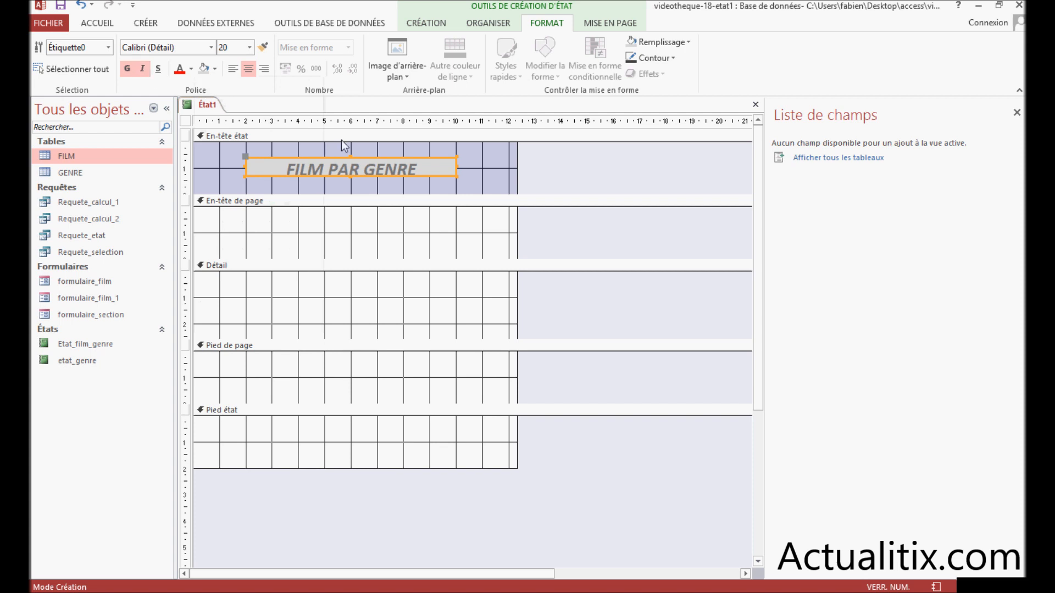
left_click_drag(351, 176, 352, 184)
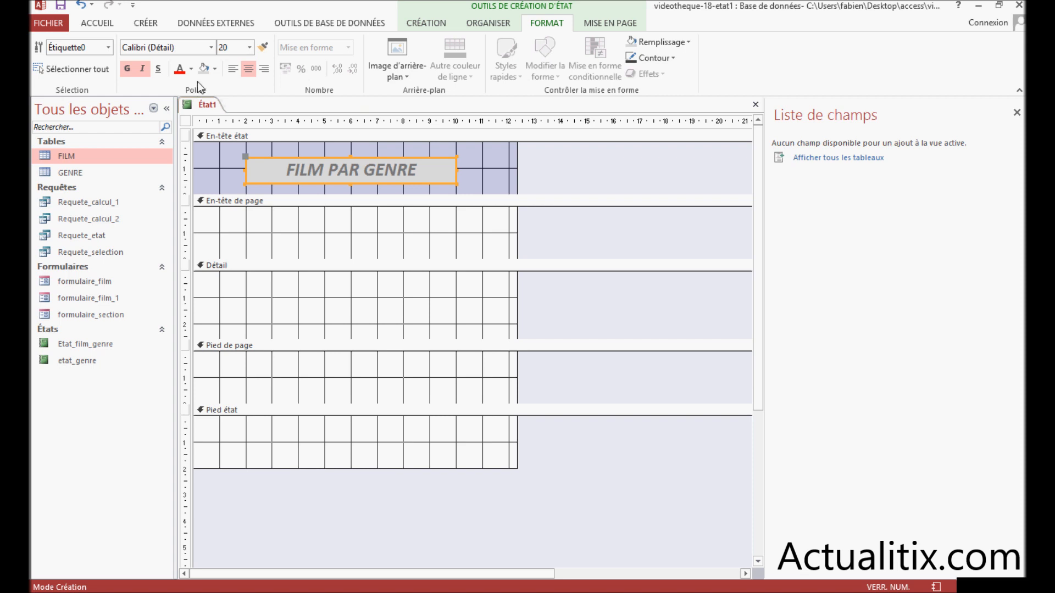
Set the title label's Apparence property to En relief
right_click(344, 160)
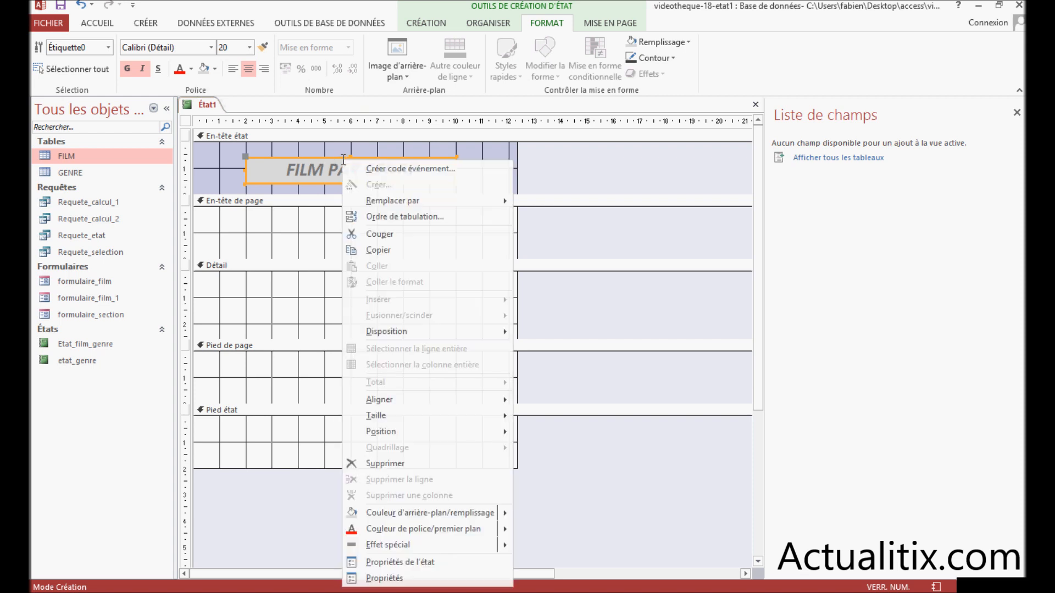
left_click(385, 578)
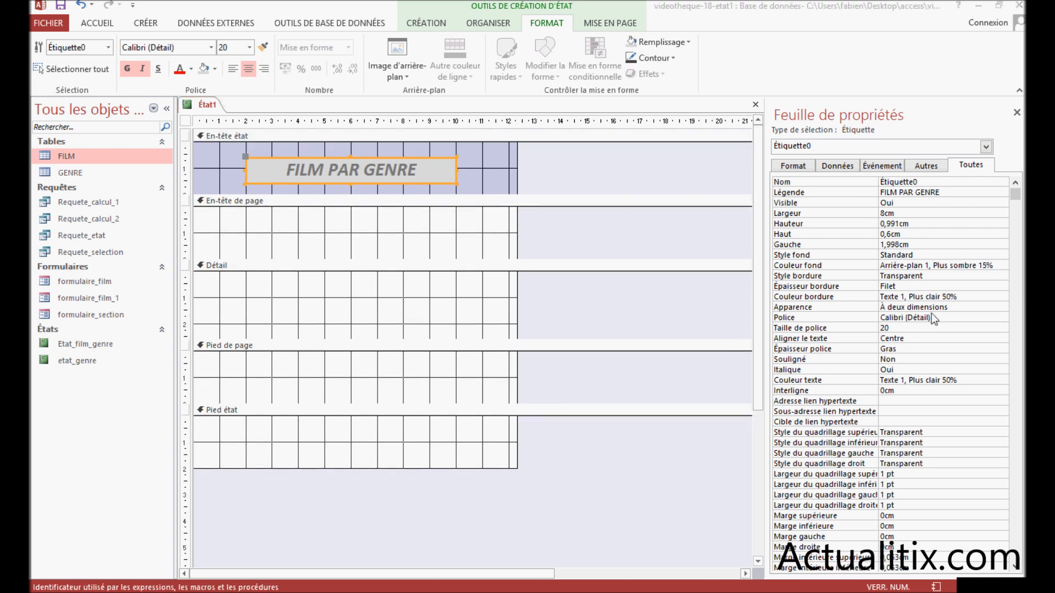
left_click(904, 307)
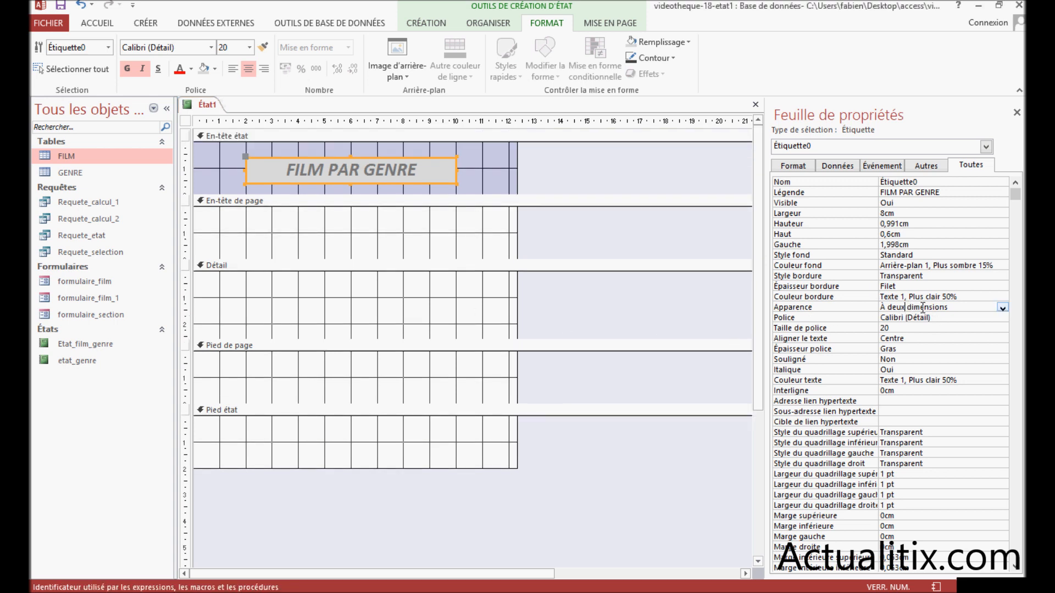
left_click(1003, 308)
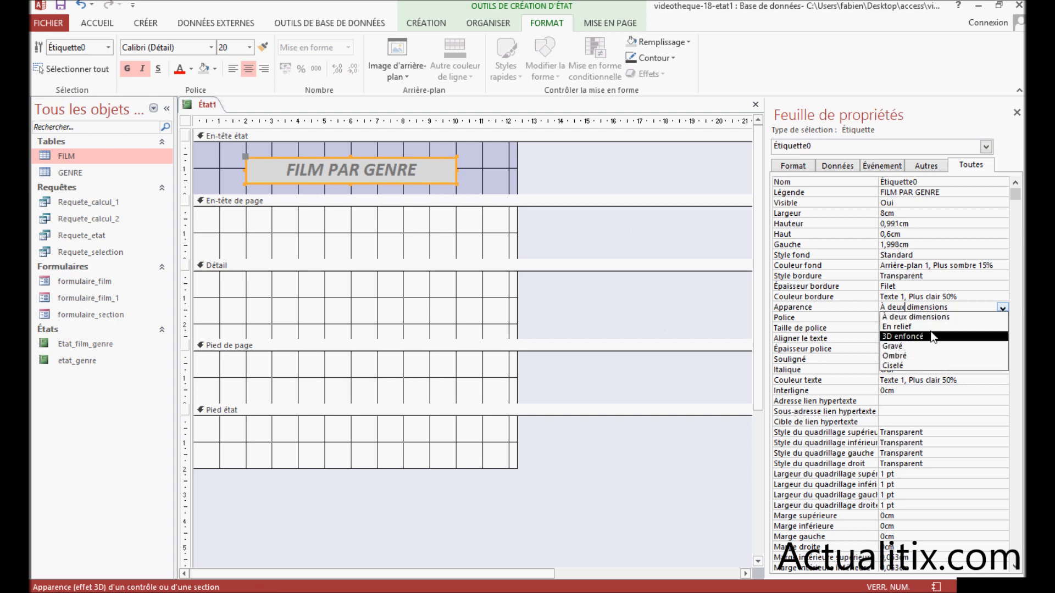
left_click(896, 328)
left_click(615, 236)
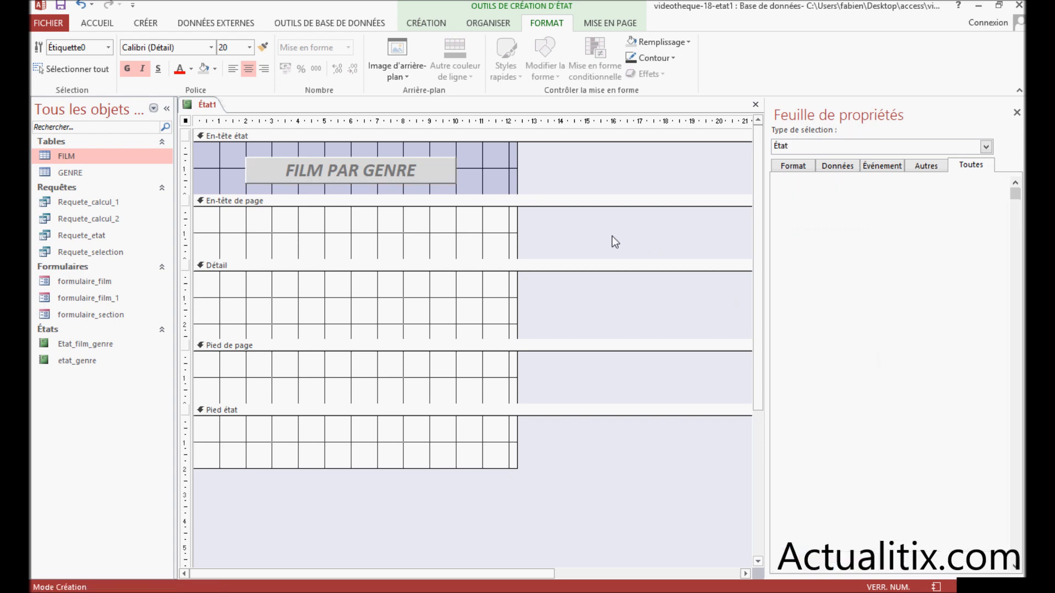
Change the report header section's background colour to Arrière-plan 1
left_click(477, 160)
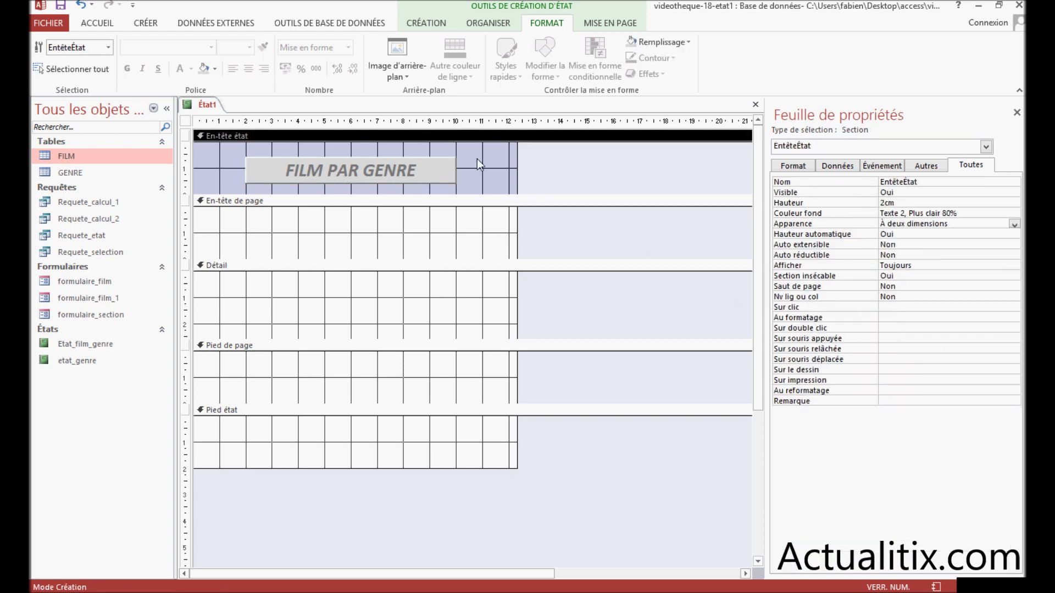
left_click(216, 69)
left_click(207, 119)
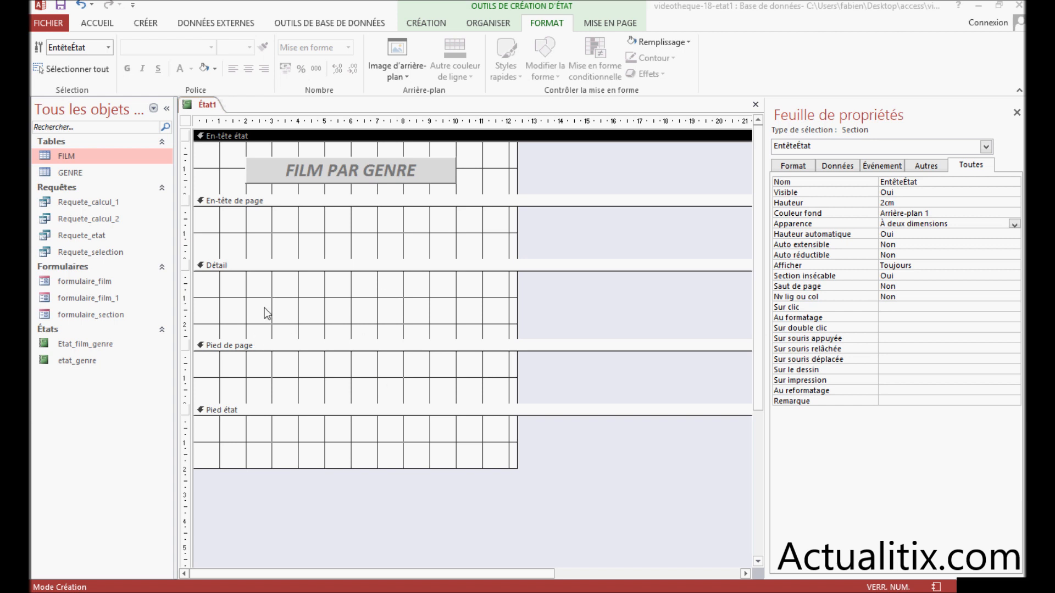
Draw a text box about 3.8 cm wide and 0.56 cm high in the page footer
left_click(255, 374)
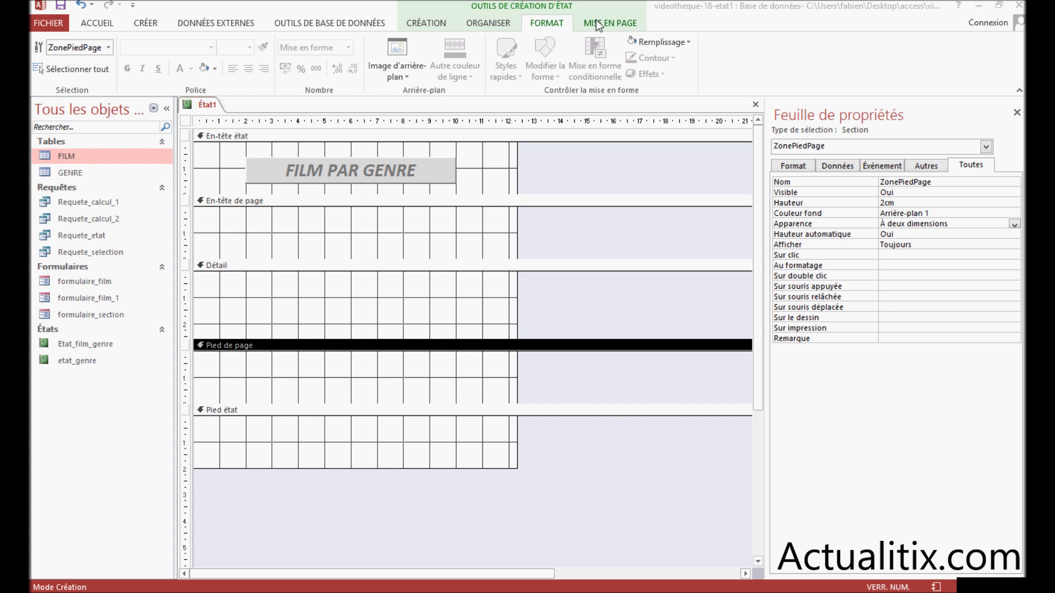
left_click(443, 23)
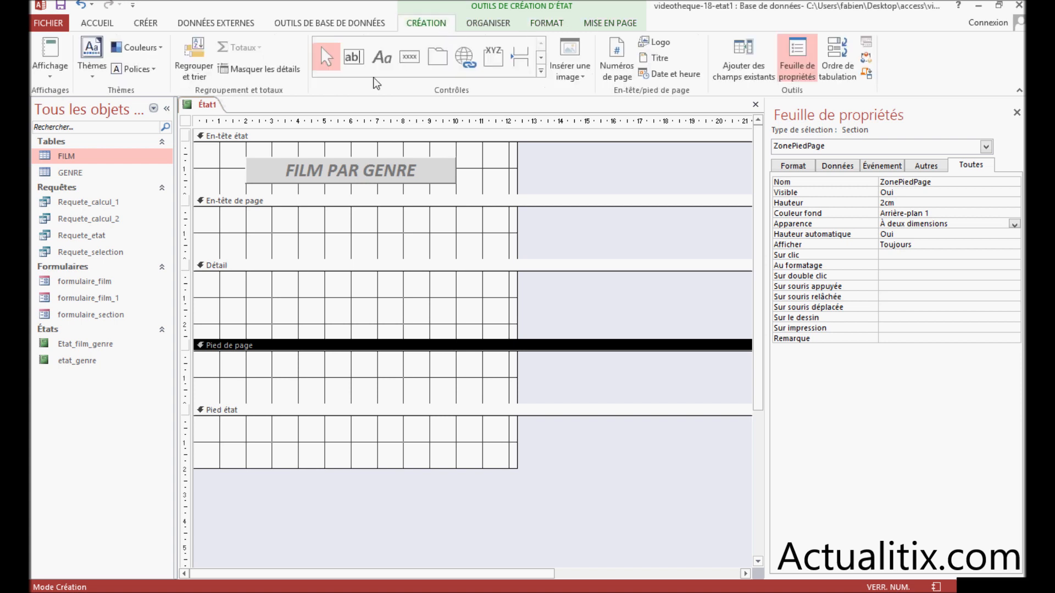
left_click(351, 55)
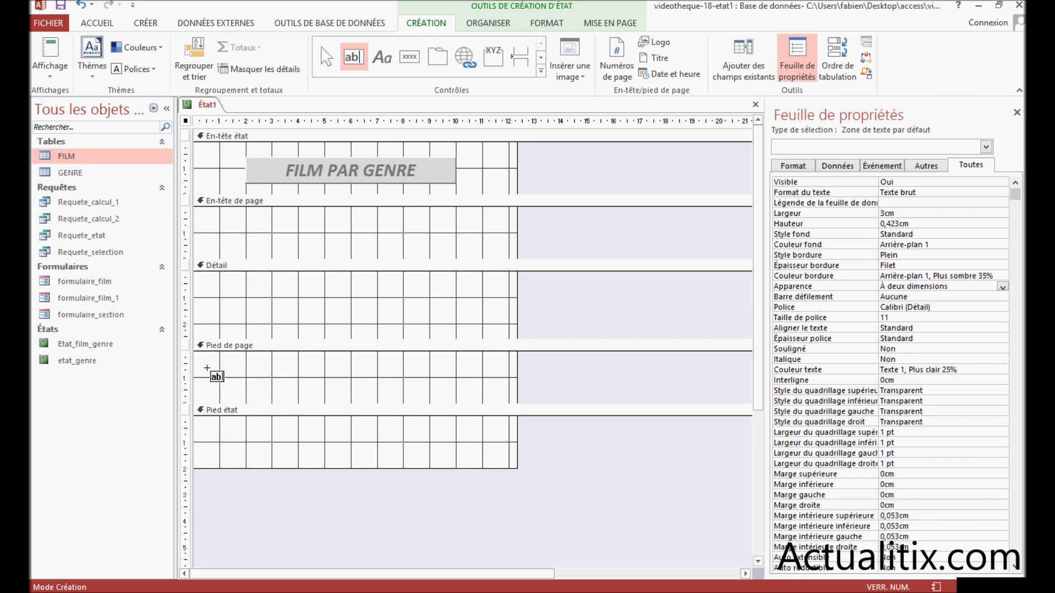
left_click_drag(207, 367, 307, 382)
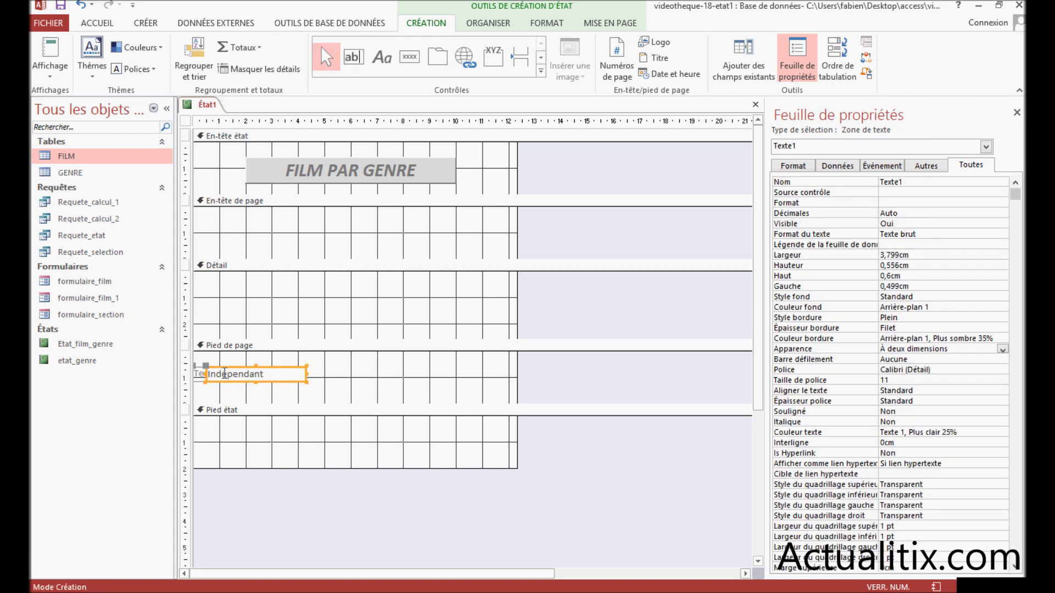
Separate the attached label from the page footer's text box and delete that label
left_click_drag(222, 367, 270, 370)
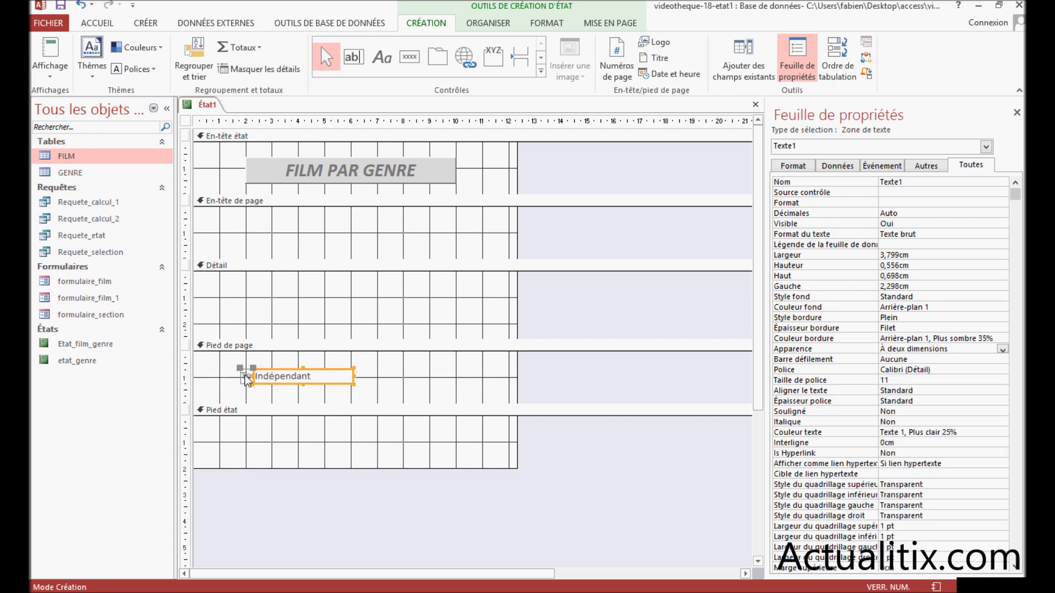
left_click(246, 375)
left_click_drag(245, 374, 369, 377)
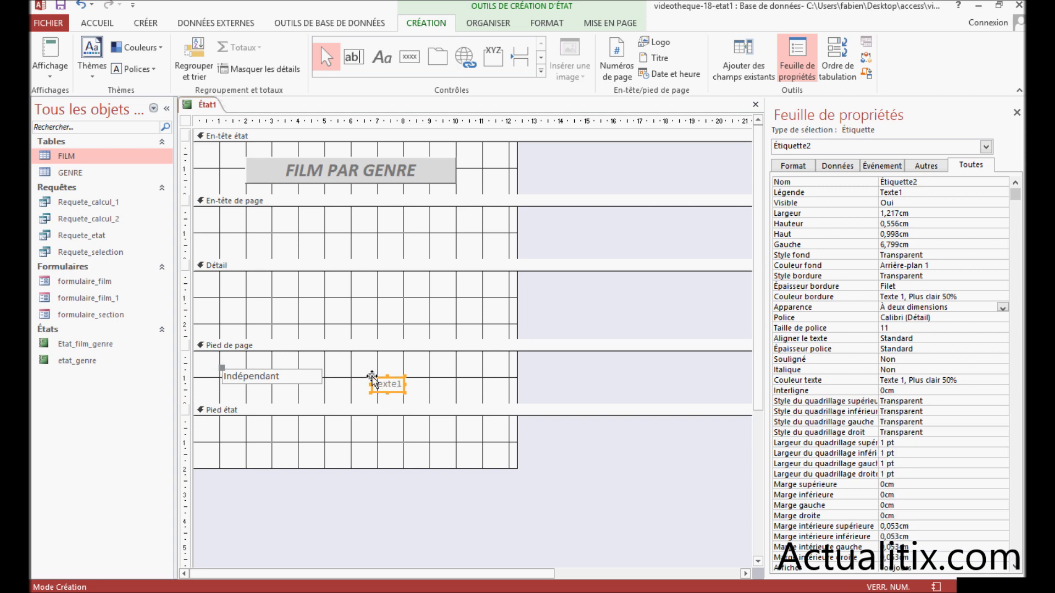
right_click(373, 378)
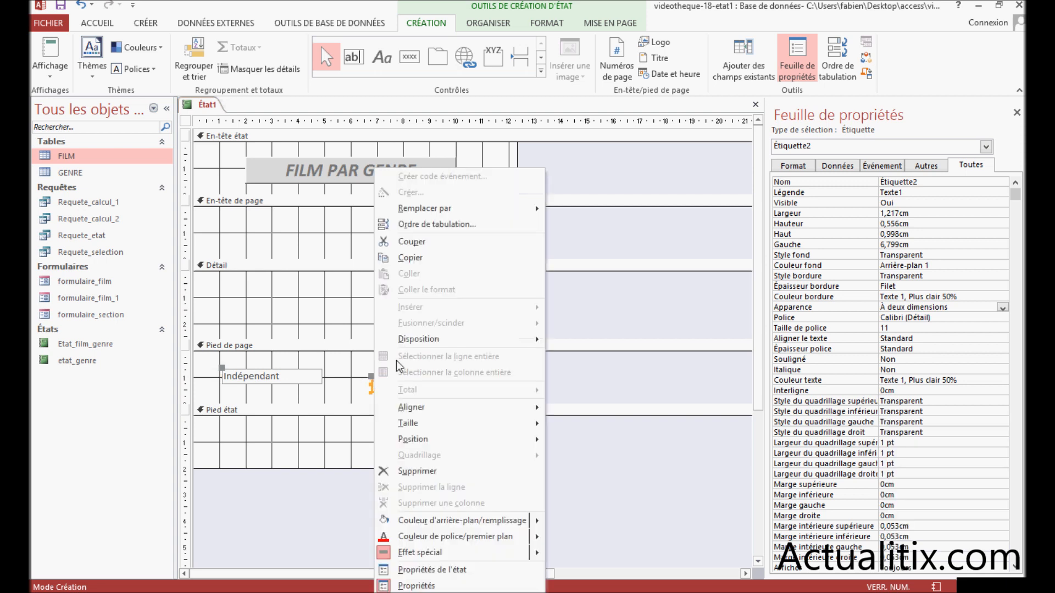
left_click(417, 471)
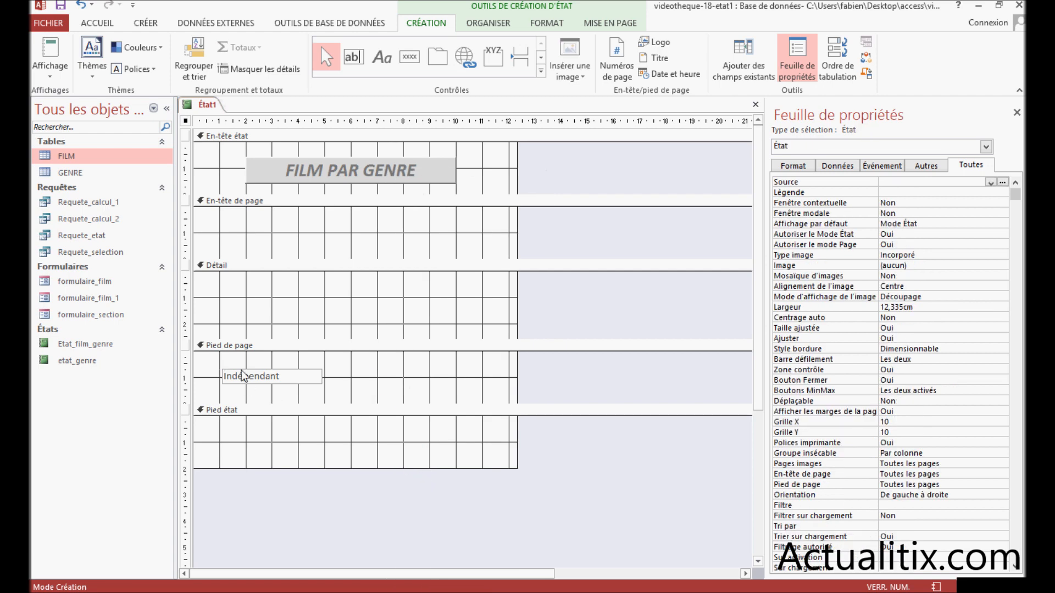
Set the page footer text box's control source to the built-in Date/heure function Maintenant() with the expression builder
left_click(259, 380)
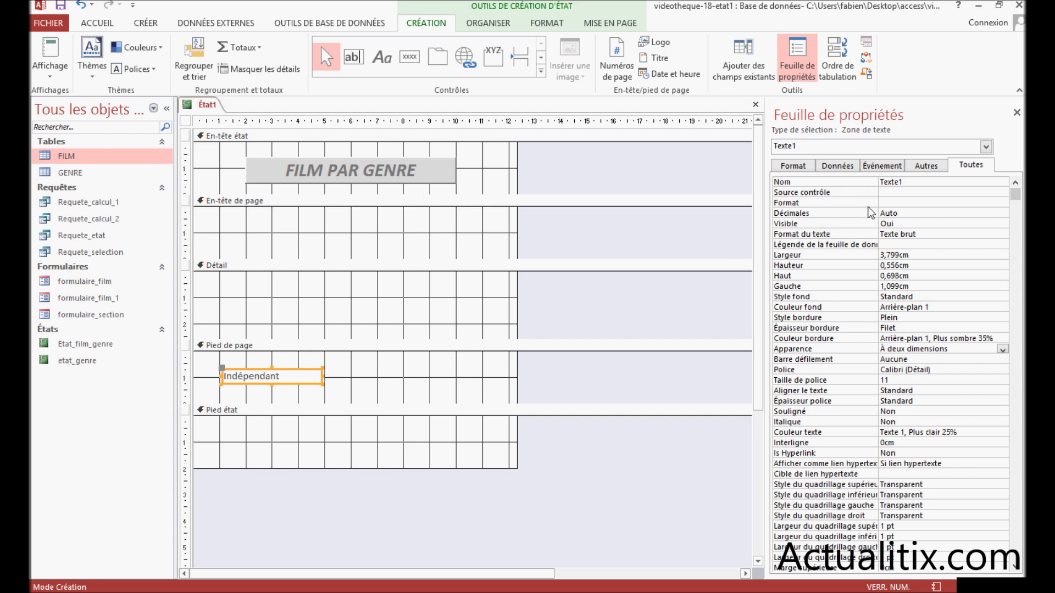
left_click(1016, 113)
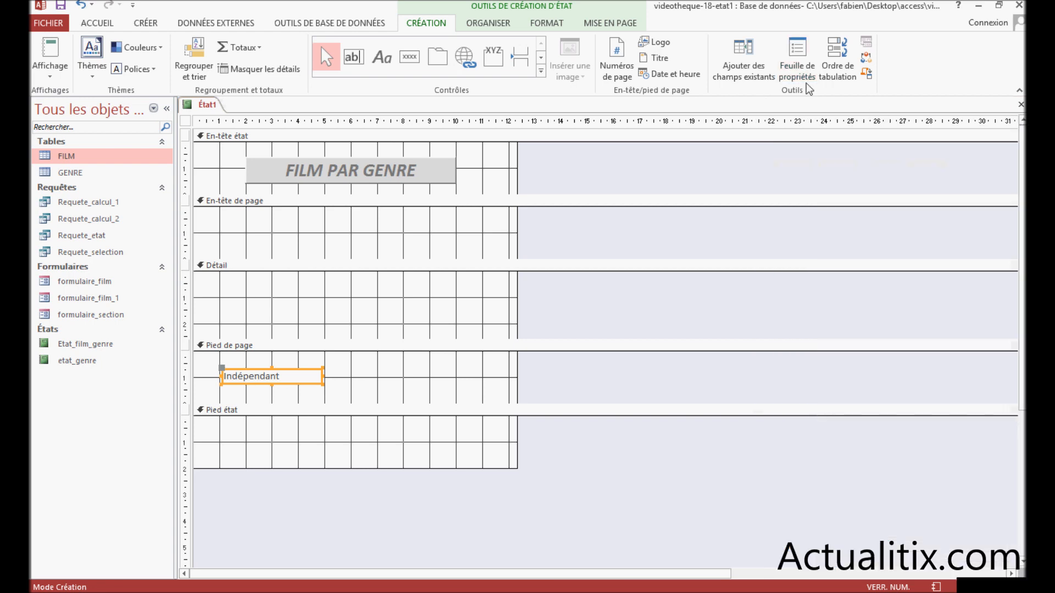
left_click(799, 71)
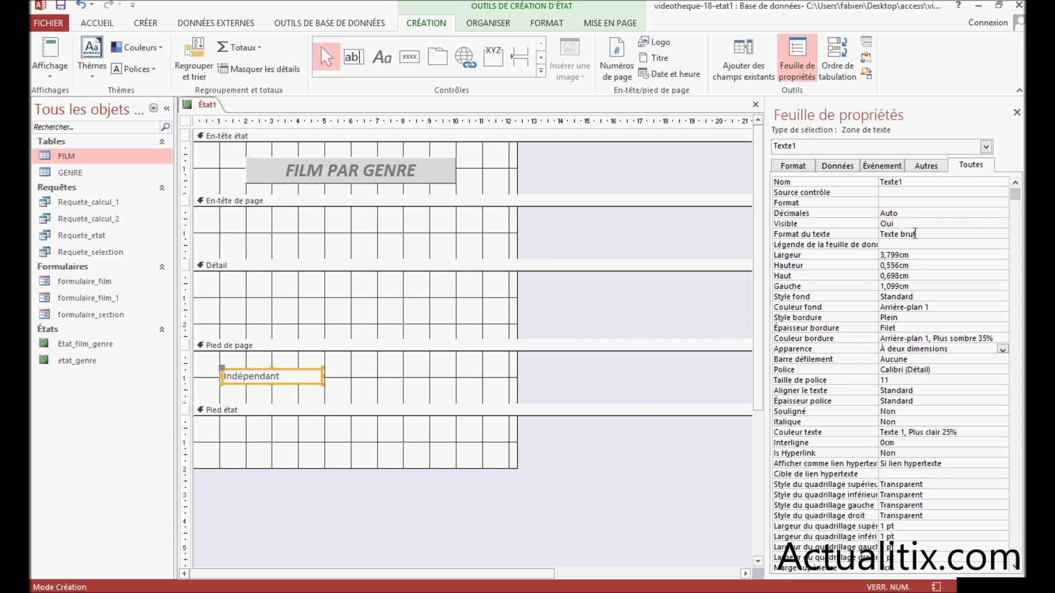
left_click(887, 193)
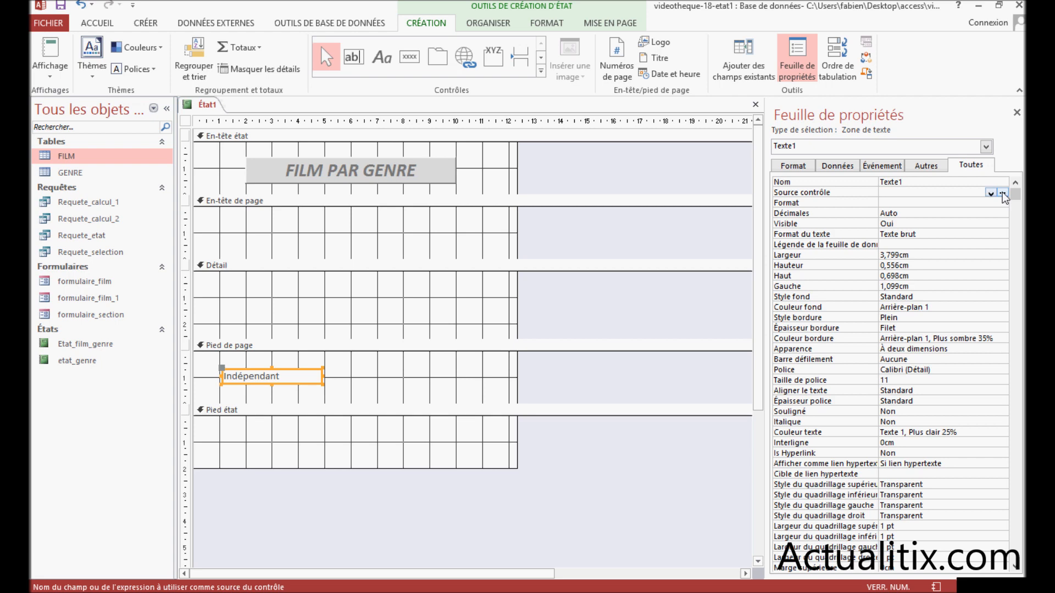
left_click(1002, 193)
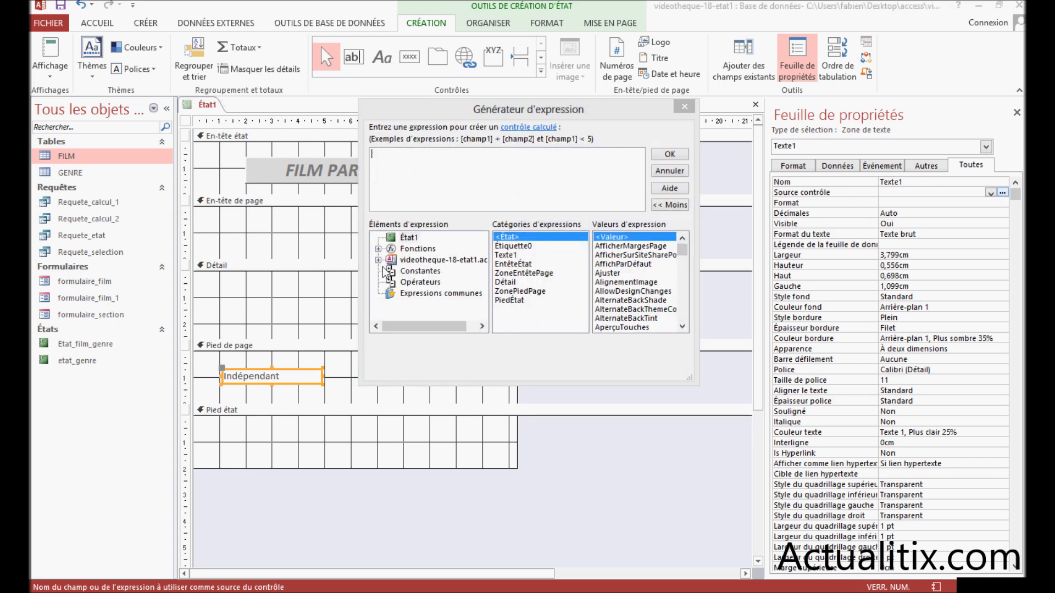
left_click(378, 249)
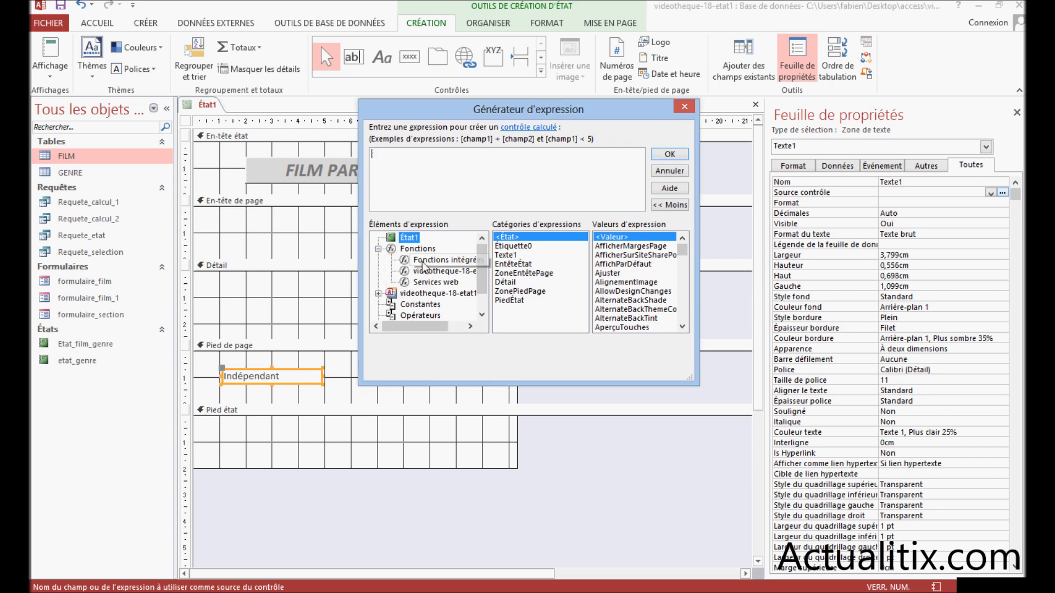
left_click(424, 261)
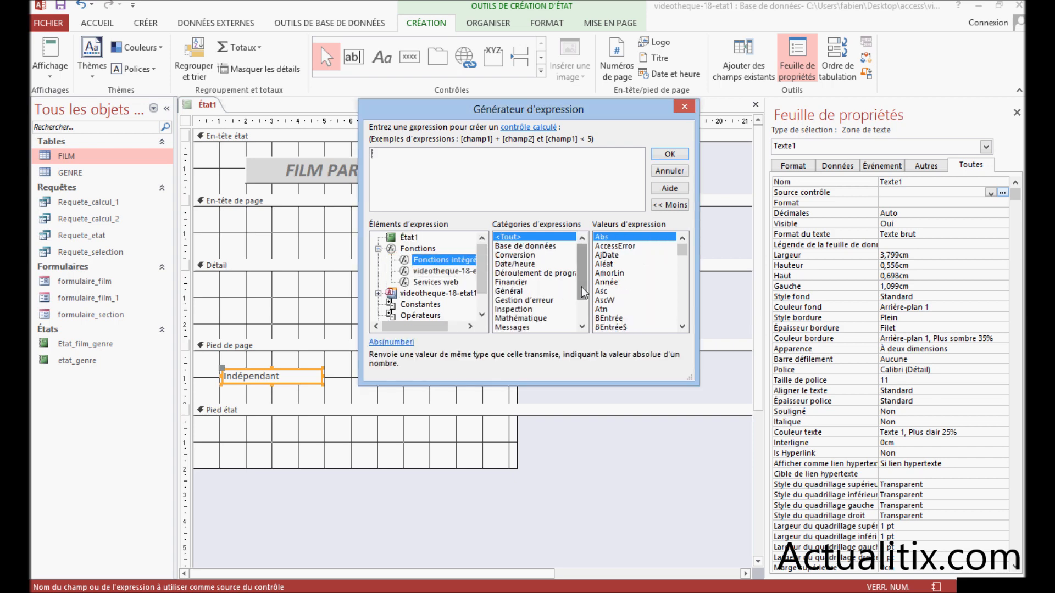
left_click(515, 263)
scroll(673, 282, "down", 5)
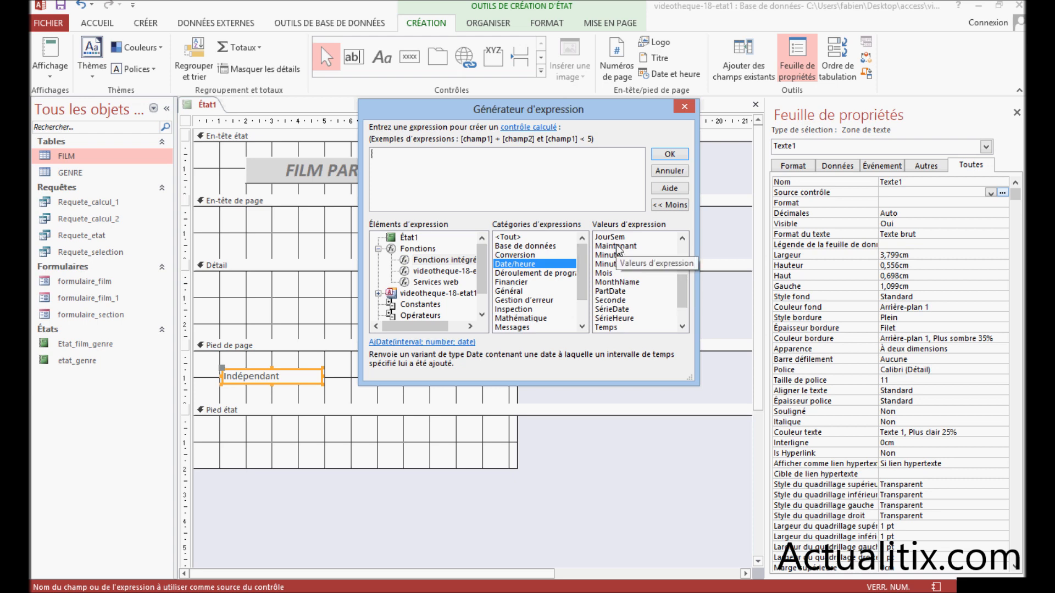
double_click(616, 246)
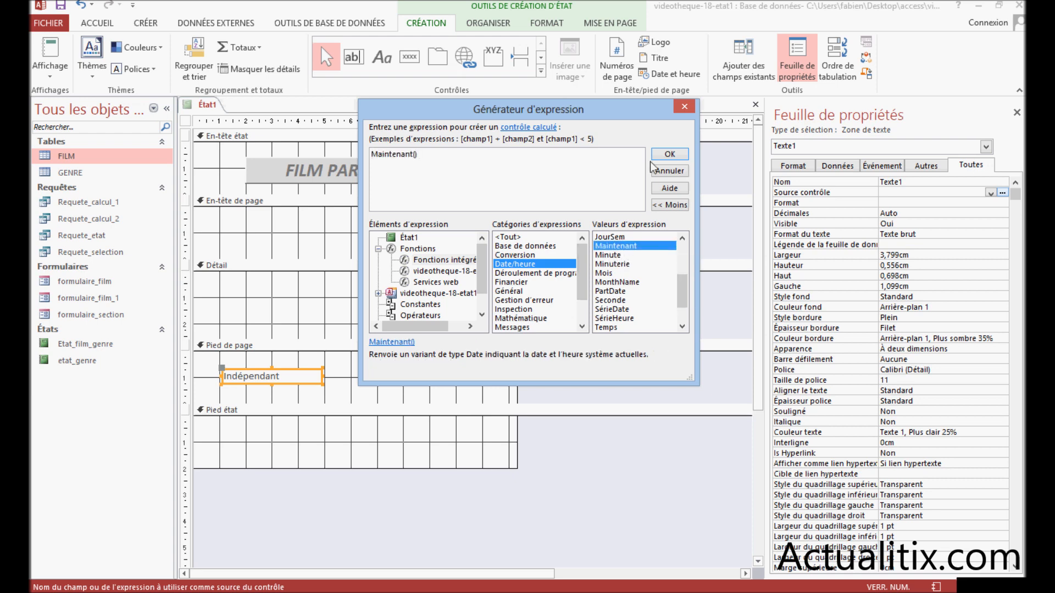
left_click(669, 154)
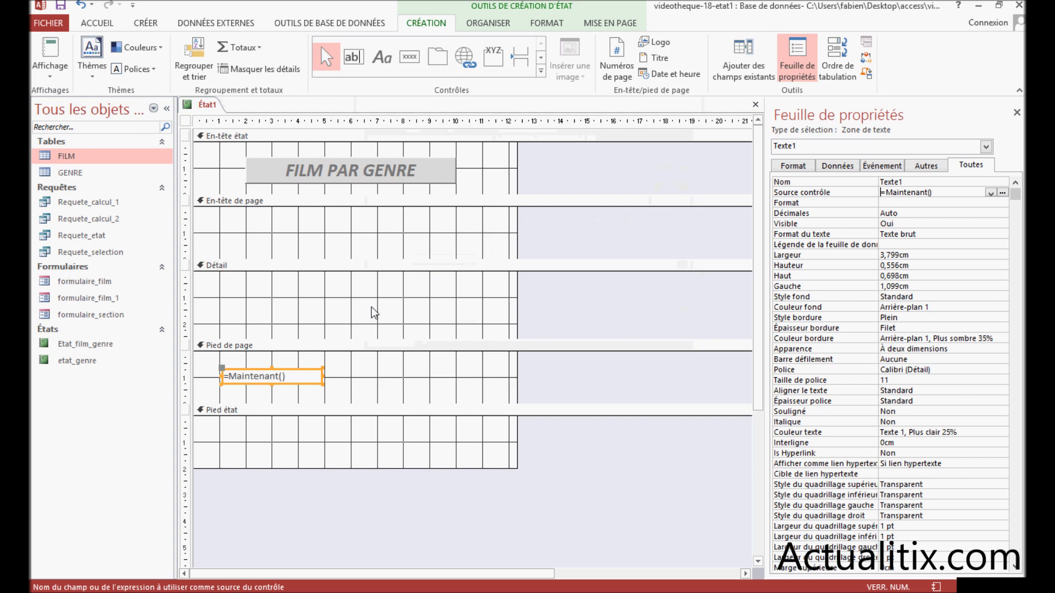
Move the Maintenant() text box to about 0.4 cm from the page footer's left edge and narrow it to about 2.7 cm
left_click_drag(238, 375, 218, 374)
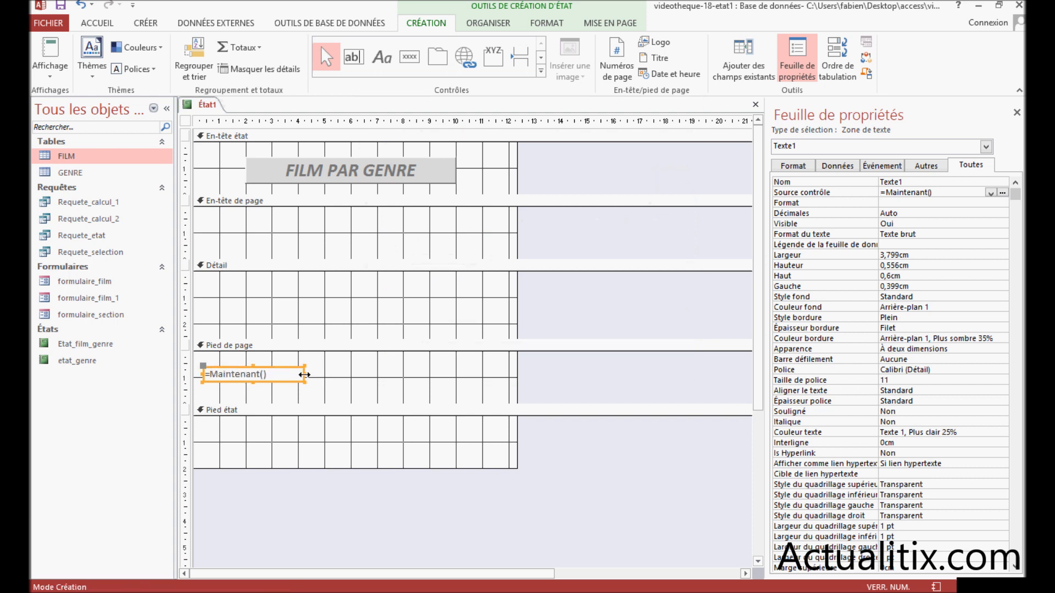
left_click_drag(304, 375, 275, 374)
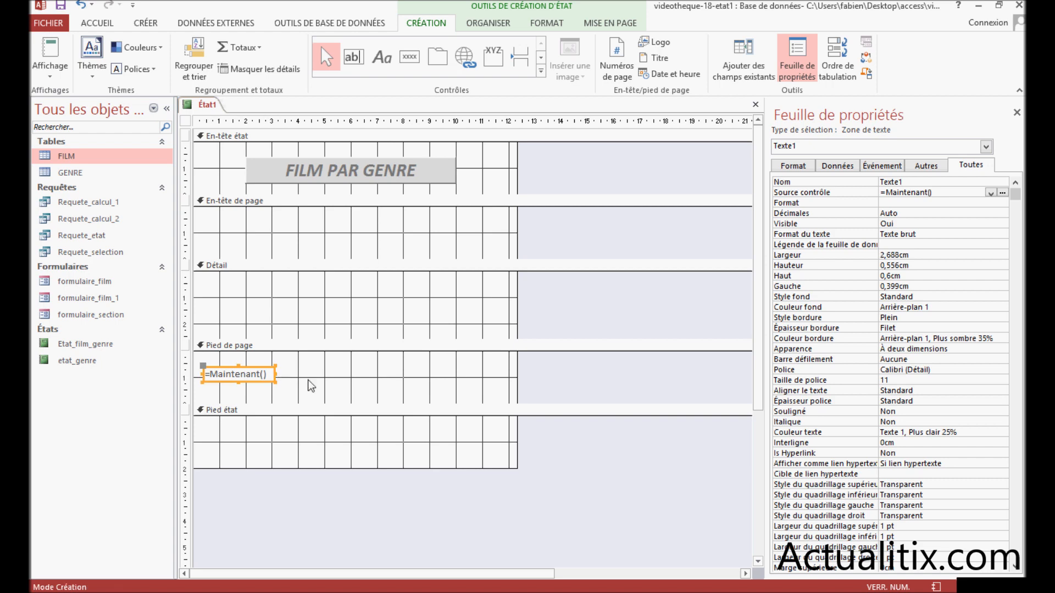
left_click(383, 387)
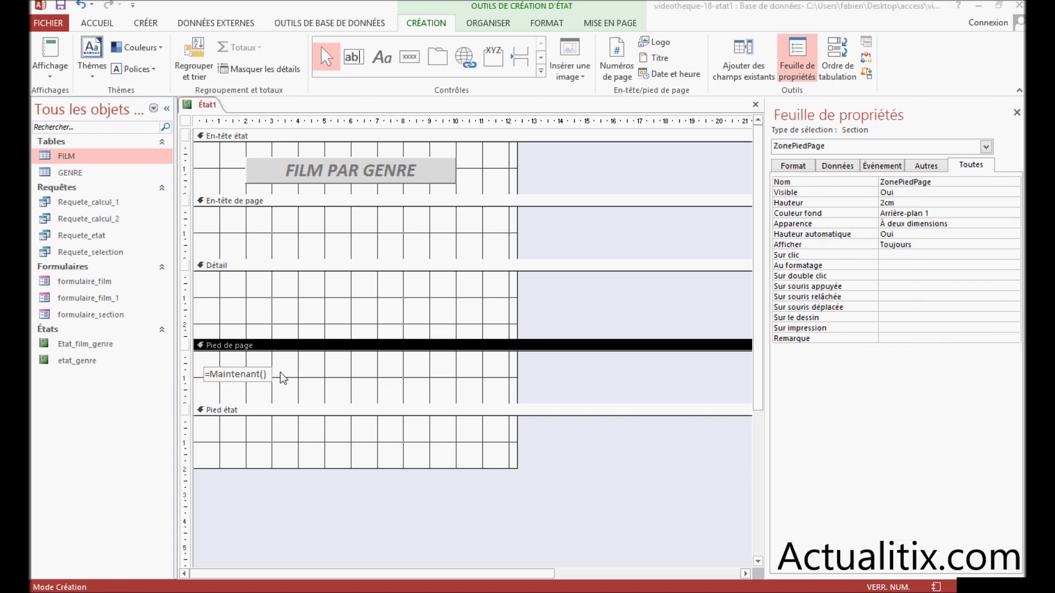
Draw a second page footer text box about 6.9 cm wide and set its control source to the common expression Page N sur M
left_click(356, 57)
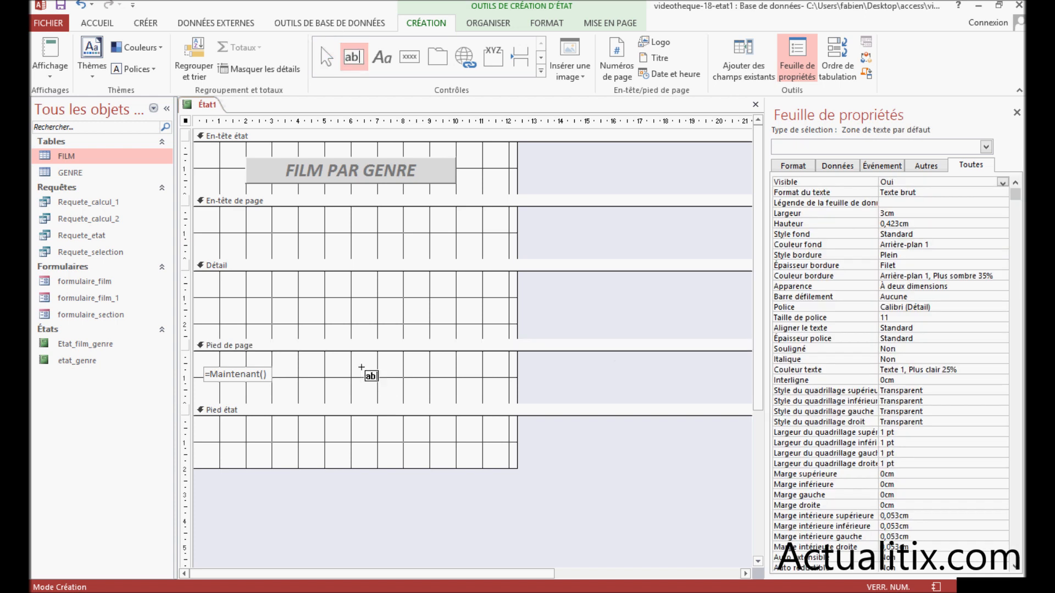
left_click_drag(319, 364, 500, 380)
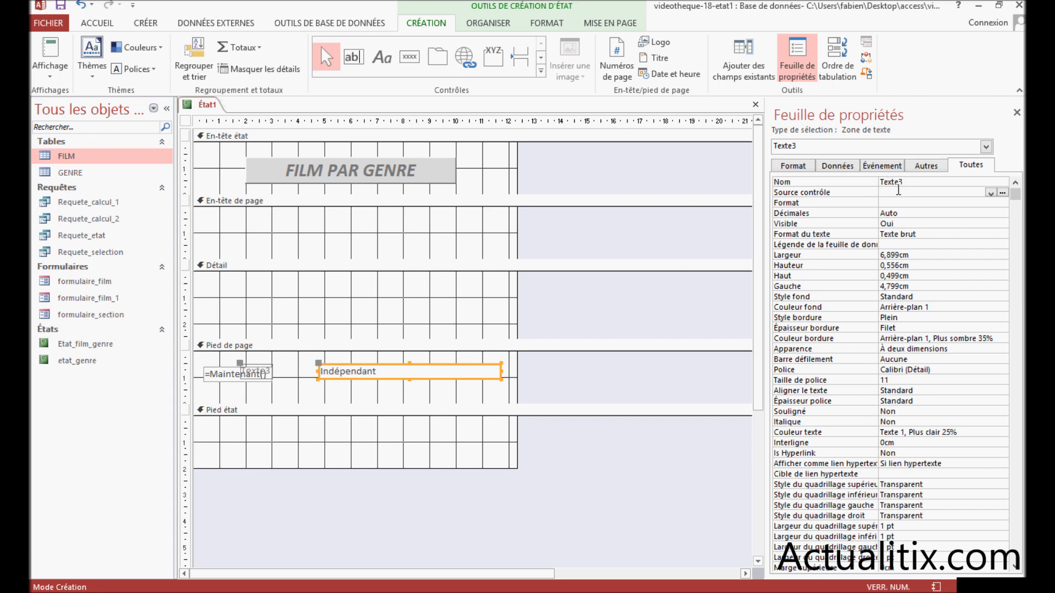
left_click(1003, 193)
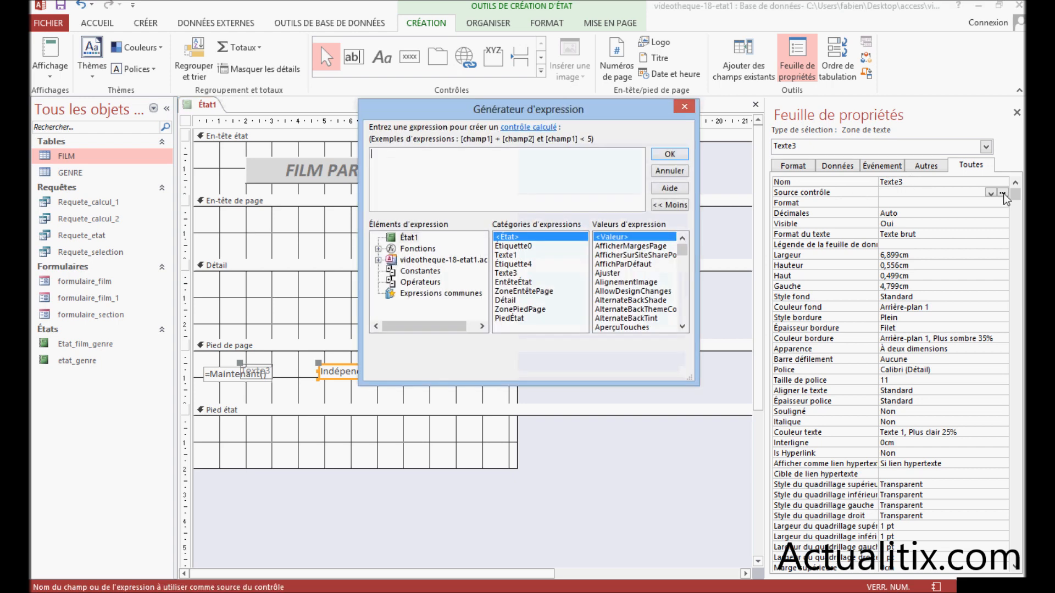
left_click(440, 294)
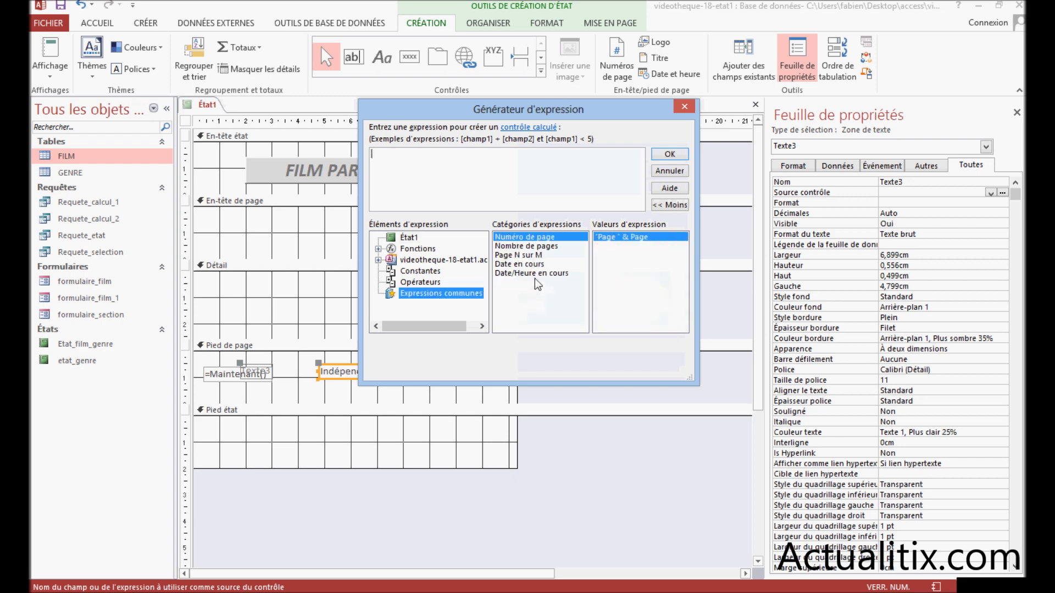
left_click(519, 255)
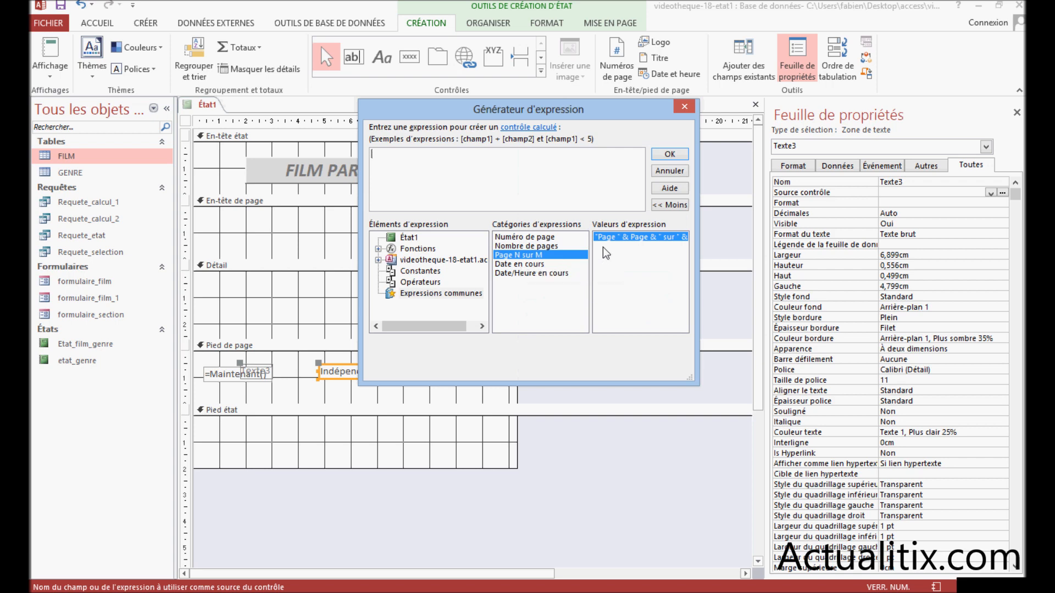
double_click(632, 236)
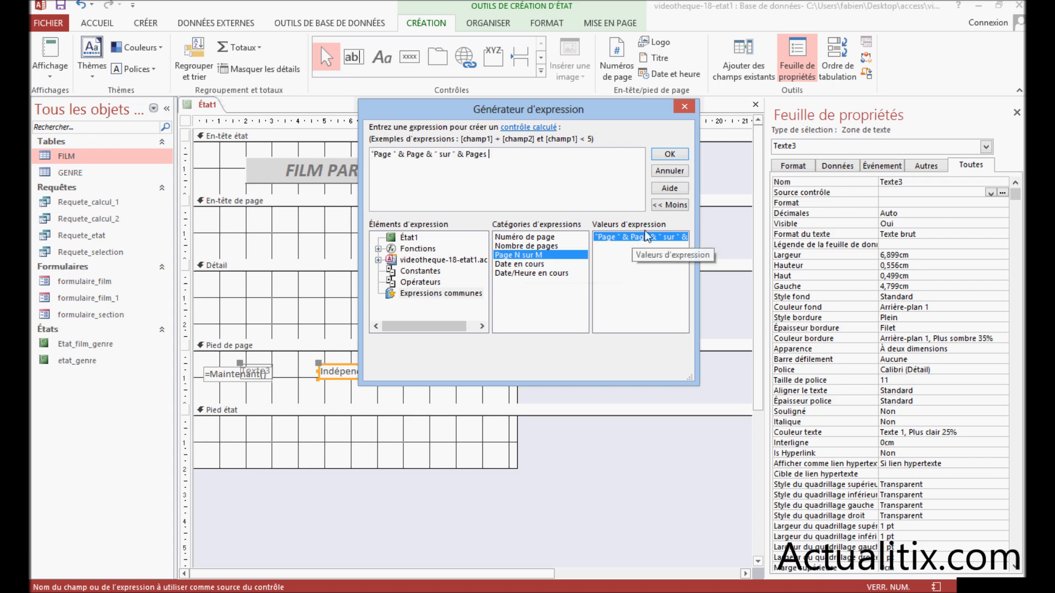
left_click(671, 154)
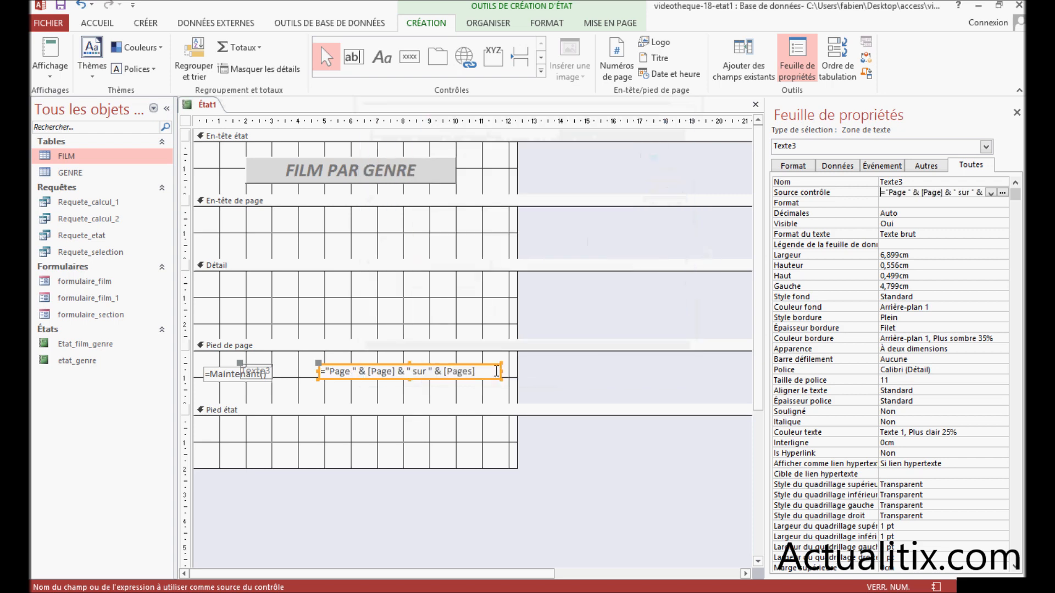
Resize the page number text box to about 8.4 cm wide and 0.45 cm high, starting about 3.5 cm from the left edge
left_click_drag(377, 363, 377, 366)
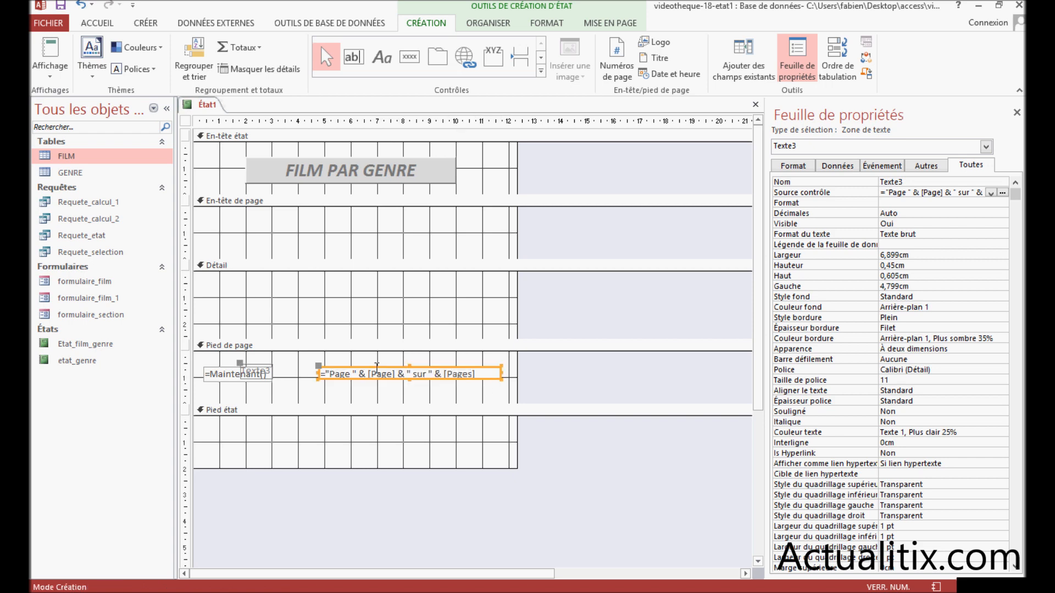
left_click_drag(319, 374, 284, 374)
left_click_drag(501, 374, 506, 373)
Delete the label attached to the page number text box in the page footer
left_click(254, 372)
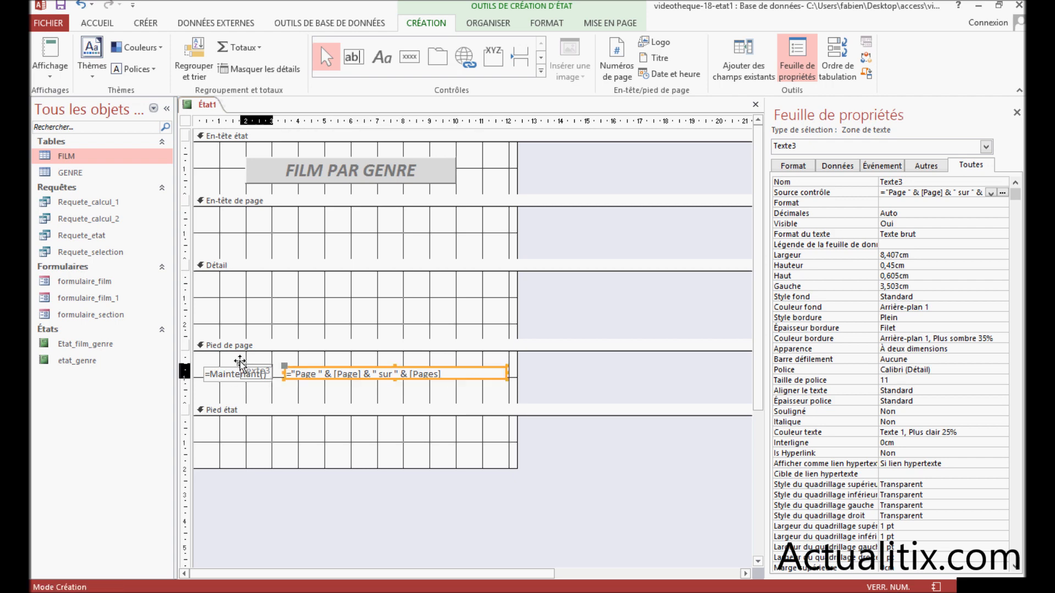
right_click(261, 373)
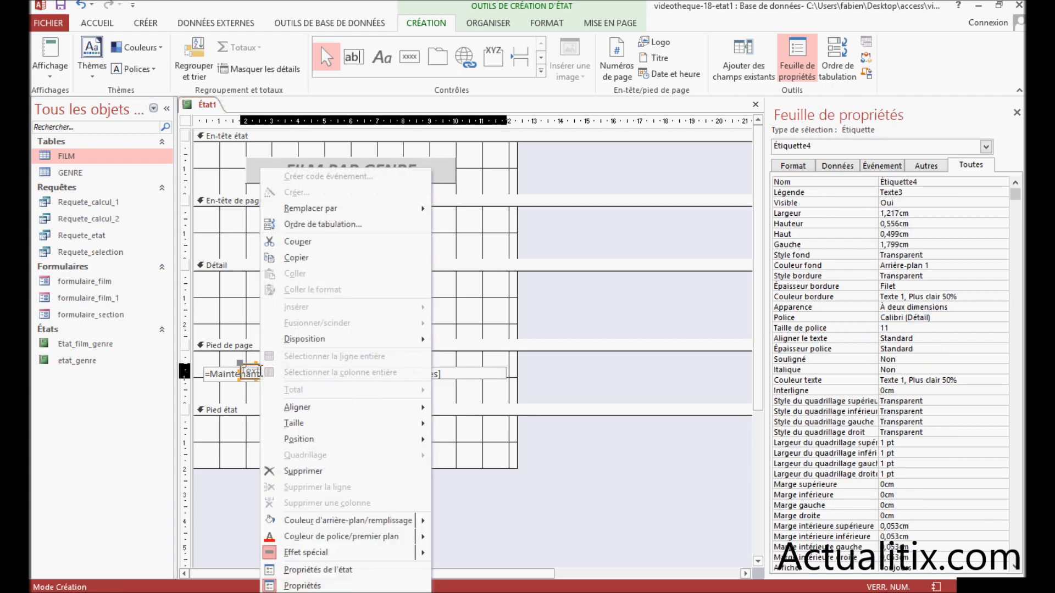
left_click(303, 471)
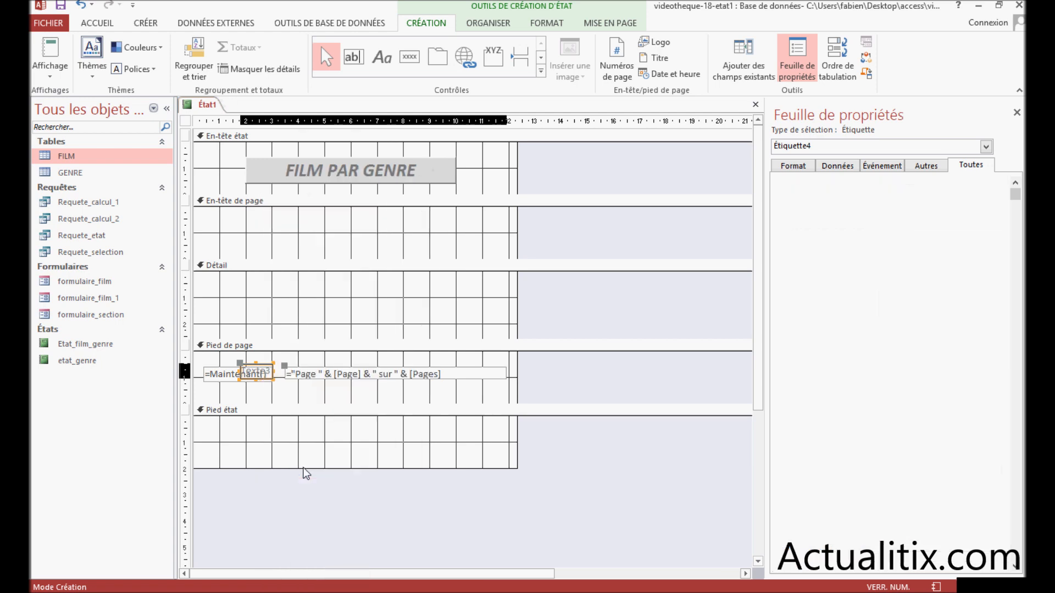
Increase the page number text box's height to about 0.6 cm and align its top edge with the Maintenant() text box
left_click(319, 379)
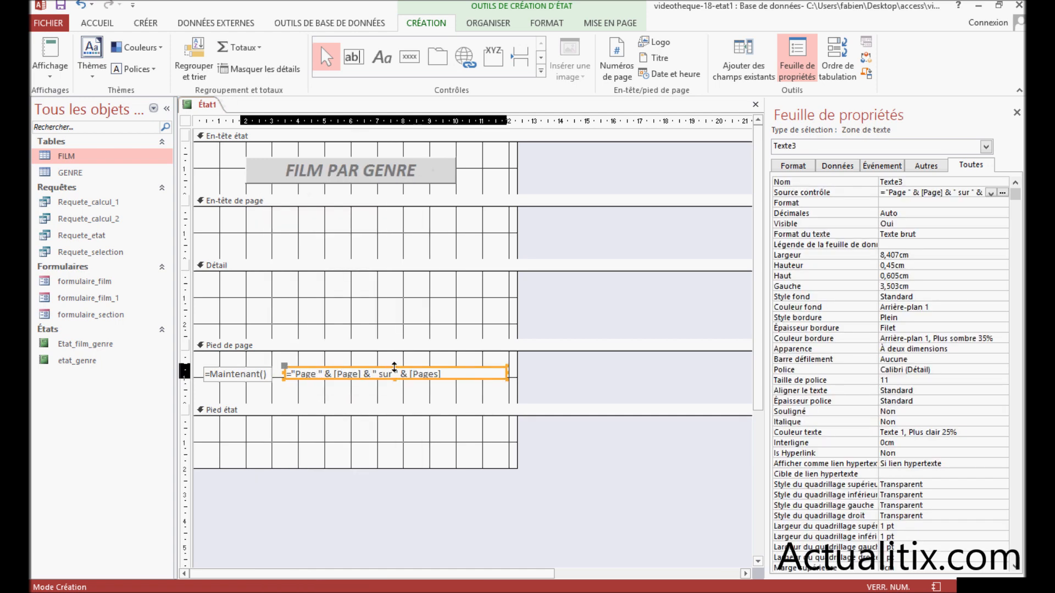
left_click_drag(394, 380, 395, 383)
left_click(314, 410)
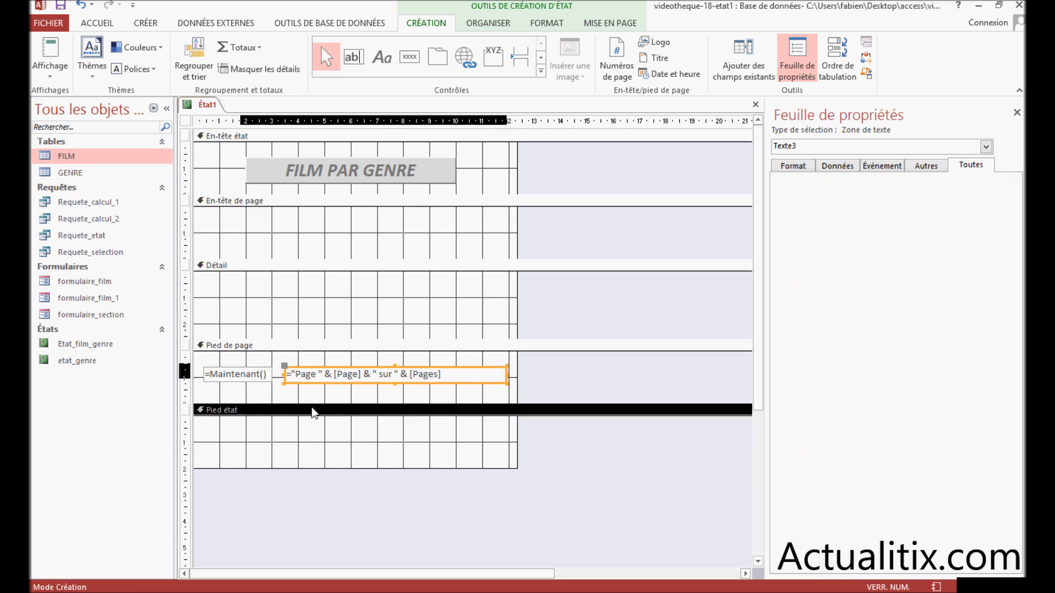
left_click(348, 372)
left_click_drag(287, 367, 282, 365)
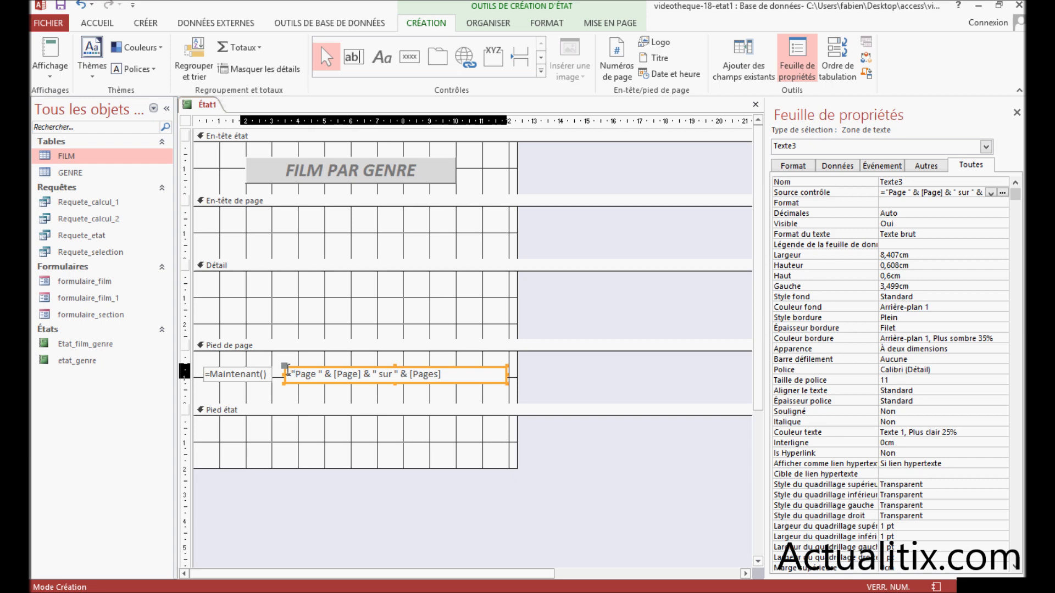
left_click(358, 394)
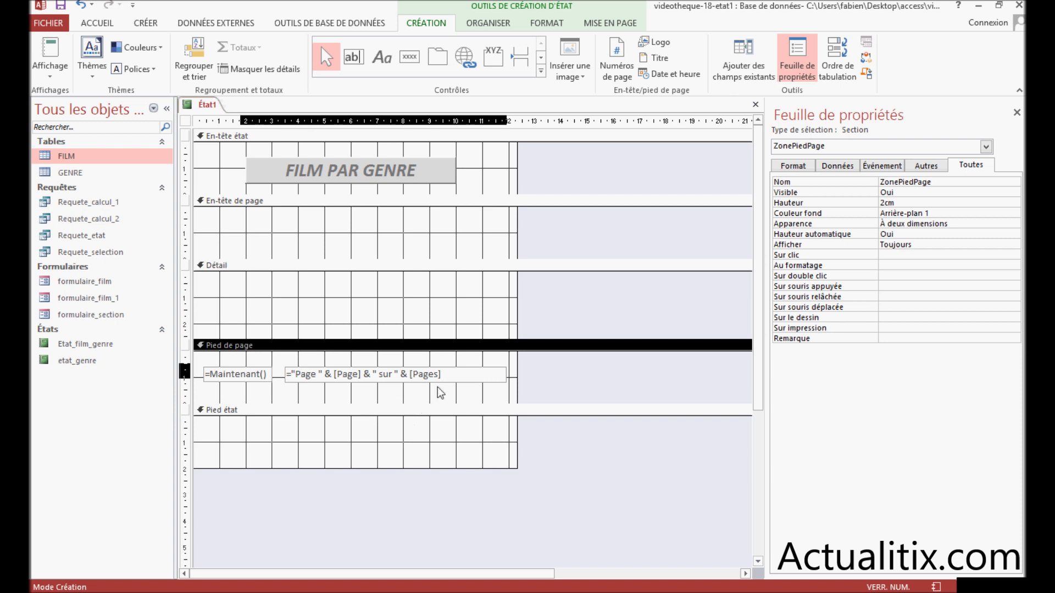
Reduce the height of the page footer section to just below its text boxes and select the Détail section
left_click(377, 397)
left_click_drag(345, 406, 344, 392)
left_click(325, 301)
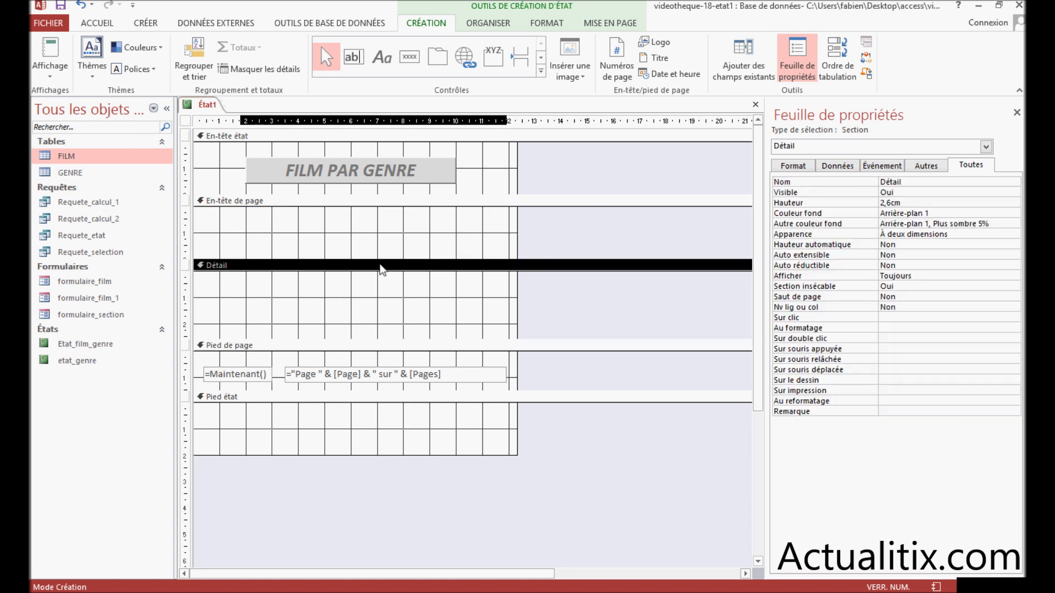
Add the film_titre field from the FILM table to the Détail section
left_click(737, 76)
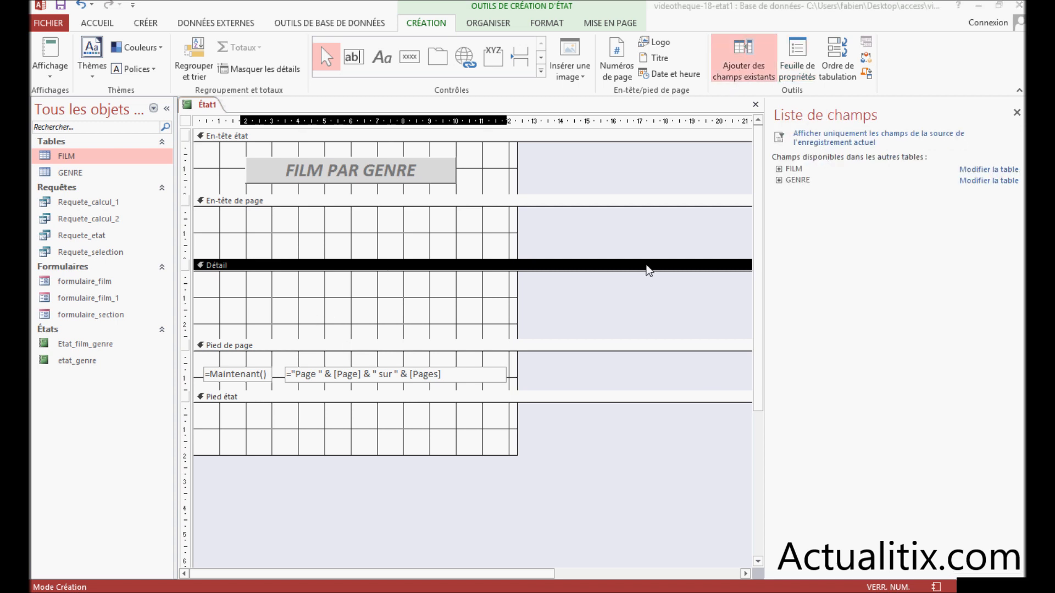
left_click(779, 170)
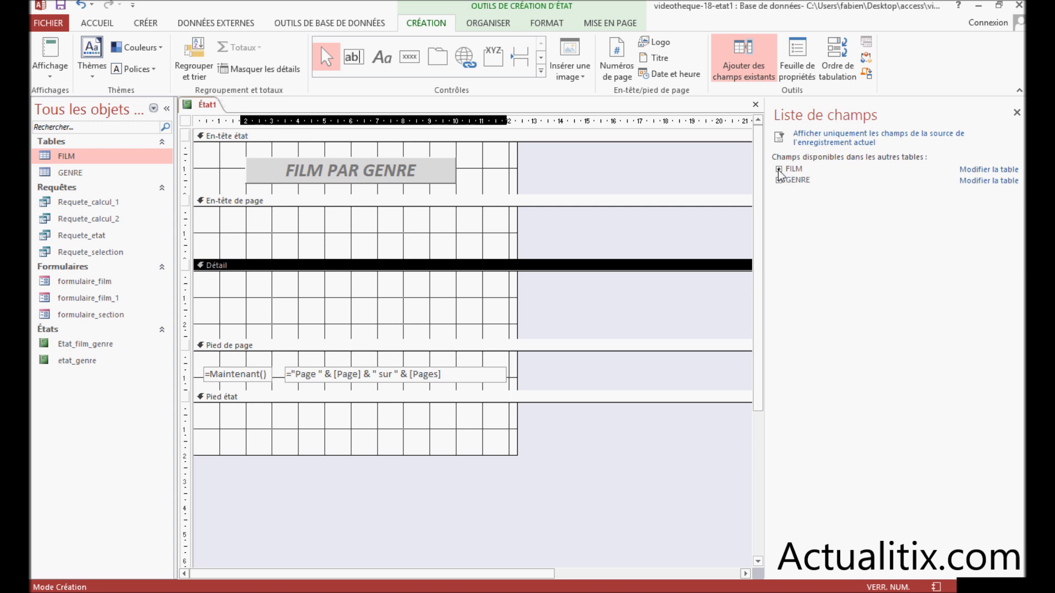
left_click(779, 170)
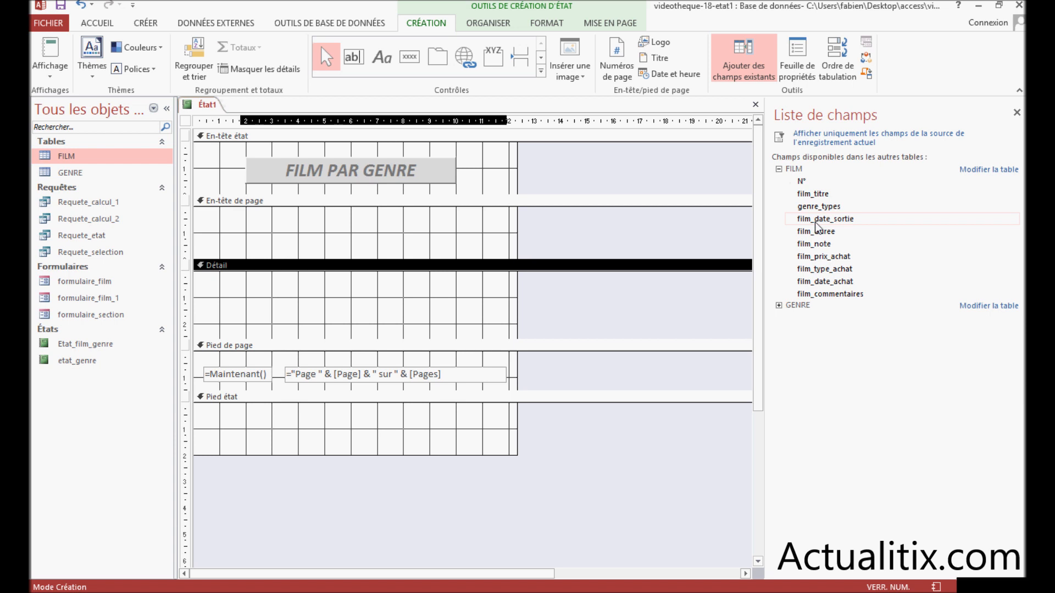
left_click_drag(816, 194, 259, 278)
left_click(209, 302)
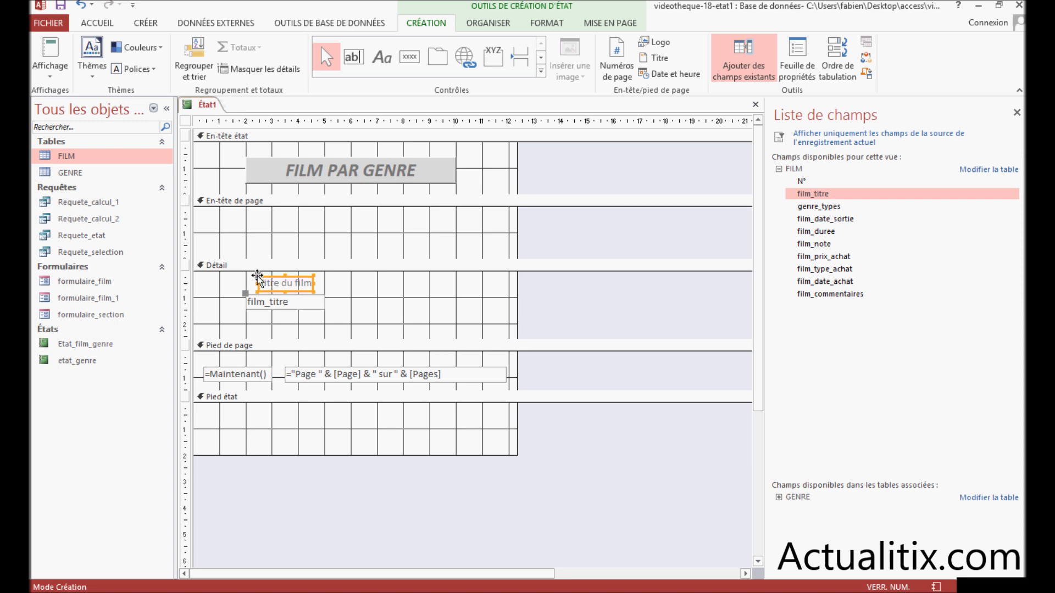
Move the Titre du film label from the Détail section into the page header, at about the 1 cm mark
right_click(258, 278)
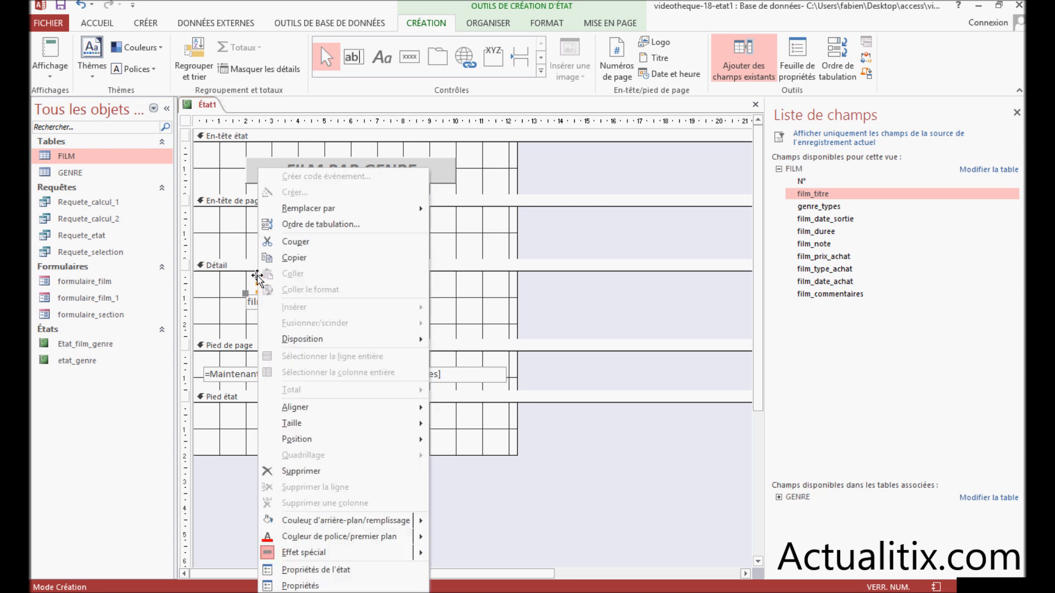
left_click(300, 241)
right_click(226, 227)
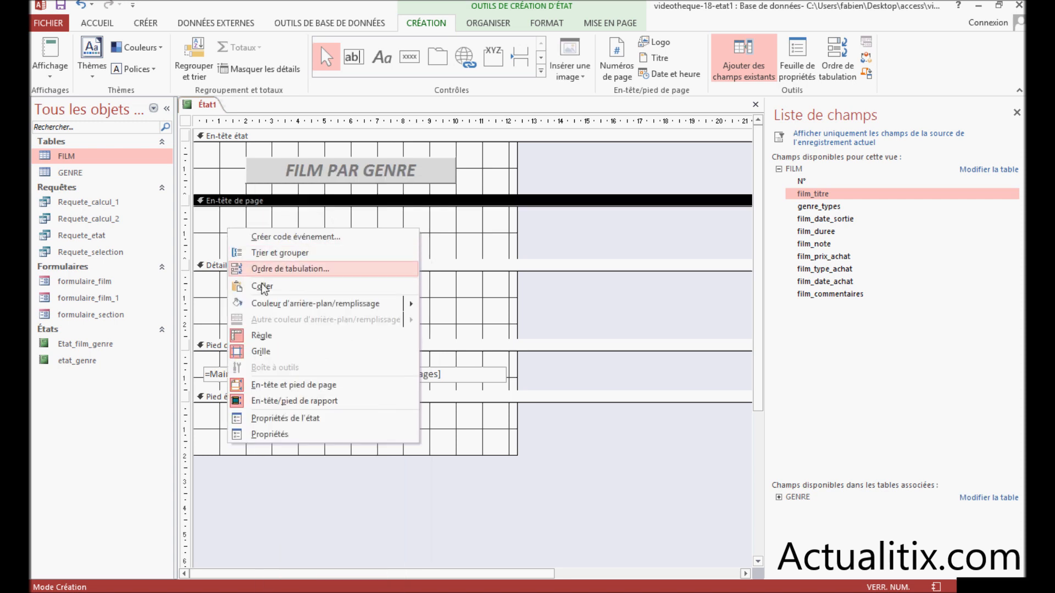
left_click(262, 289)
left_click_drag(198, 210, 222, 222)
Move the film_titre text box in the Détail section to the 1 cm mark, aligned under its page header label
left_click(275, 298)
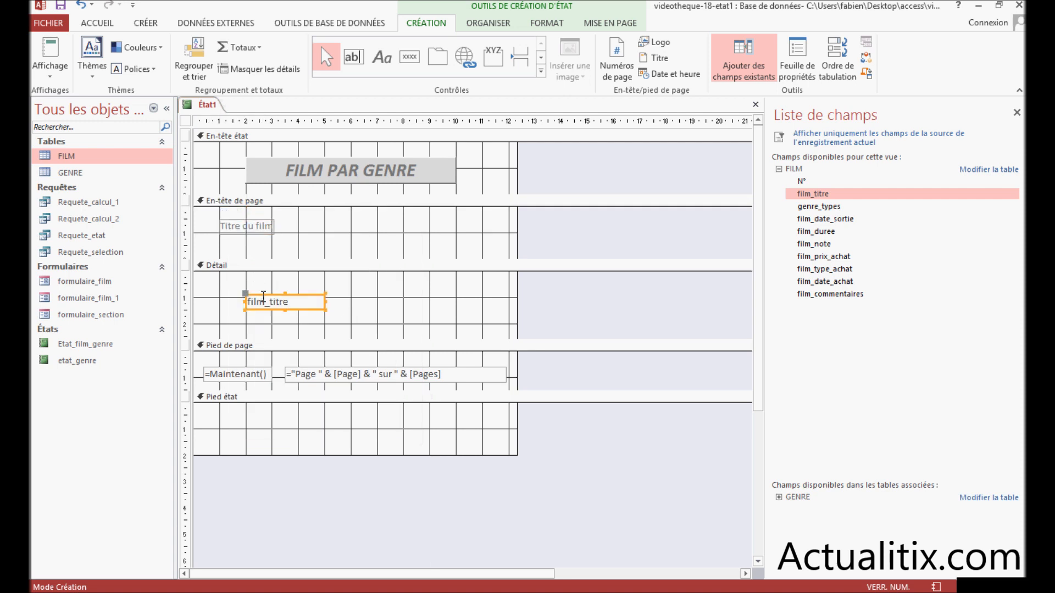
left_click_drag(245, 295, 218, 296)
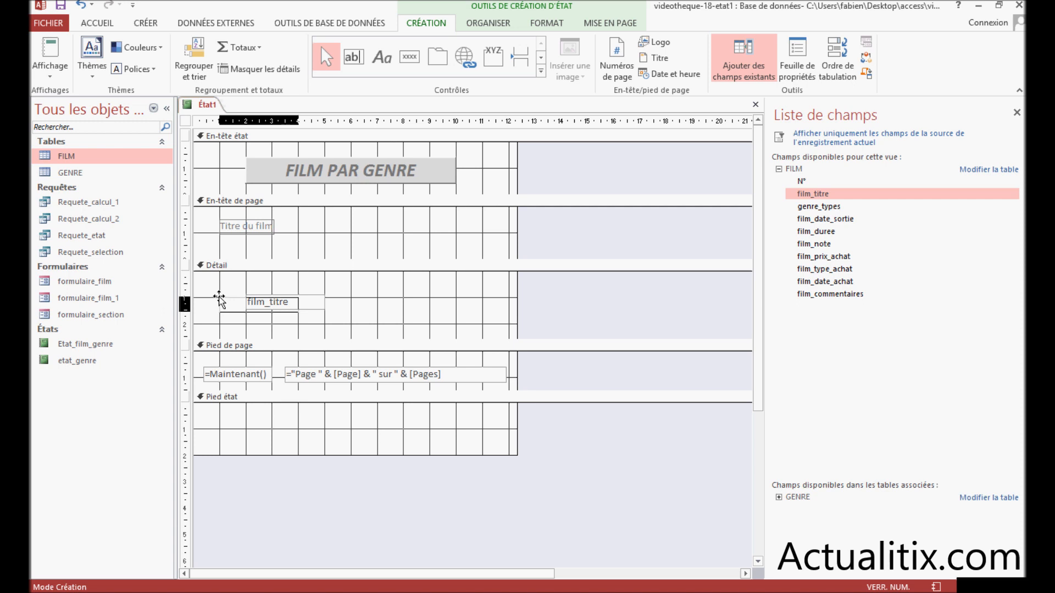
left_click(320, 285)
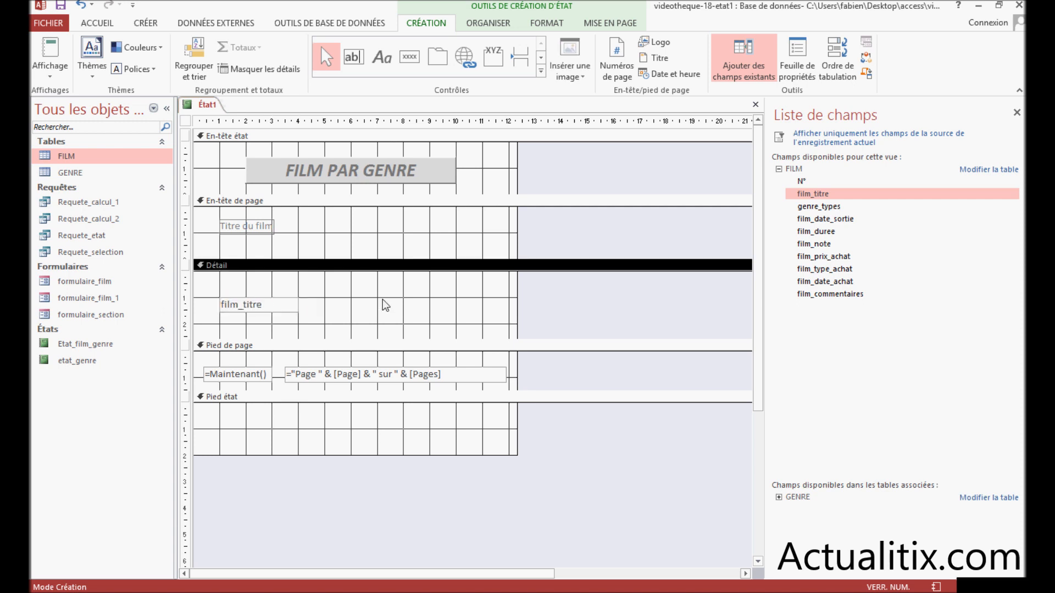
Add the film_date_sortie field to the Détail section and place its text box at the 5 cm mark, level with film_titre
left_click(811, 219)
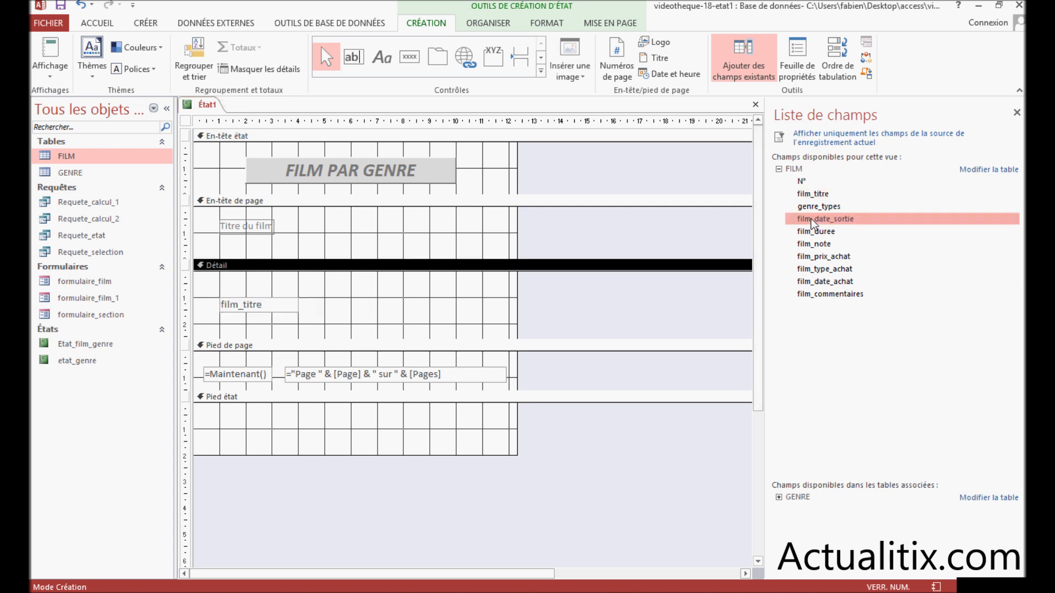
double_click(811, 219)
left_click_drag(291, 428, 325, 296)
Move the Date de sortie label from the Détail section into the page header, at the 5 cm mark beside Titre du film
left_click(236, 435)
left_click_drag(211, 432, 258, 366)
right_click(259, 366)
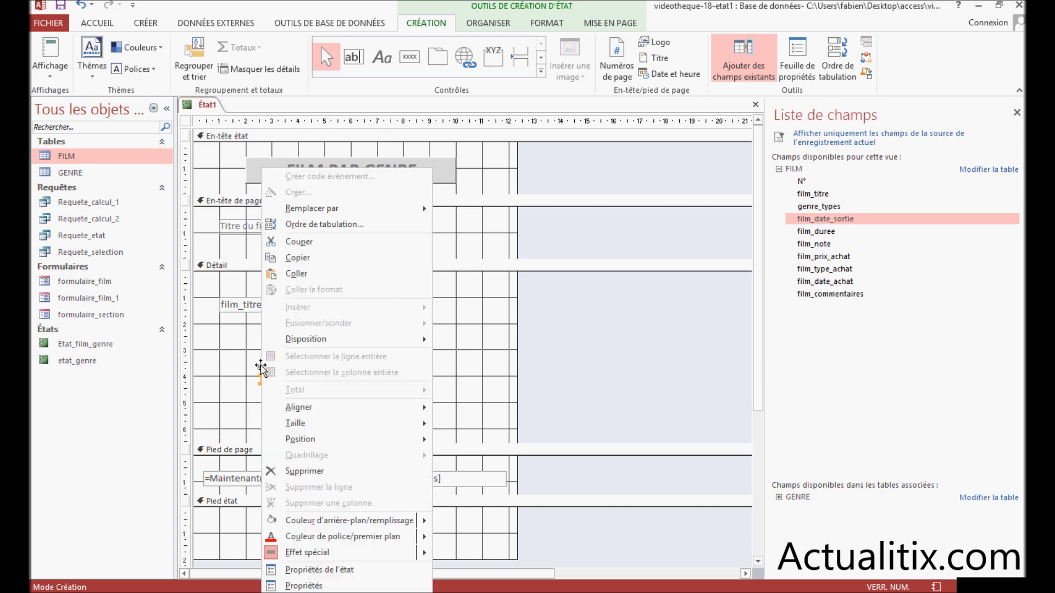
left_click(309, 248)
right_click(310, 247)
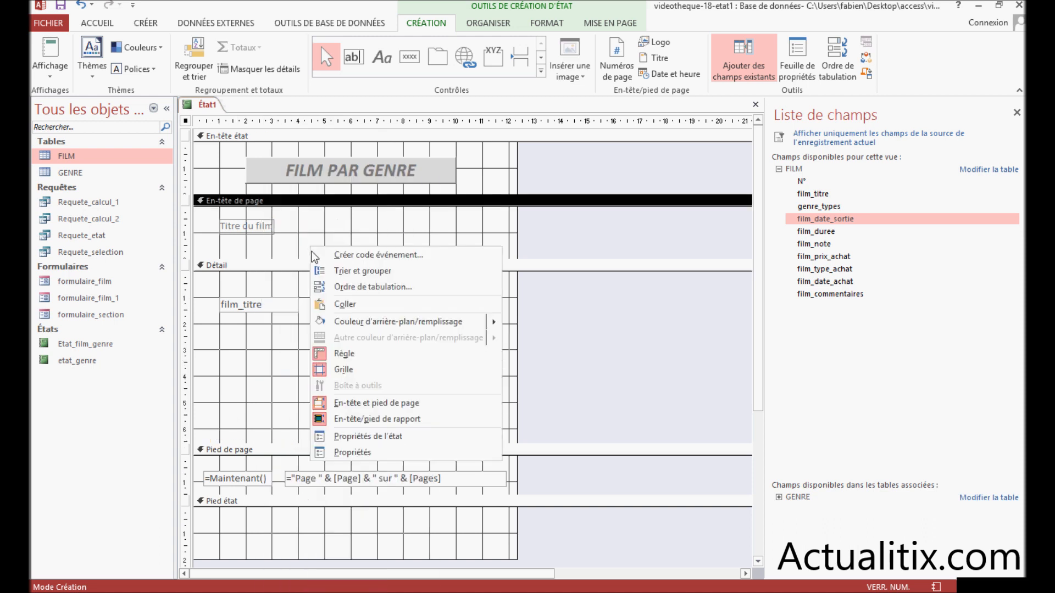
left_click(348, 305)
left_click_drag(199, 214, 328, 225)
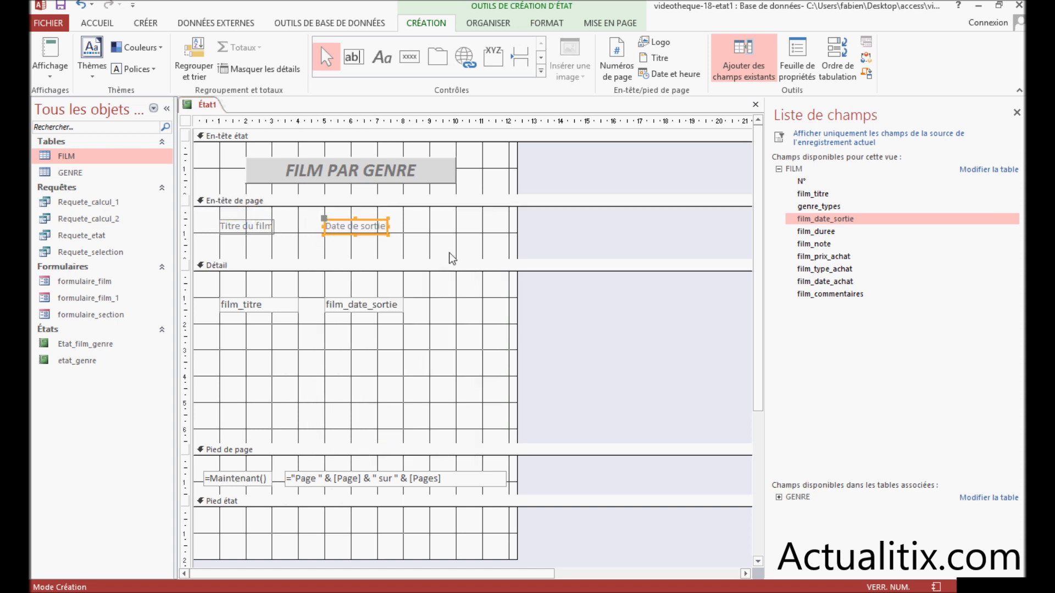
left_click(462, 260)
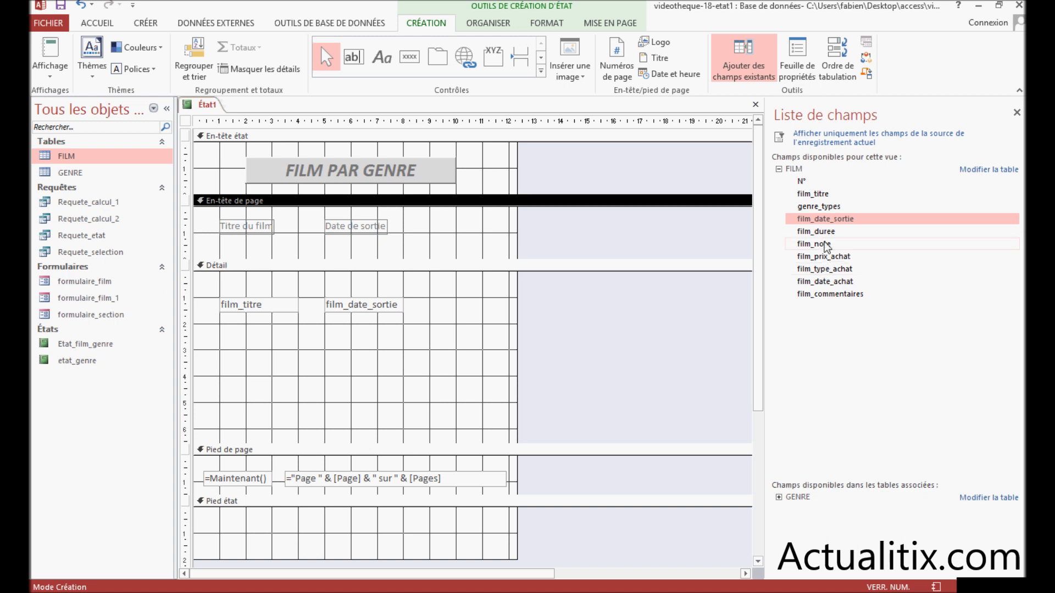
Add the film_duree field to the Détail section at the 9 cm mark and move its Durée (en min) label into the page header above it
left_click_drag(824, 234, 431, 297)
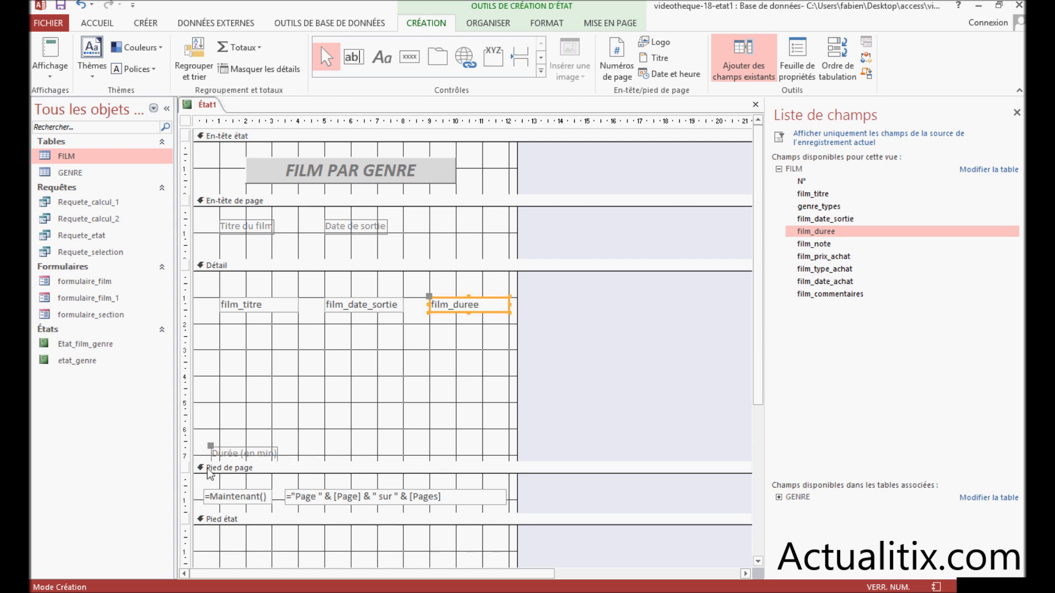
left_click_drag(210, 448, 282, 386)
left_click(290, 387)
right_click(278, 384)
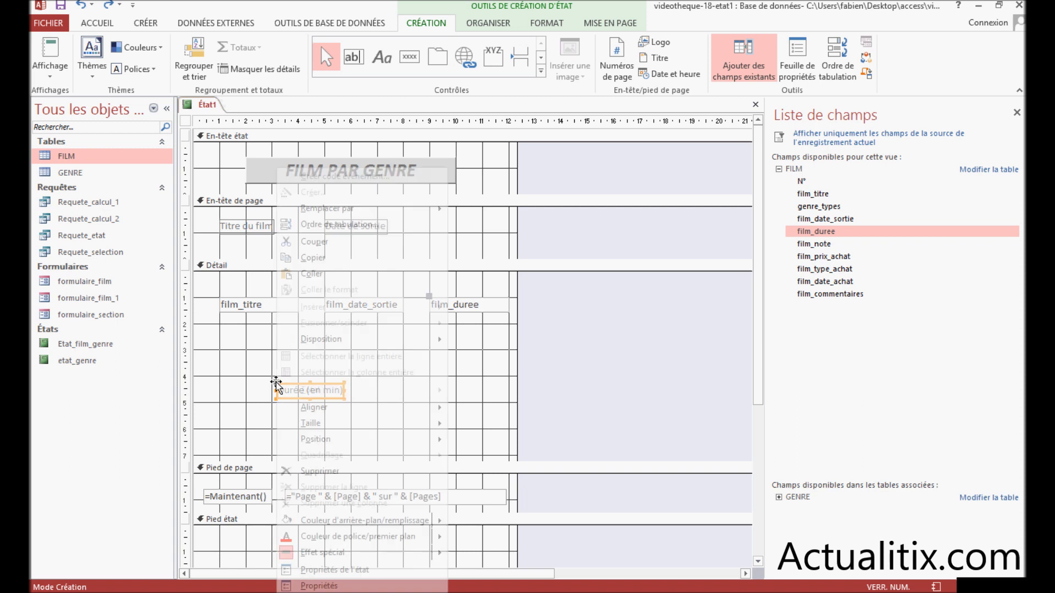
left_click(319, 243)
right_click(436, 229)
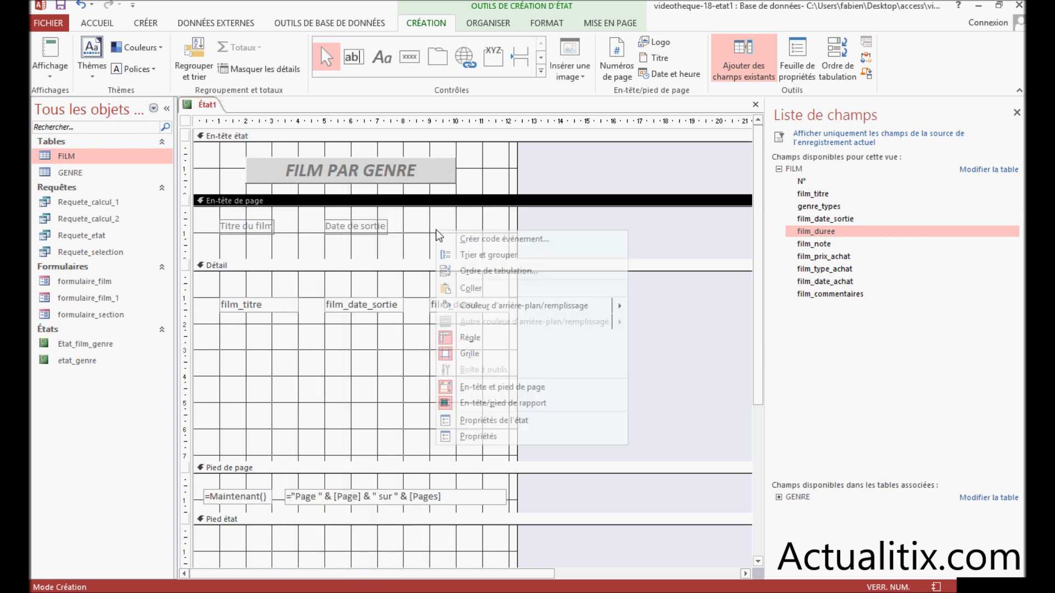
left_click(472, 288)
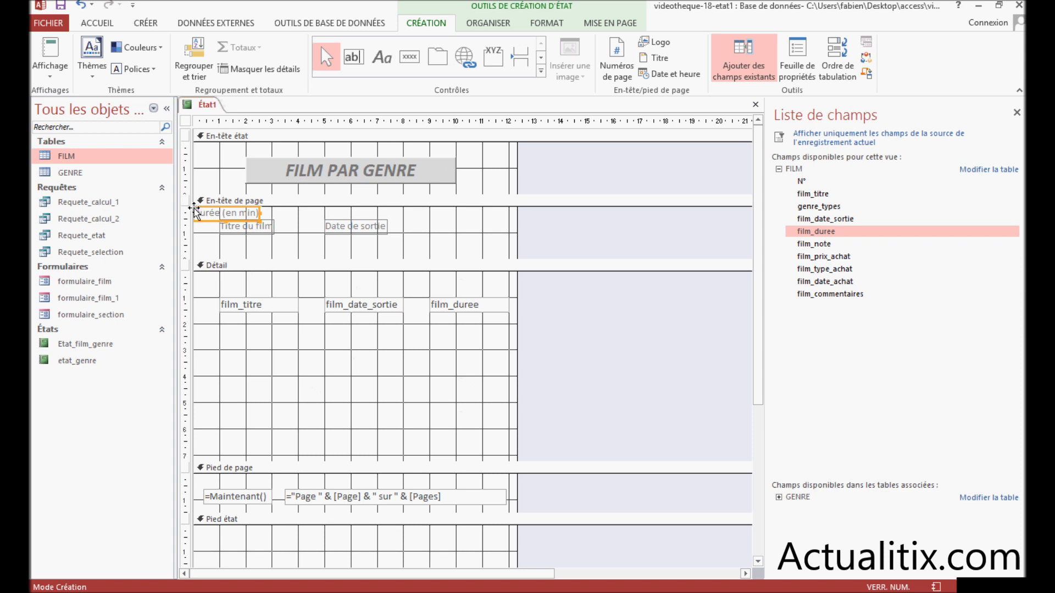
left_click_drag(195, 208, 429, 218)
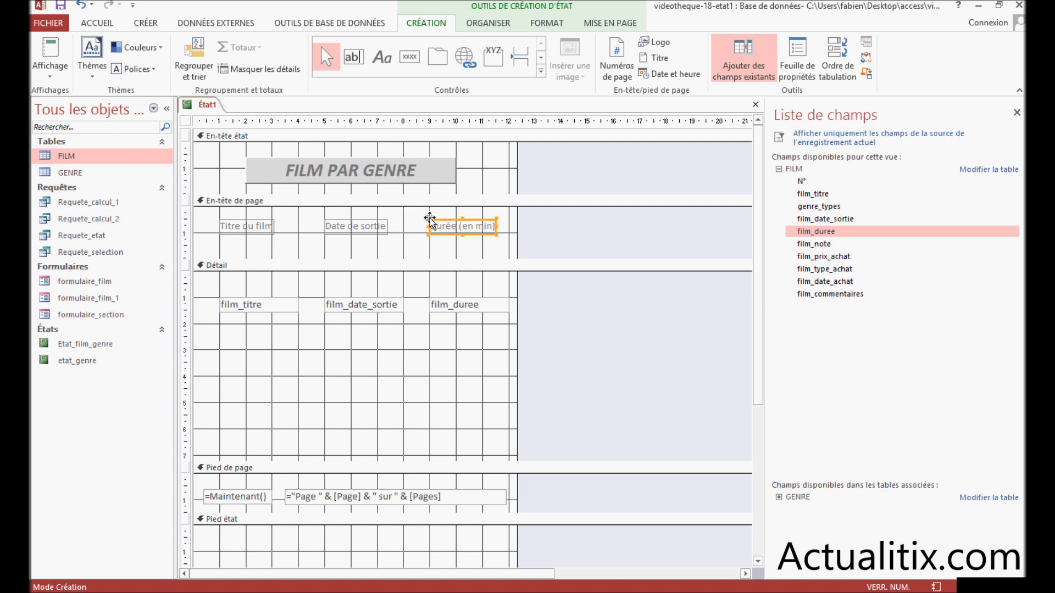
Reduce the height of the Détail section to about 3.5 cm
left_click(395, 251)
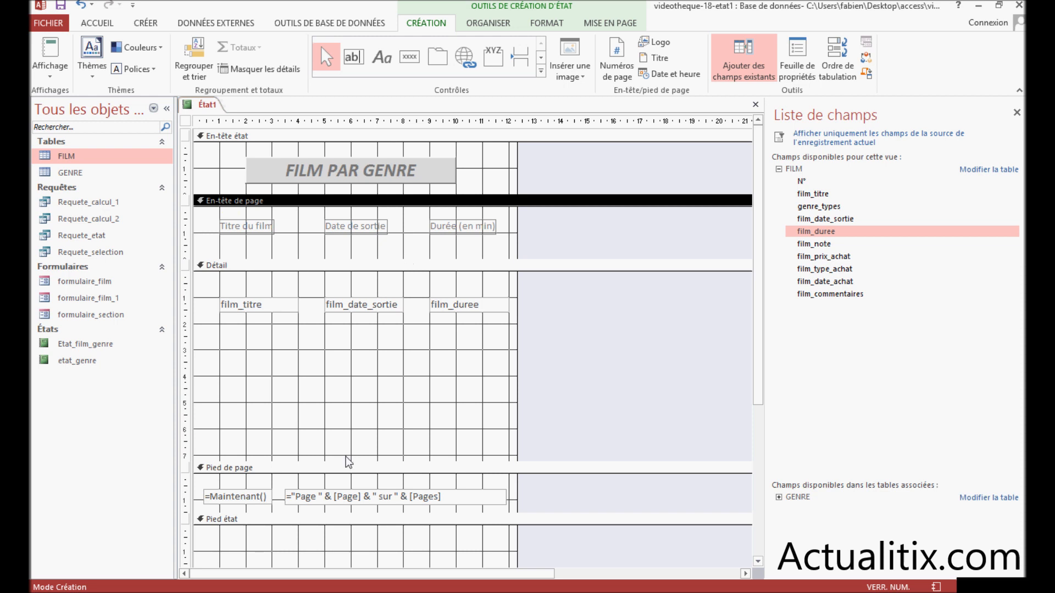
left_click_drag(346, 462, 339, 365)
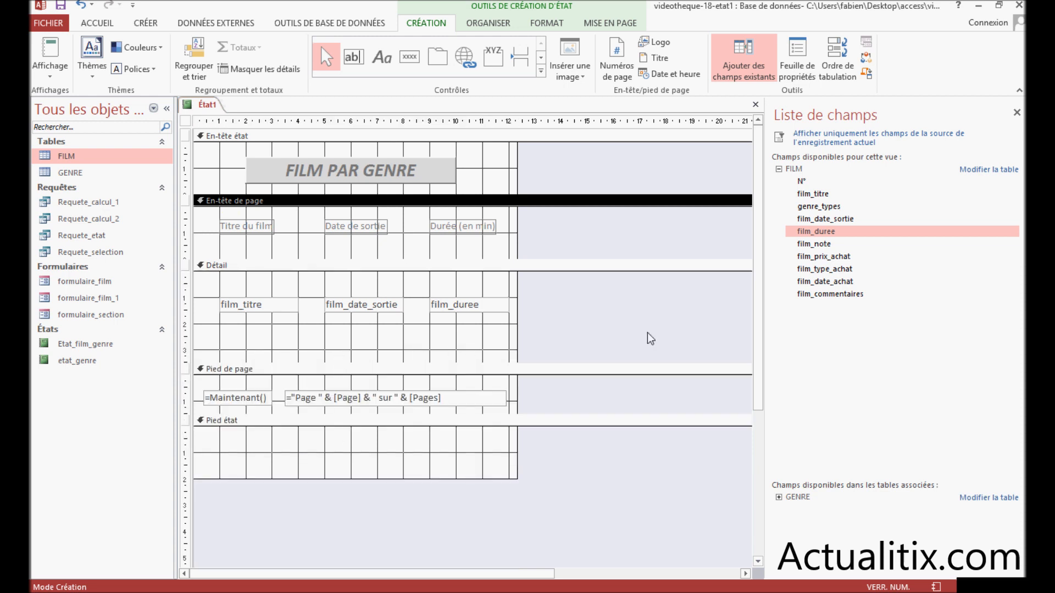
Set the three page header labels to font size 14 and widen them to fit their text
left_click_drag(212, 245, 496, 212)
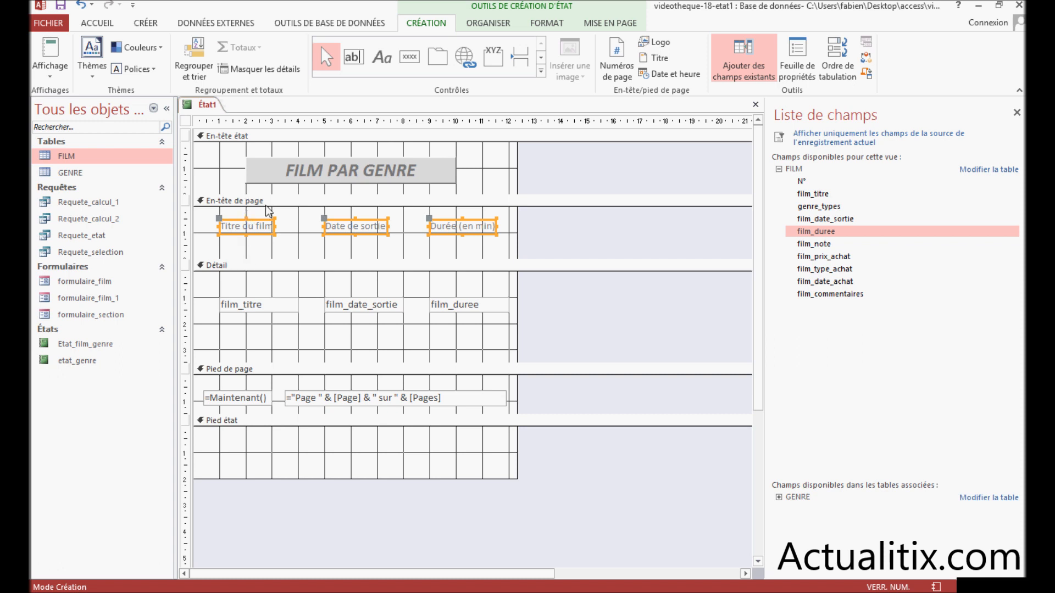
left_click(536, 23)
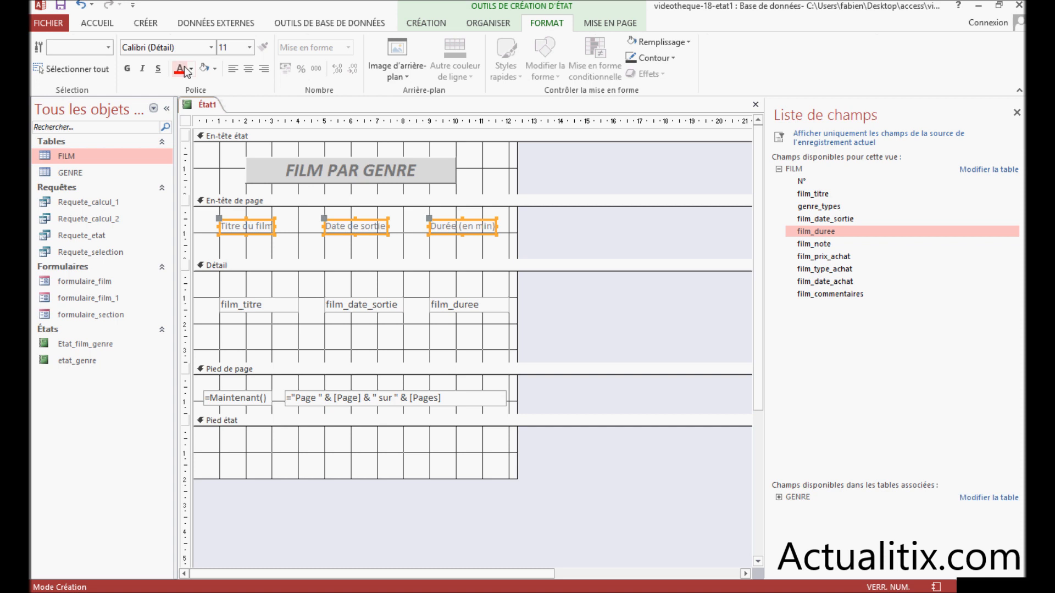
left_click(250, 47)
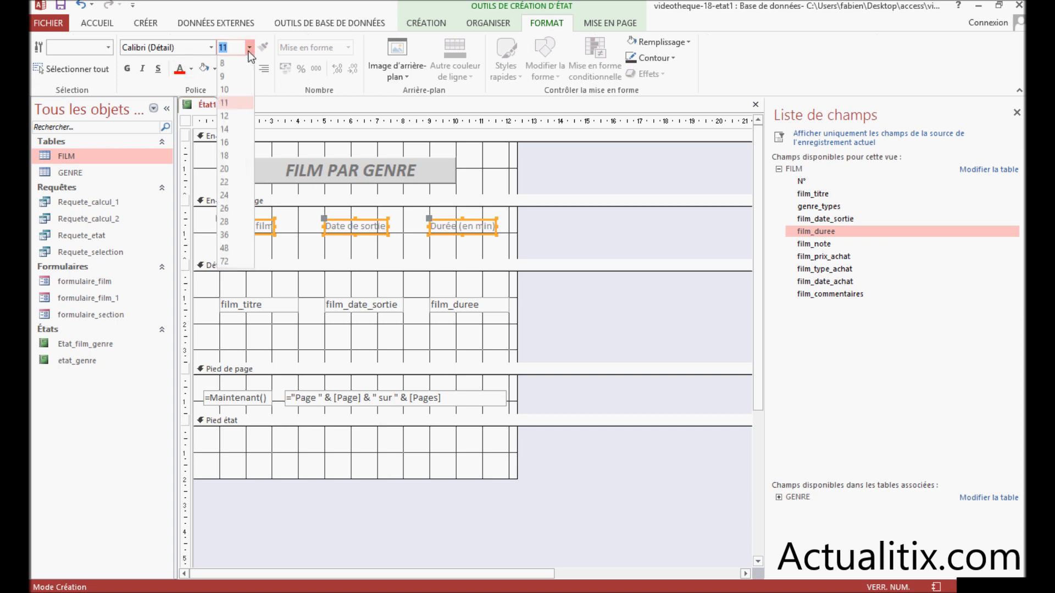
left_click(224, 129)
left_click_drag(275, 227, 291, 226)
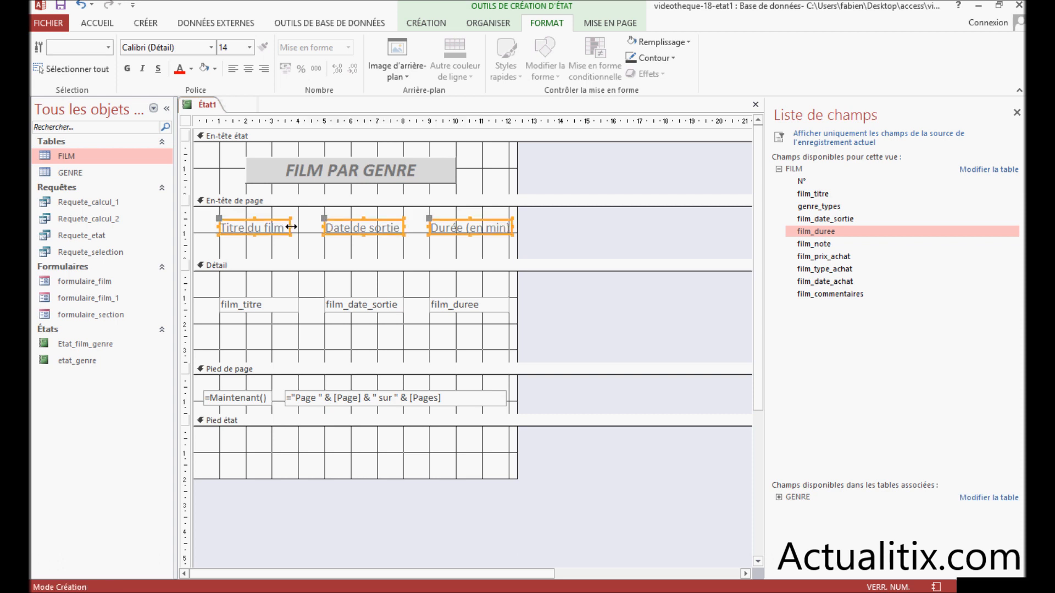
Make the three page header labels bold, italic and blue
left_click(127, 68)
left_click(143, 68)
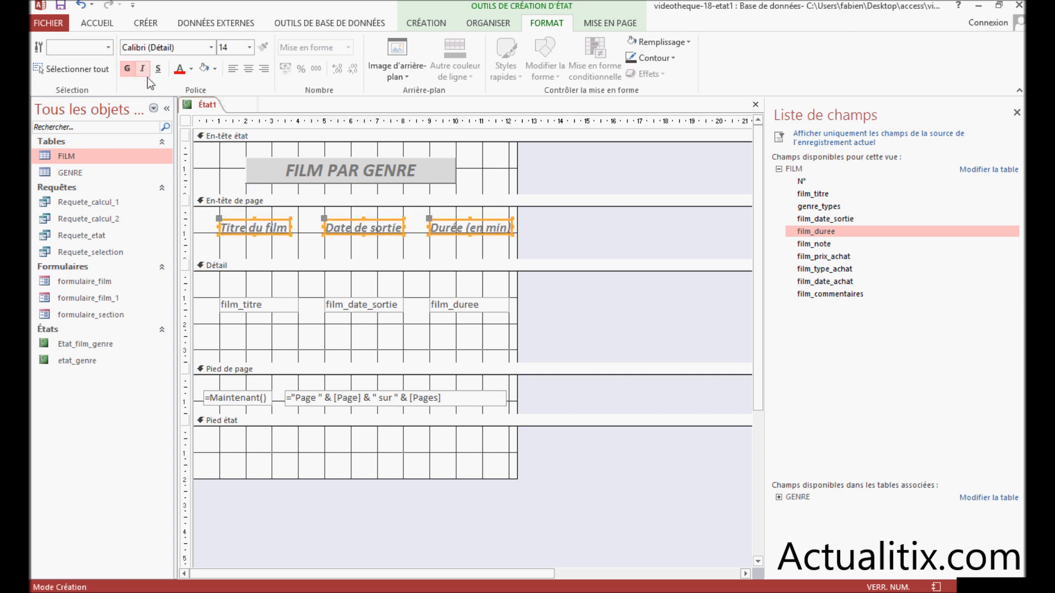
left_click(190, 69)
left_click(203, 151)
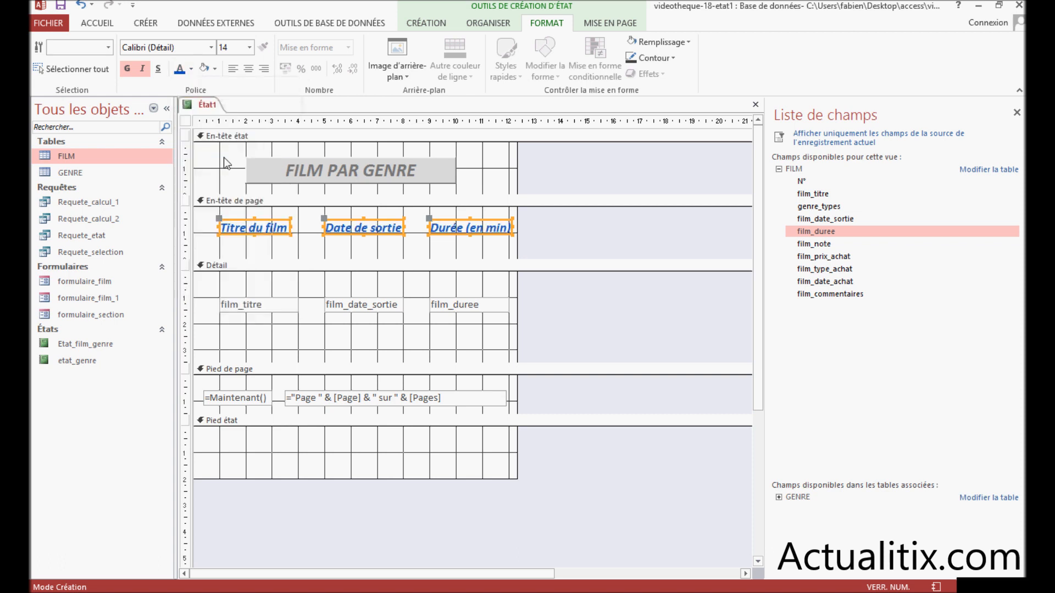
left_click(301, 256)
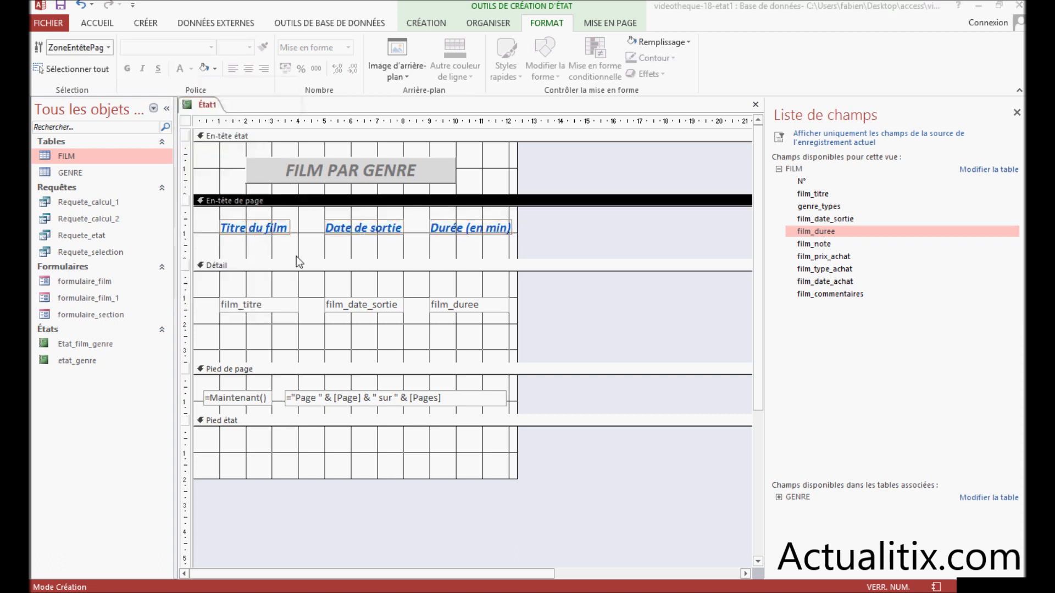
Save the report under the name etat_sans_assistant
left_click(60, 6)
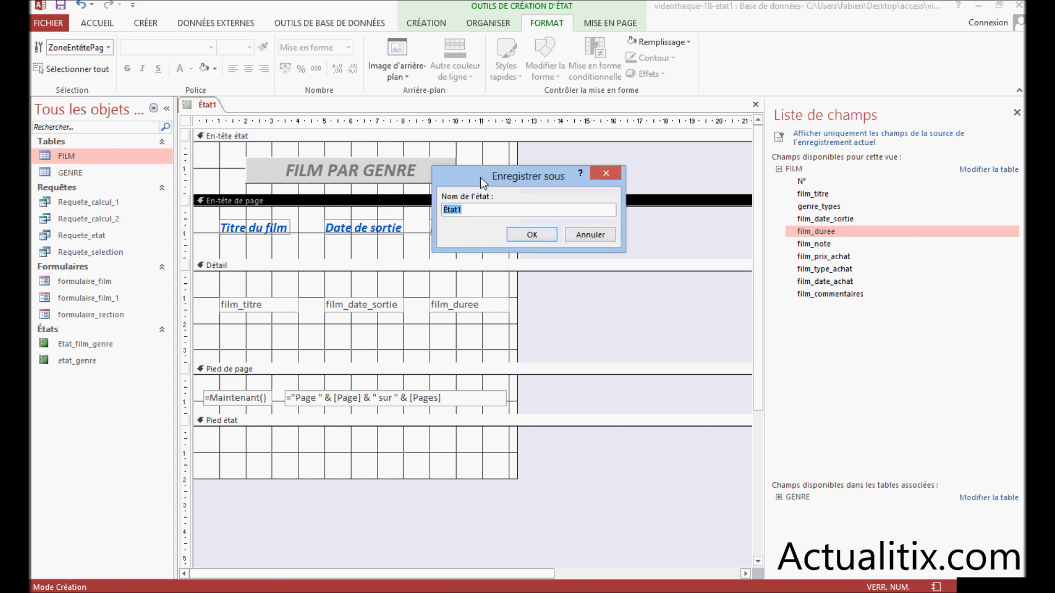
type("etat_sans_assistant")
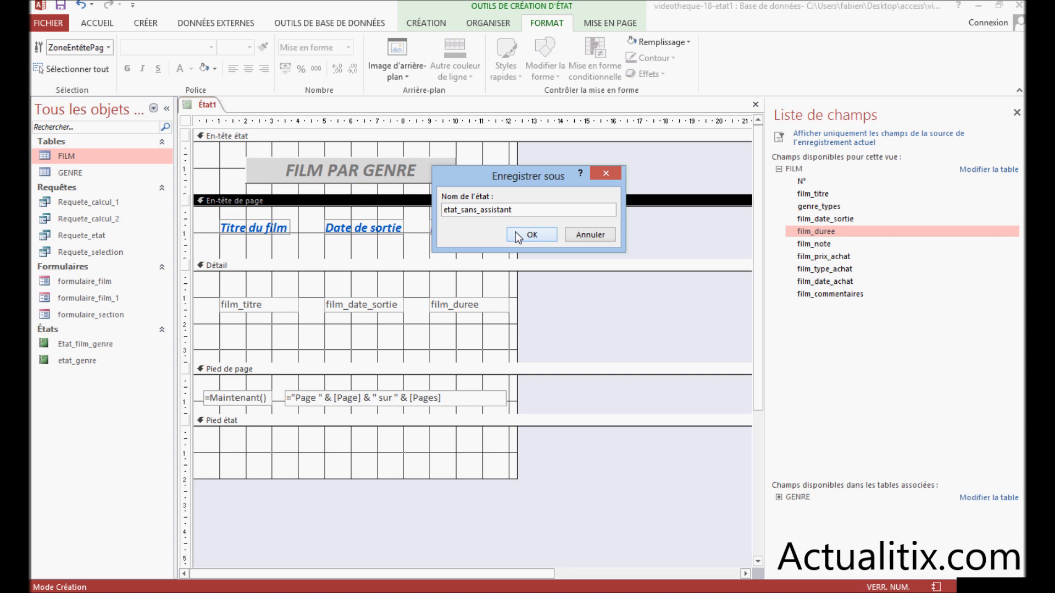
left_click(516, 235)
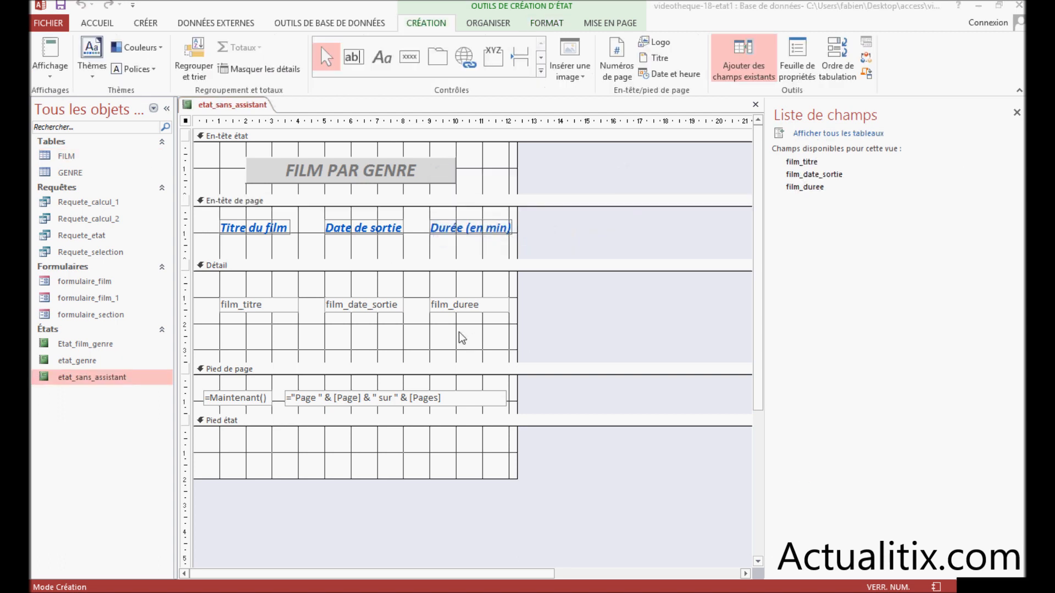
Display the report in Mode État and examine its records down to the date and page number in the footer
left_click(52, 77)
left_click(73, 96)
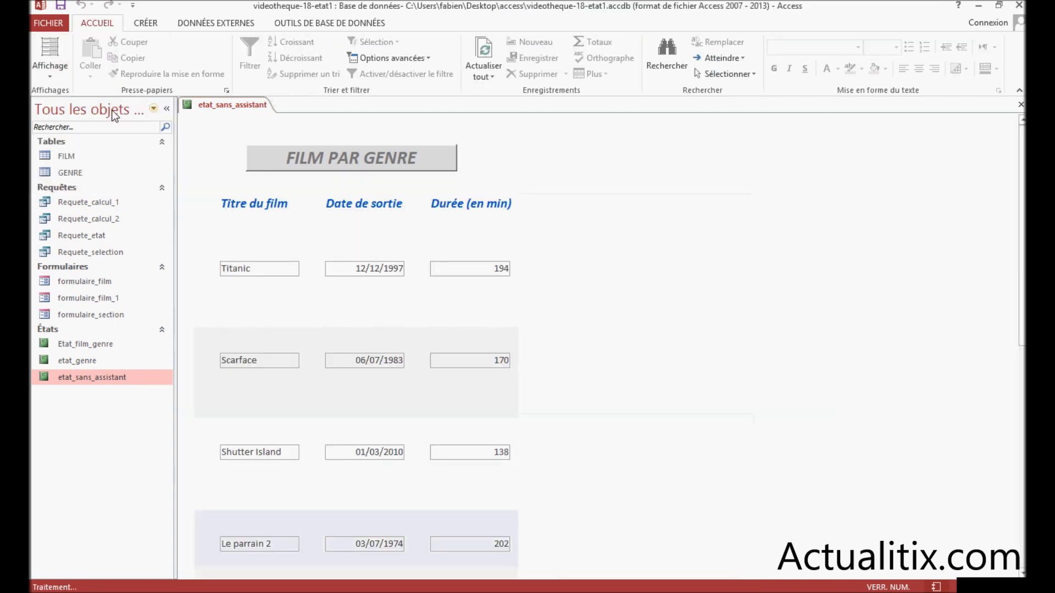
scroll(388, 259, "down", 1)
scroll(388, 259, "up", 1)
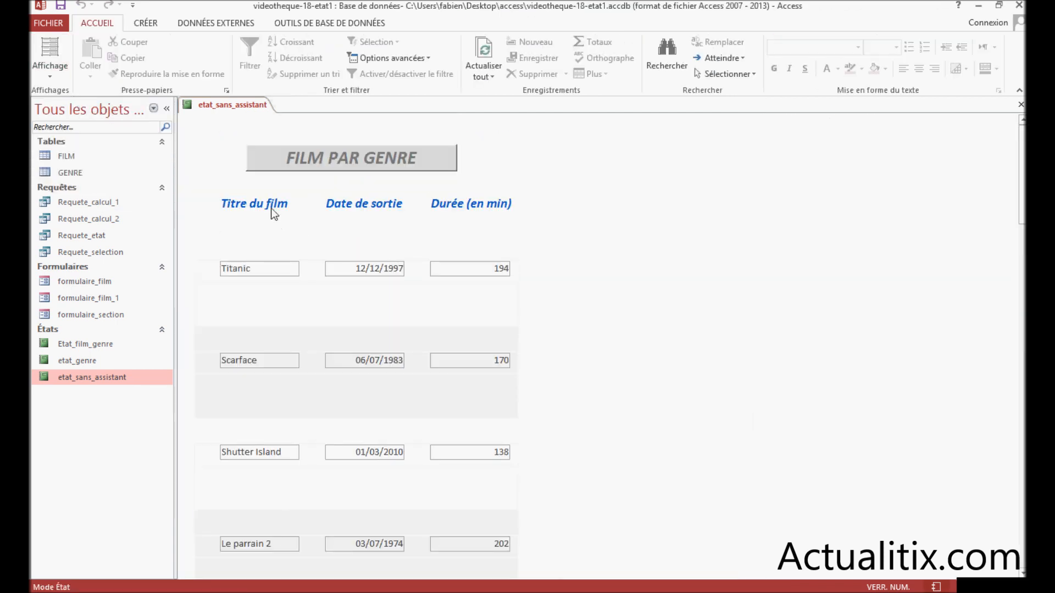
scroll(276, 225, "down", 2)
scroll(276, 224, "up", 2)
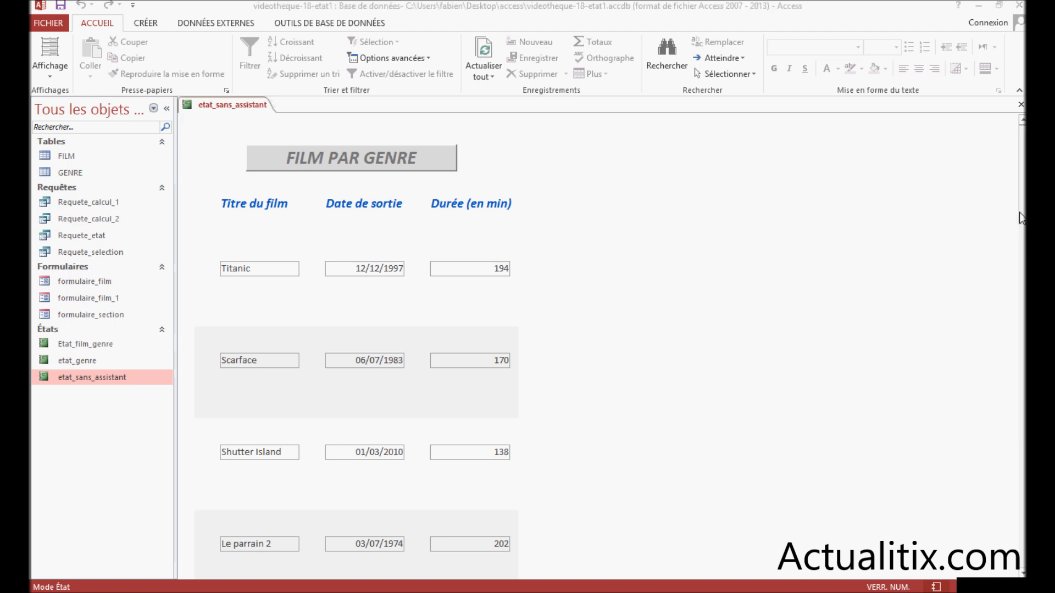
left_click_drag(1021, 218, 1014, 578)
left_click(227, 547)
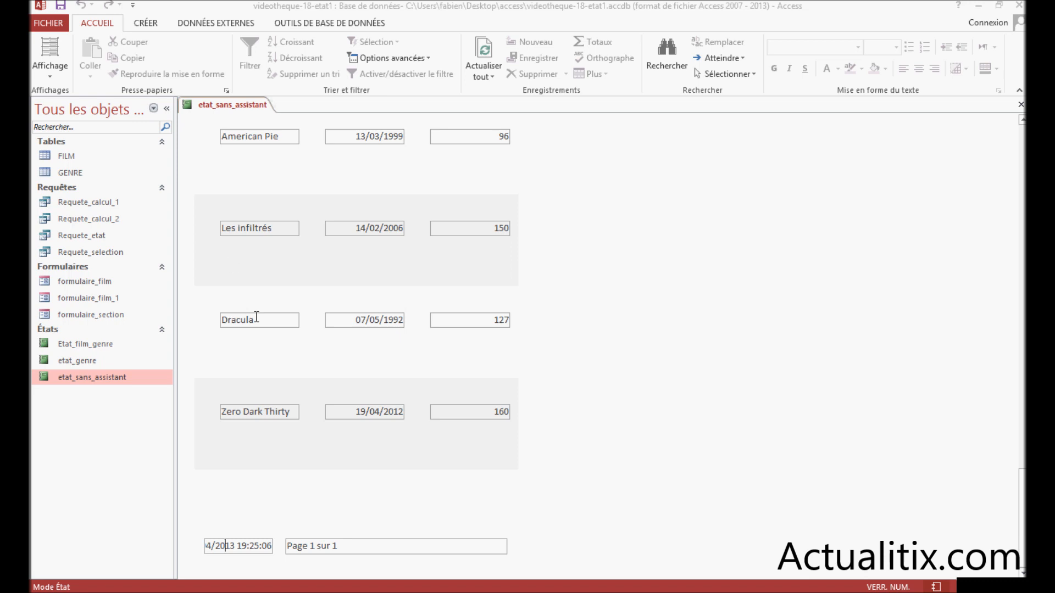
In design view, narrow the page footer's page number box from its left edge and widen the Maintenant() box, both to about 5.2 cm
left_click(52, 73)
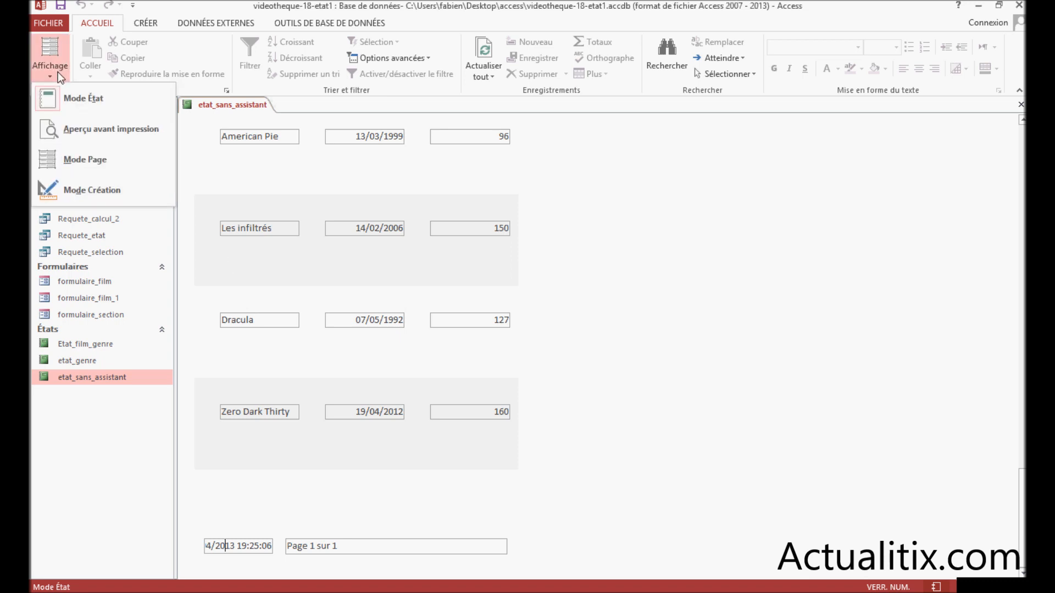
left_click(85, 193)
left_click(289, 398)
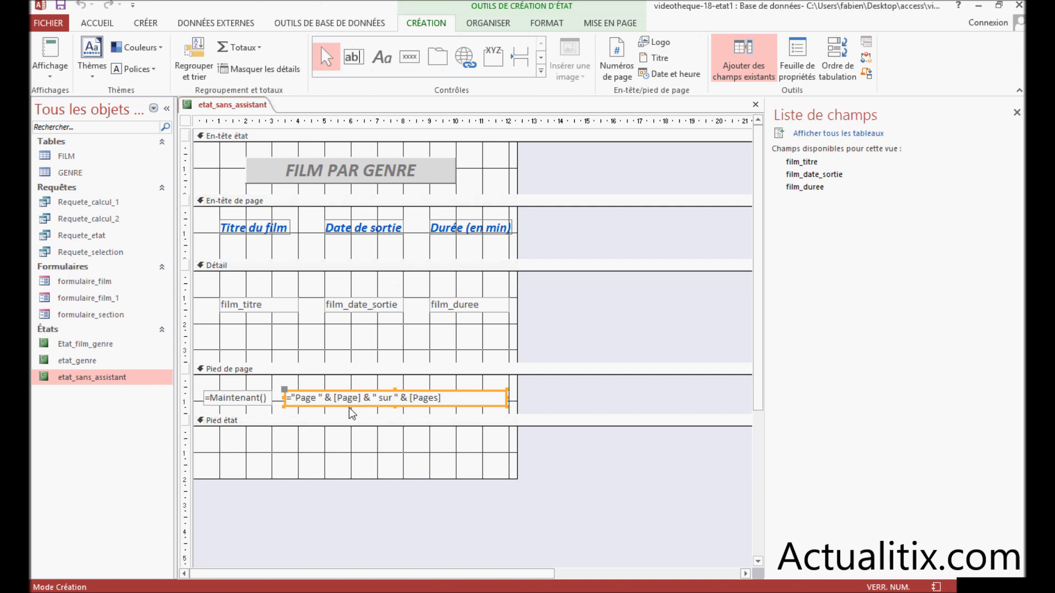
left_click(323, 398)
left_click_drag(323, 398, 370, 398)
left_click(256, 397)
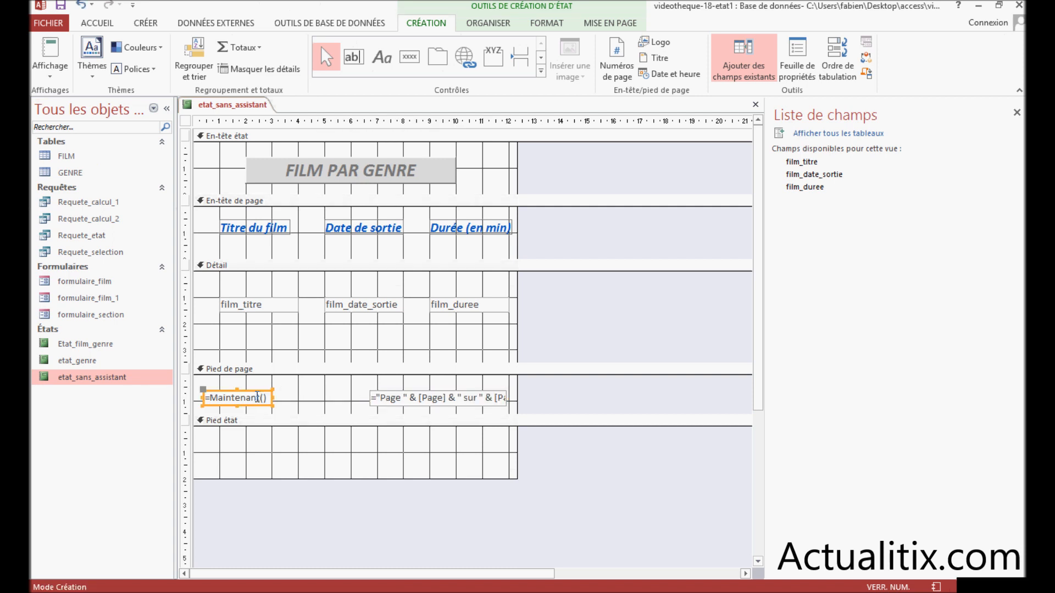
left_click_drag(278, 398, 341, 398)
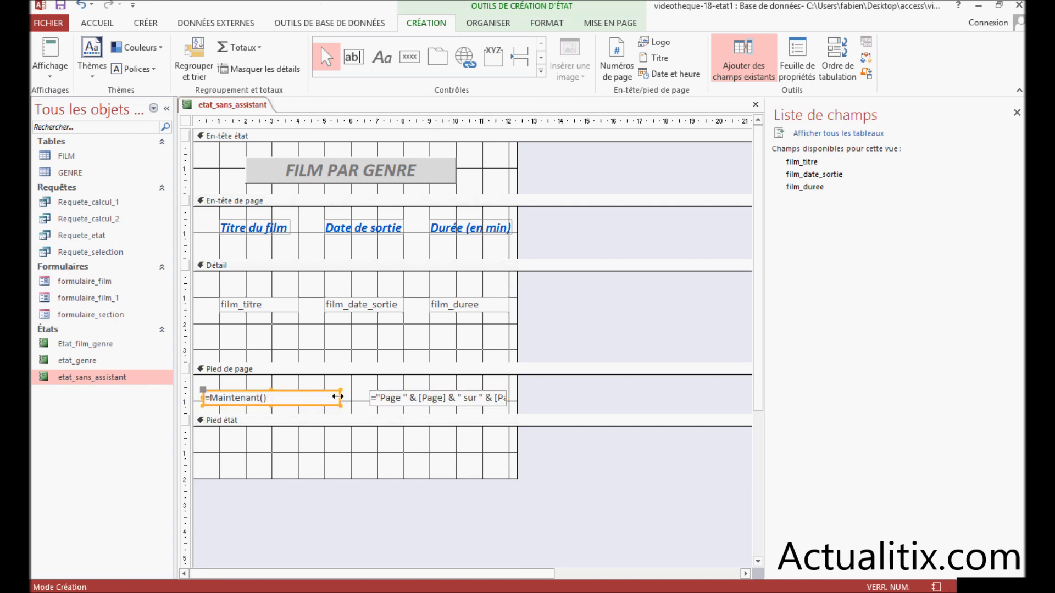
Widen the page footer's Maintenant() box to about 5.8 cm by extending its right edge
left_click(342, 398)
left_click(337, 398)
left_click_drag(340, 398, 354, 398)
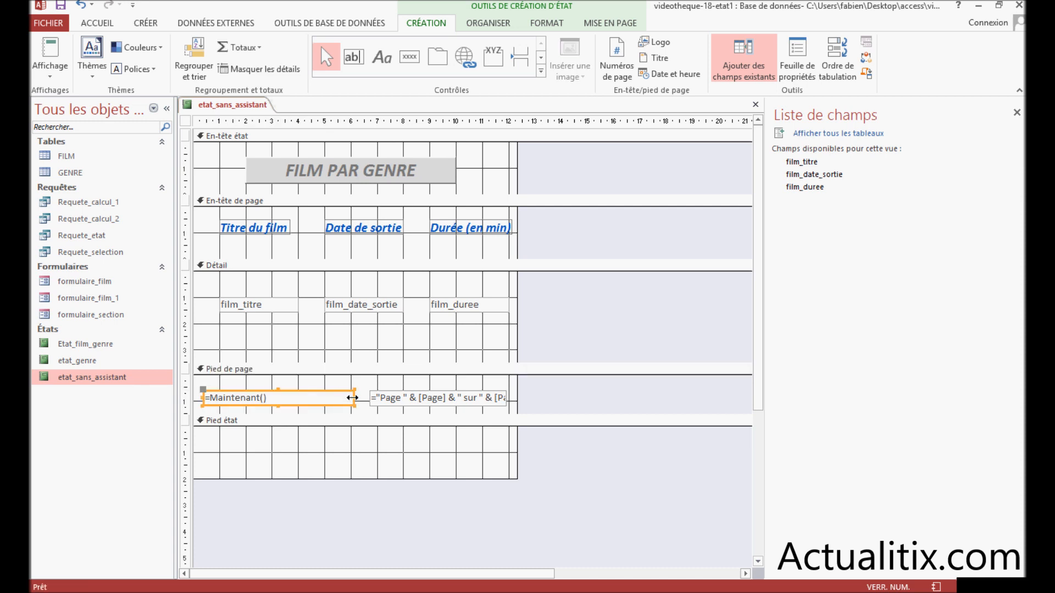
Reduce the height of the Détail section to about 2.1 cm, just below the field boxes
left_click(257, 340)
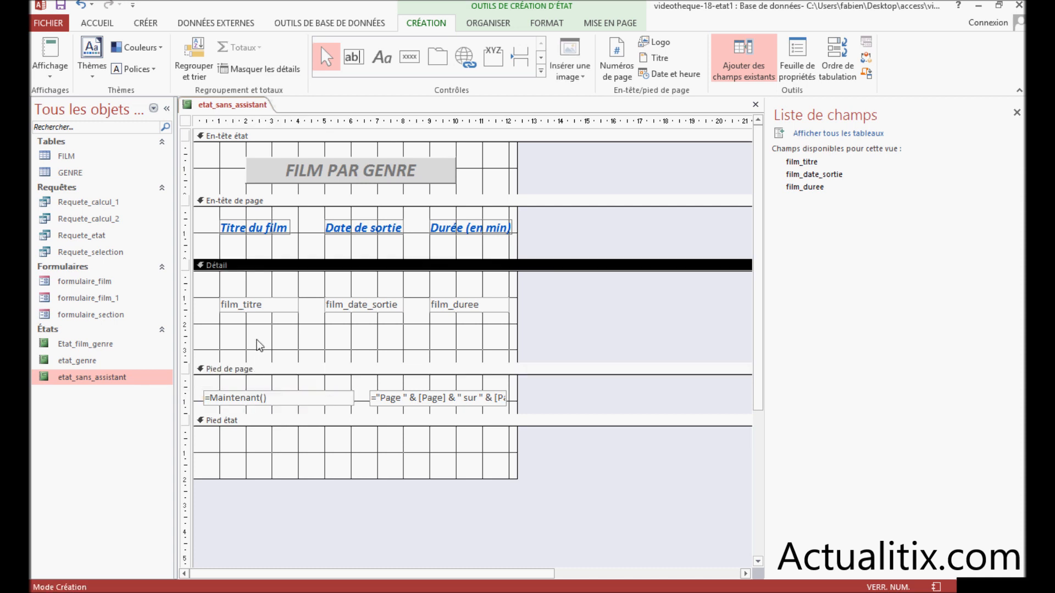
left_click(301, 372)
left_click_drag(282, 362, 279, 325)
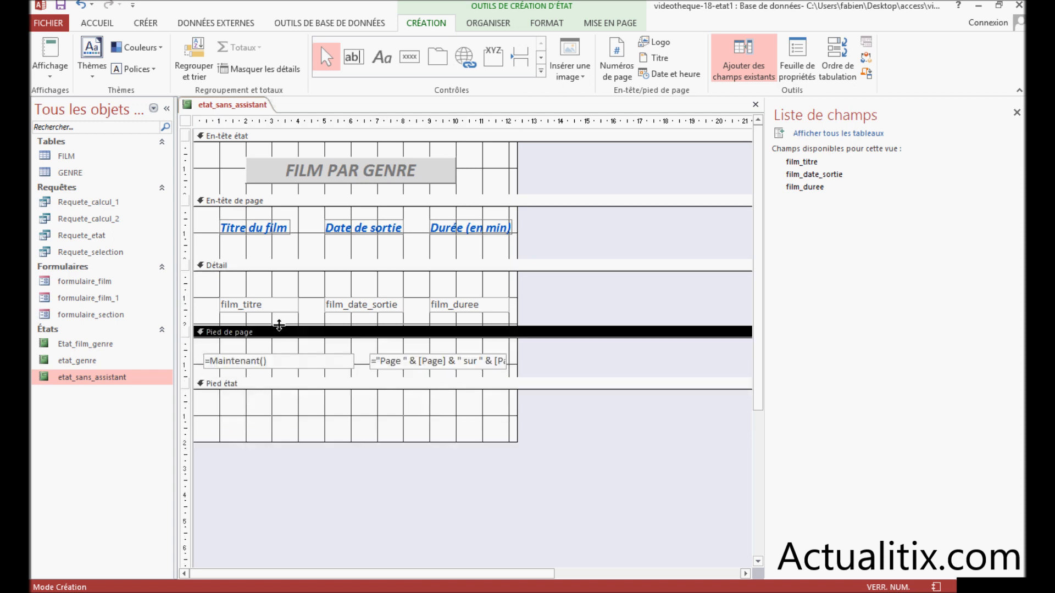
Make the film_titre, film_date_sortie and film_duree boxes in the Détail section italic with dark gray text (#595959)
left_click(236, 301)
left_click_drag(210, 282, 498, 319)
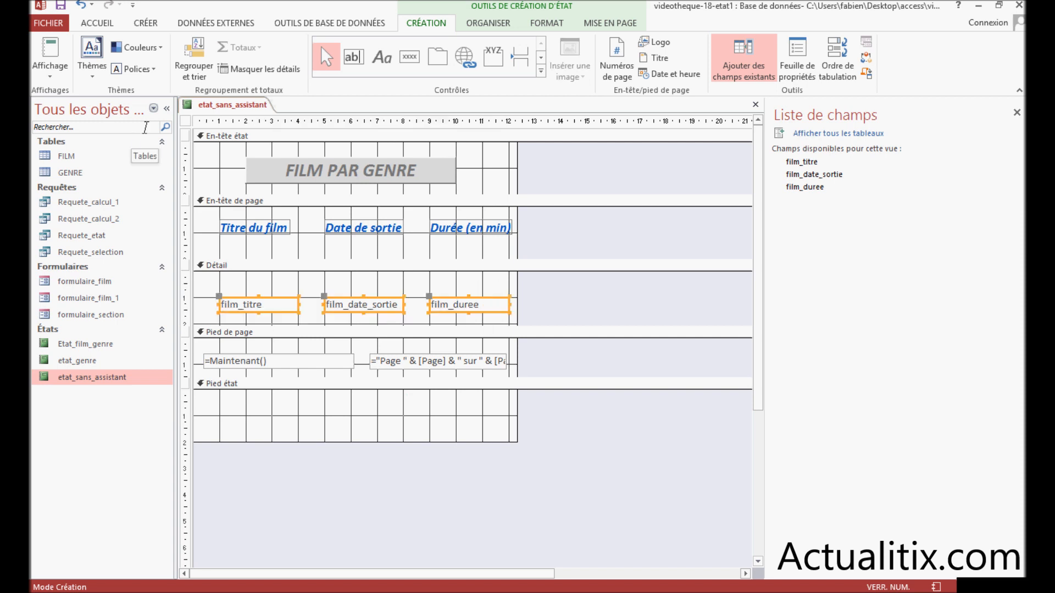
left_click(556, 24)
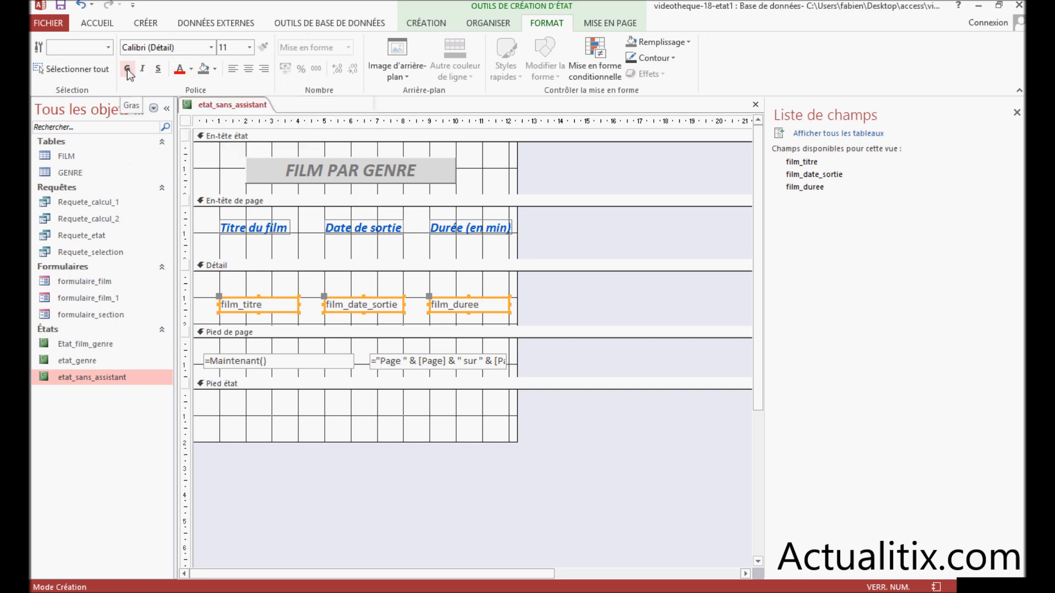
left_click(142, 68)
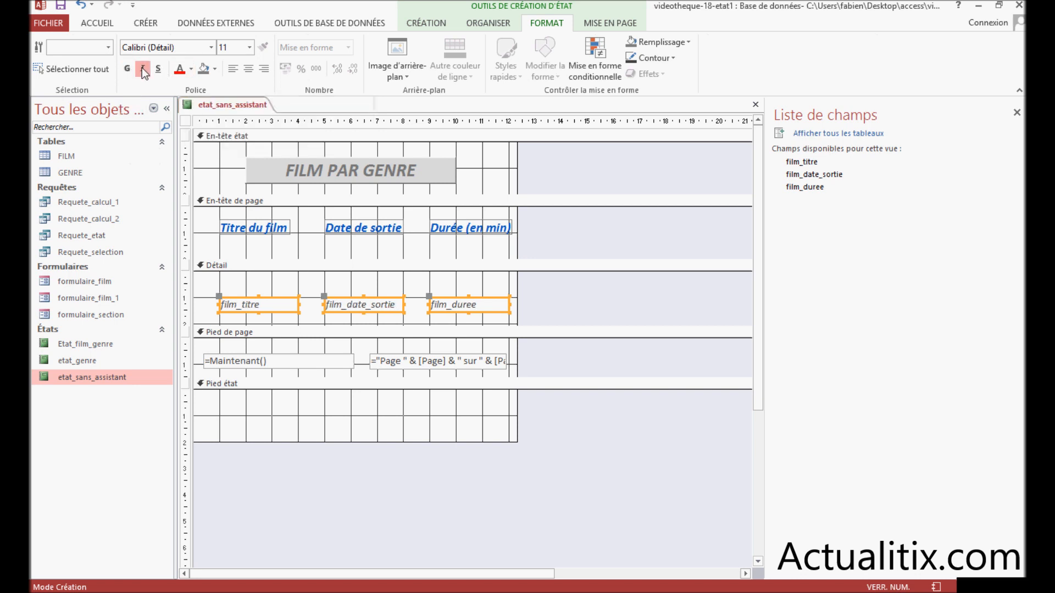
left_click(191, 69)
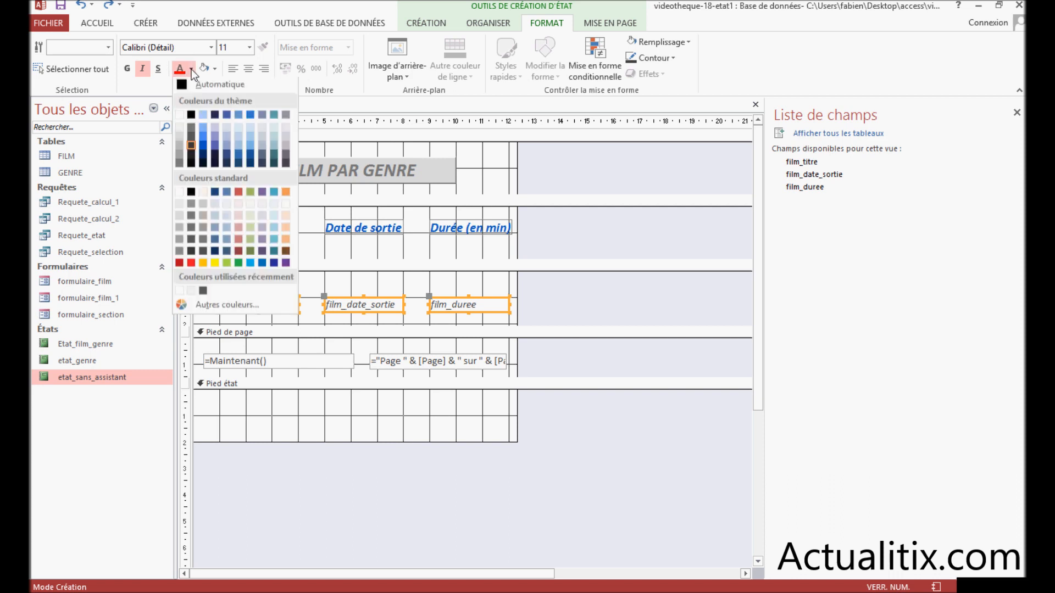
left_click(191, 241)
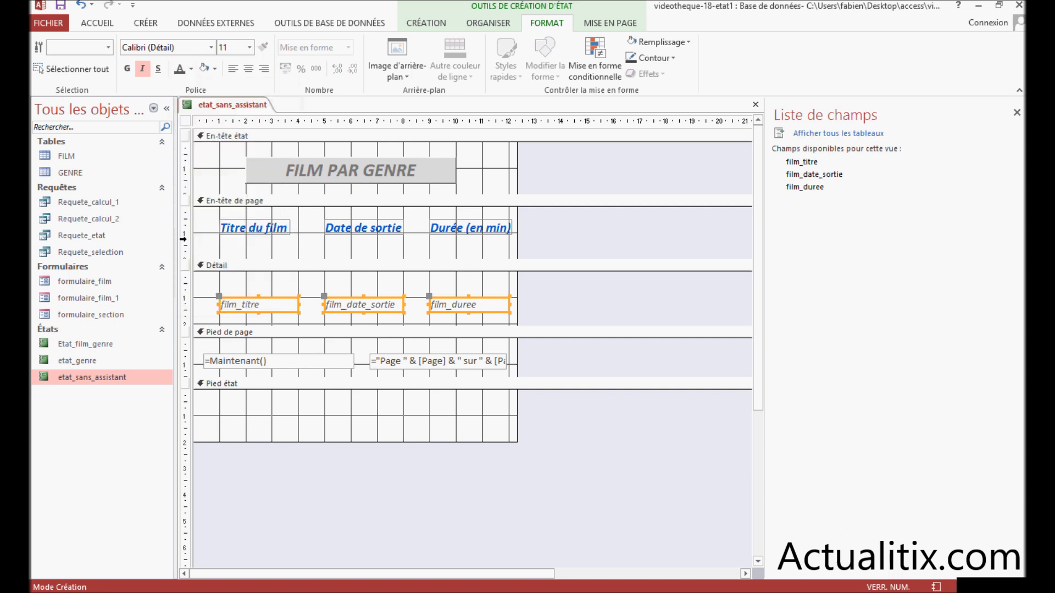
left_click(268, 284)
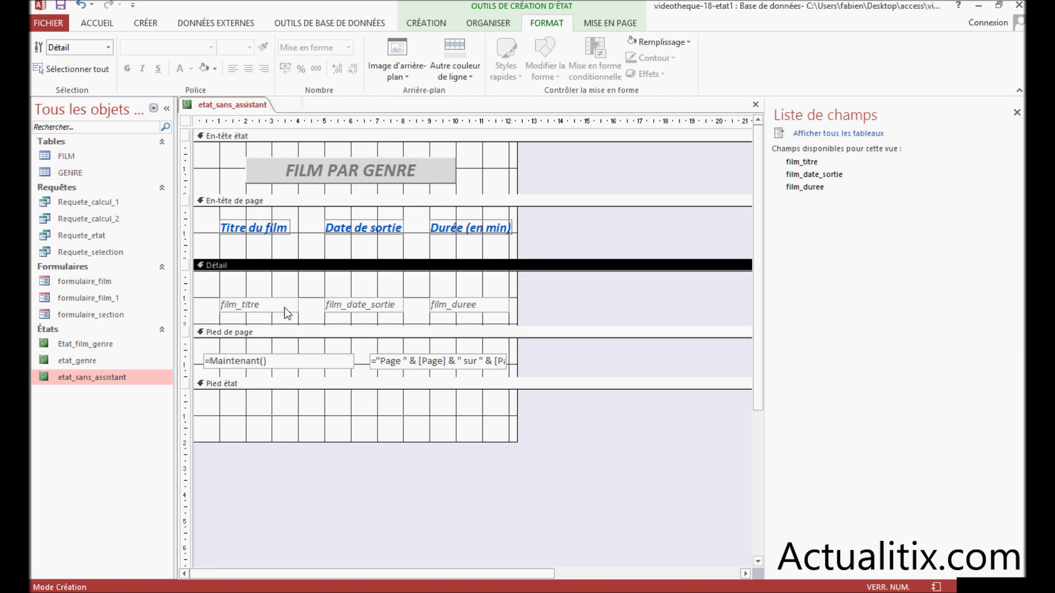
left_click(285, 304)
left_click(282, 280)
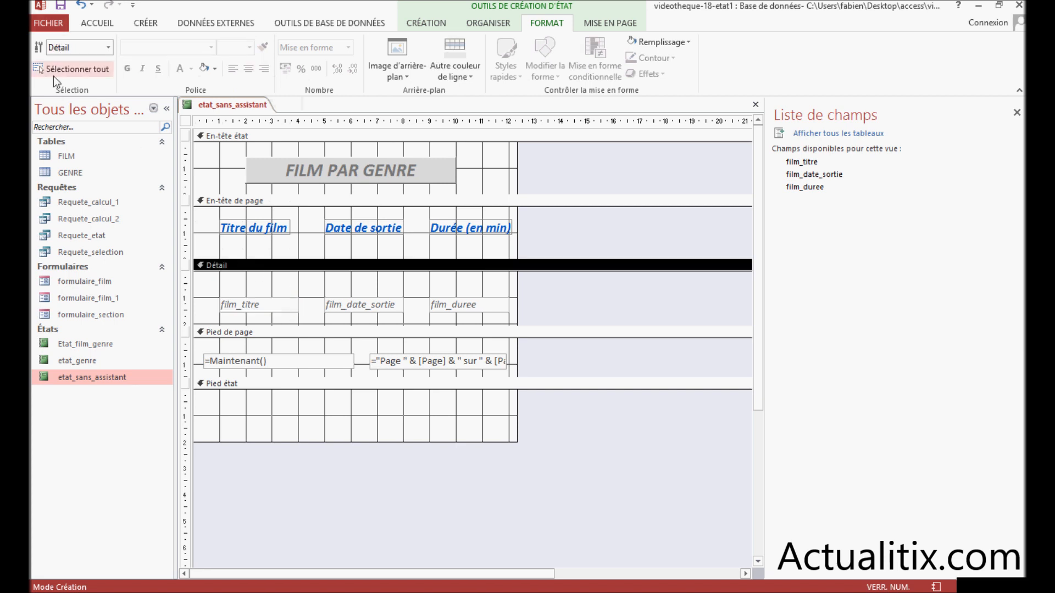
Check the detail records' formatting in Mode État and return to Mode Création
right_click(543, 177)
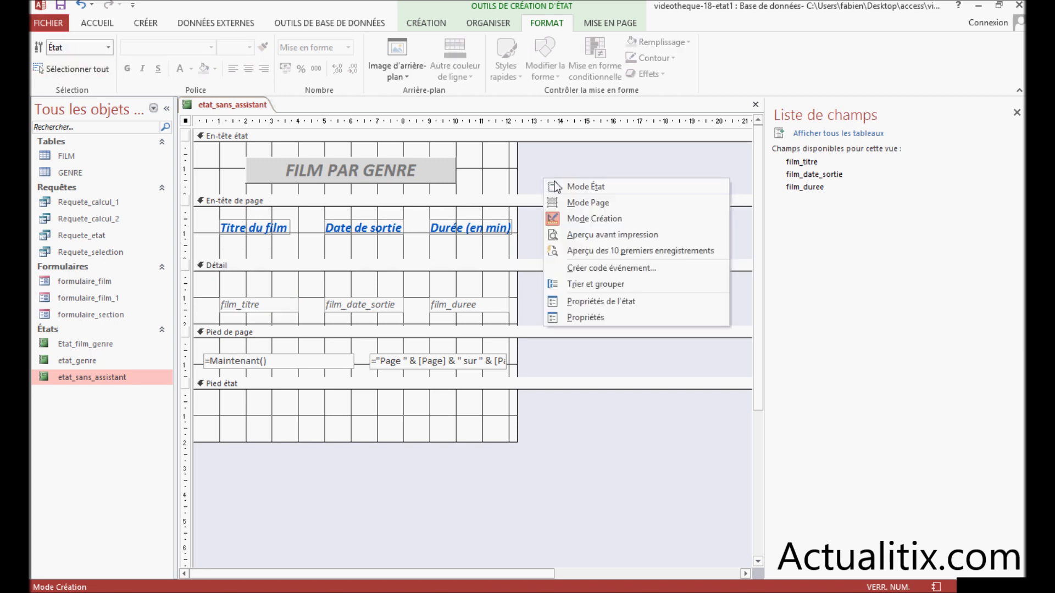
left_click(571, 189)
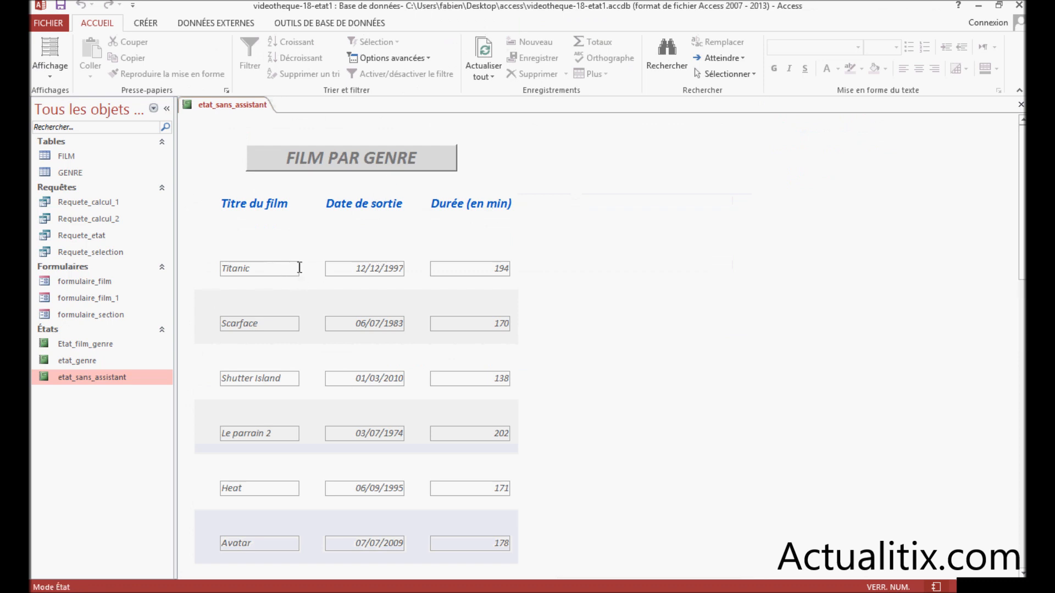
left_click(48, 63)
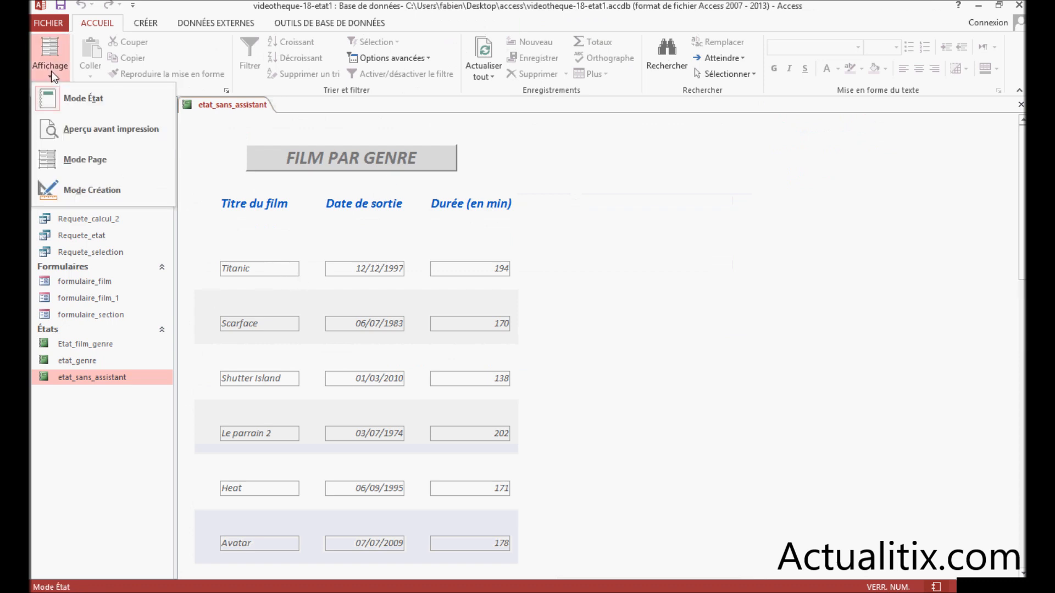
left_click(76, 187)
Set the border style (Style bordure) of the three Détail field boxes to Transparent
left_click(289, 302)
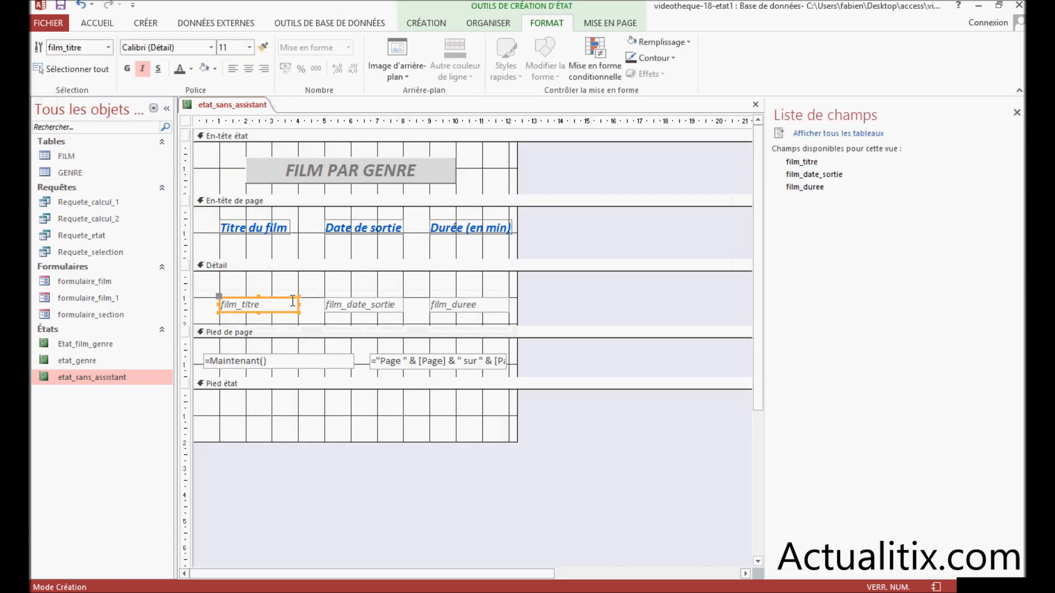
left_click(263, 289)
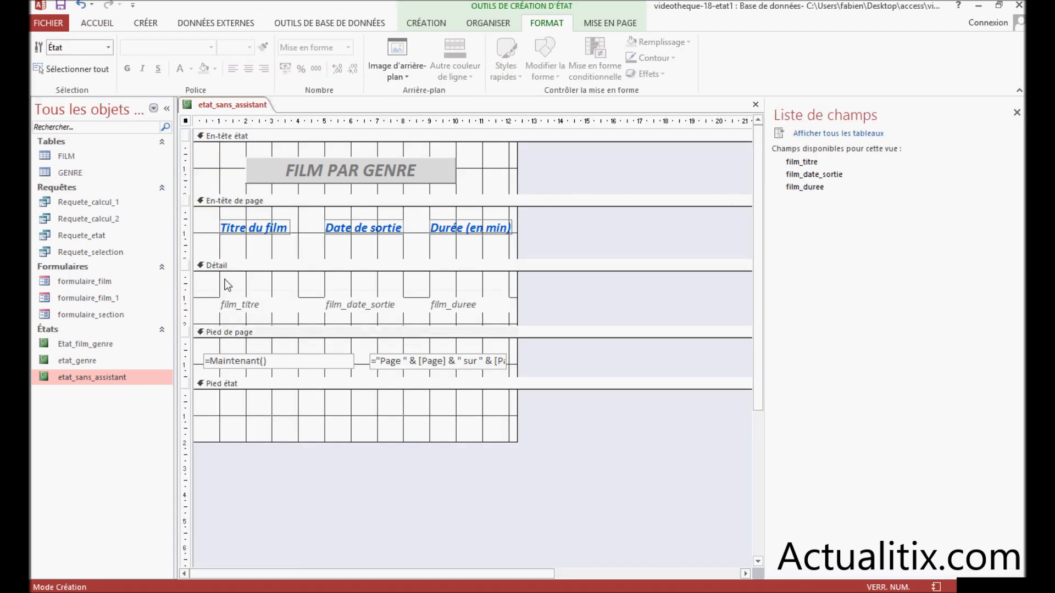
left_click_drag(227, 285, 467, 307)
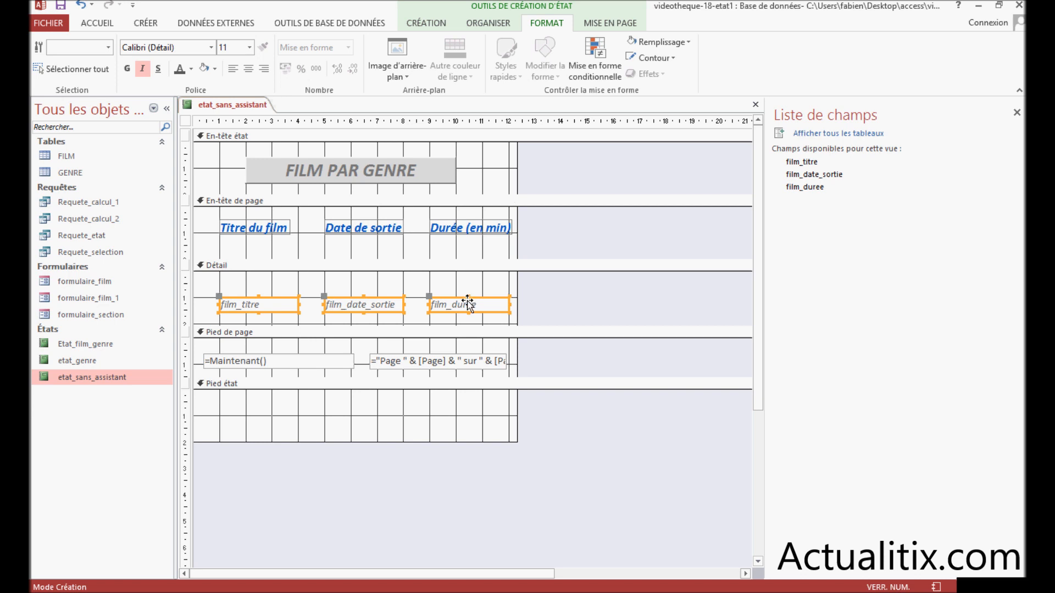
right_click(468, 304)
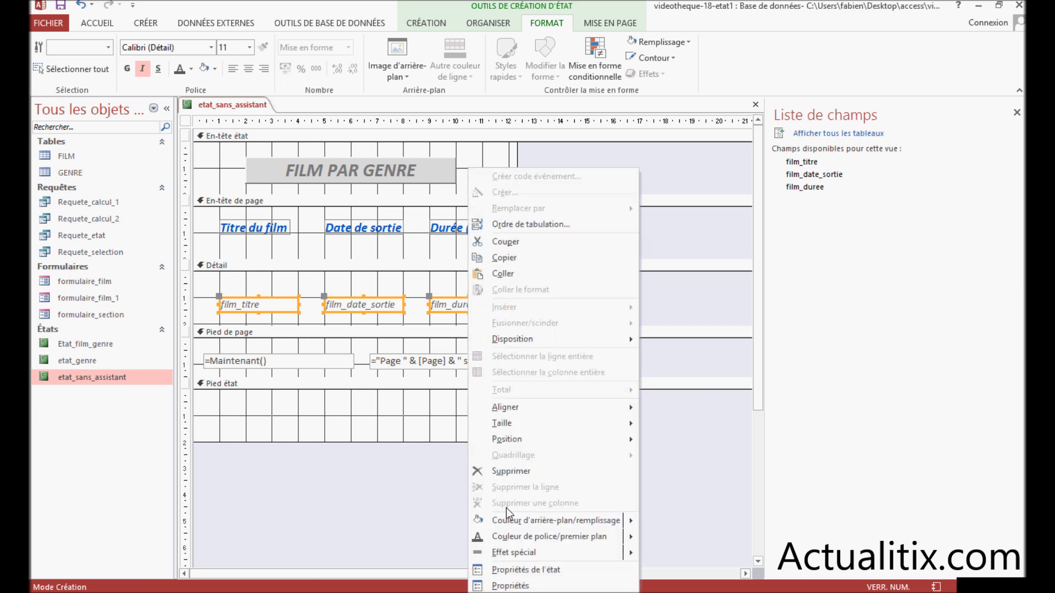
left_click(528, 586)
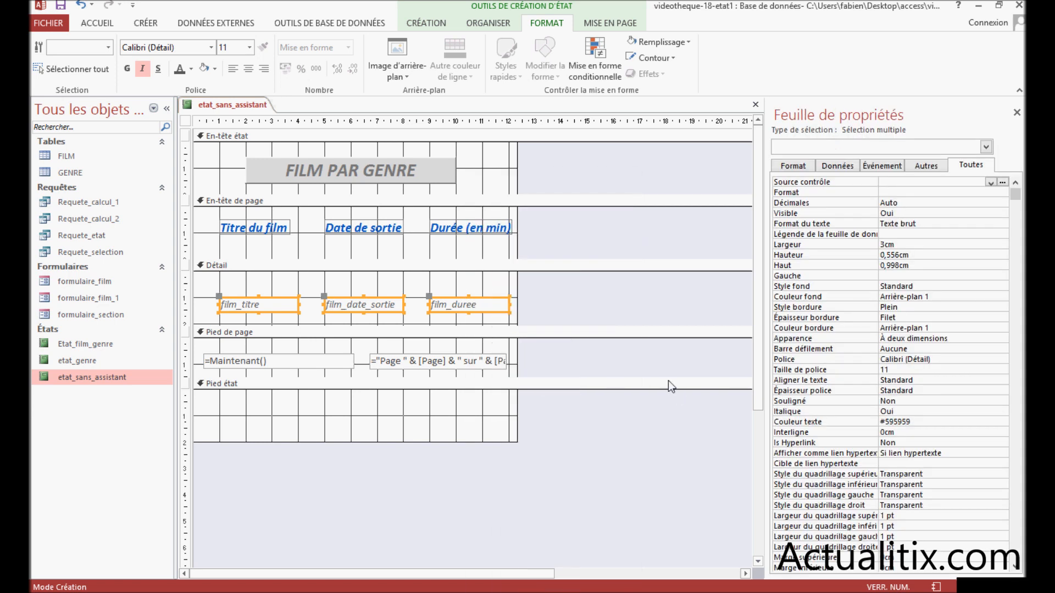
left_click(897, 308)
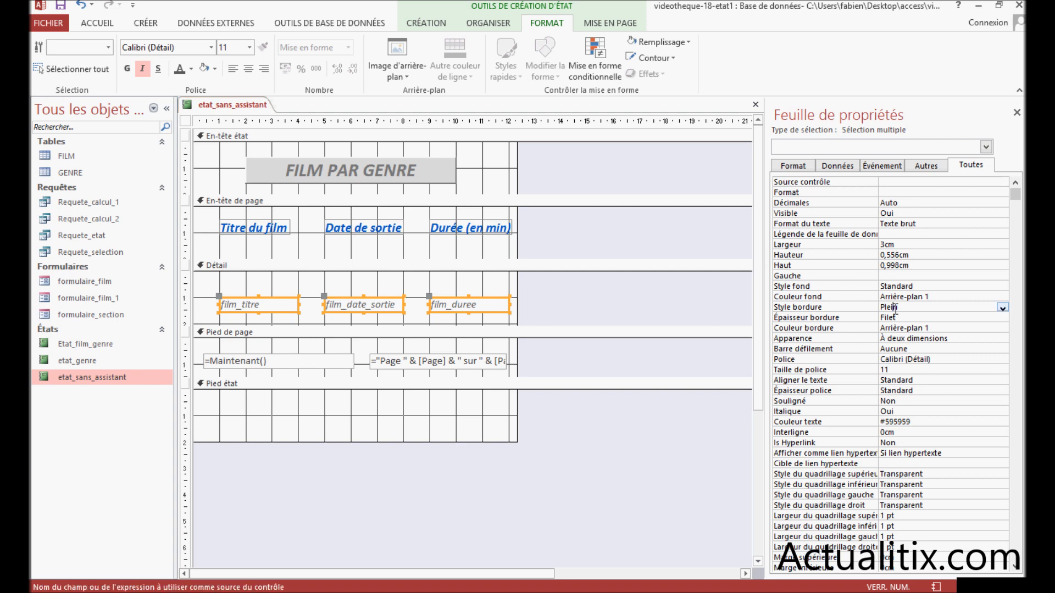
left_click(1004, 308)
left_click(928, 318)
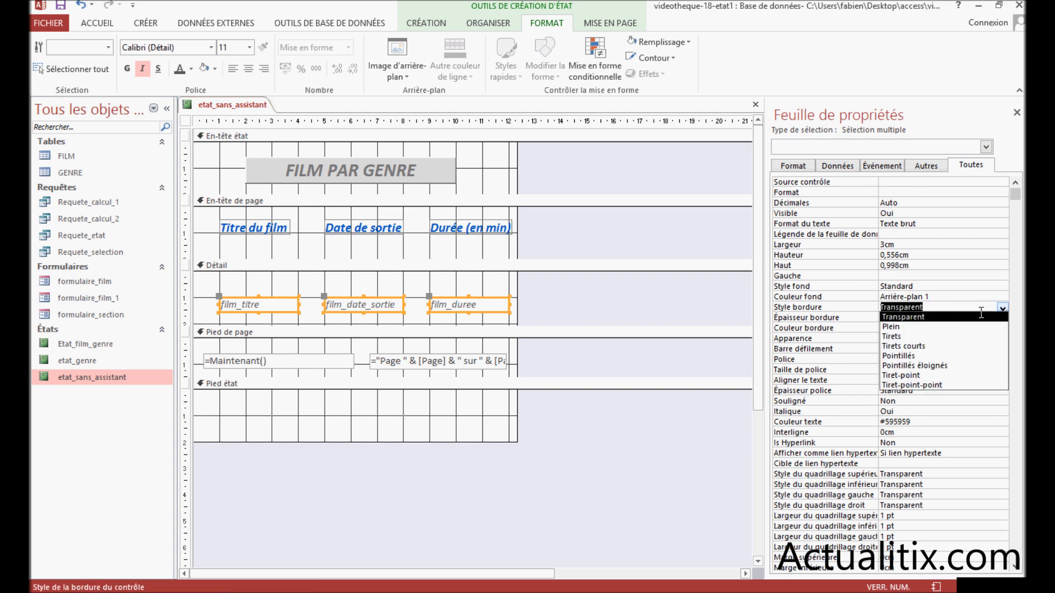
left_click(906, 317)
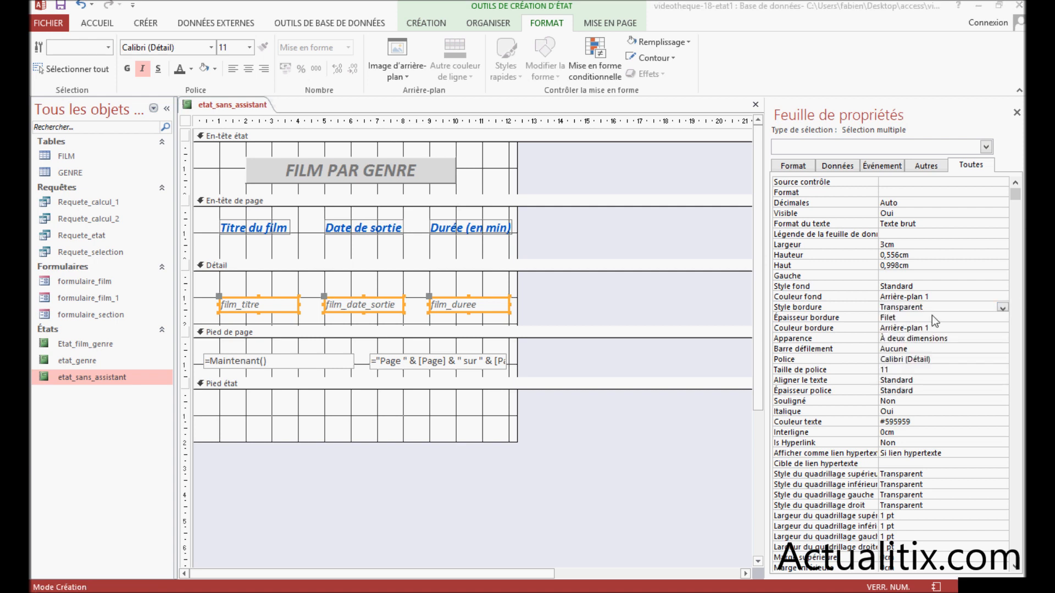
Check the detail field borders in Mode État, then review the three boxes' properties in Mode Création
left_click(539, 235)
right_click(539, 236)
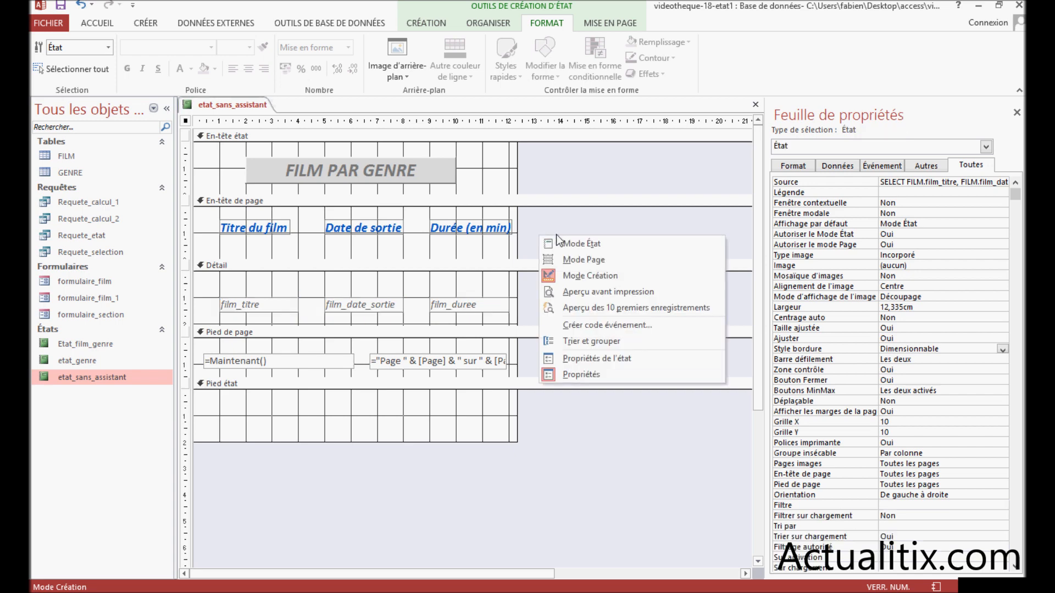
left_click(576, 244)
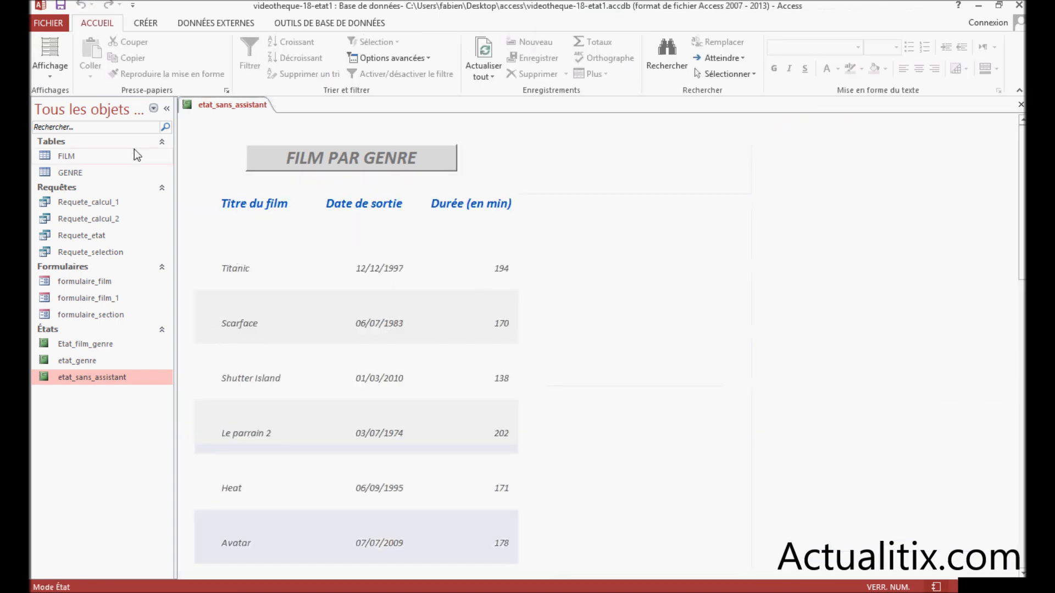
left_click(51, 75)
left_click(82, 191)
left_click(306, 277)
left_click_drag(212, 279, 468, 328)
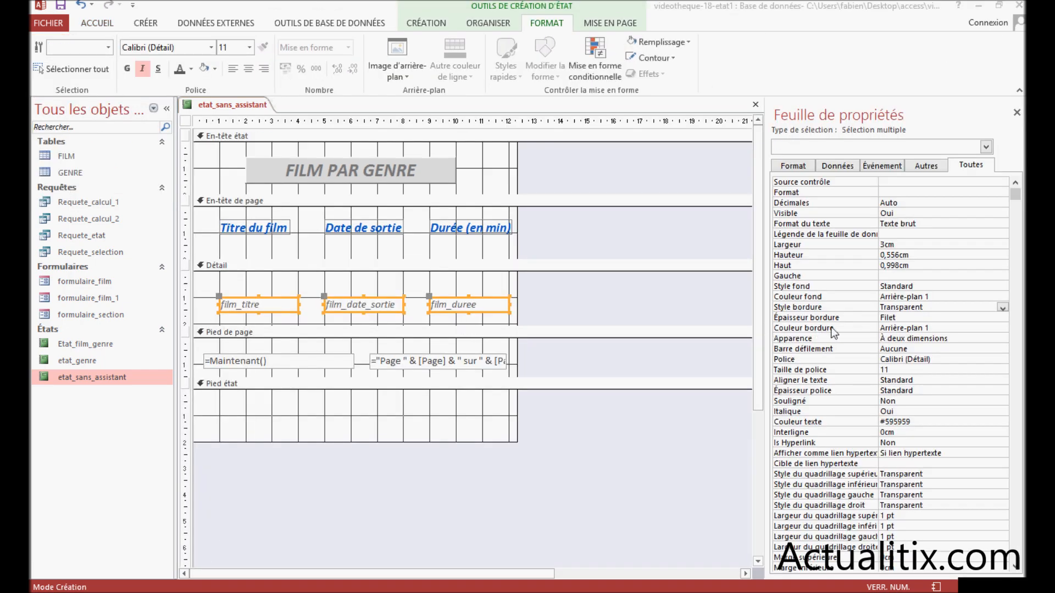
left_click(560, 298)
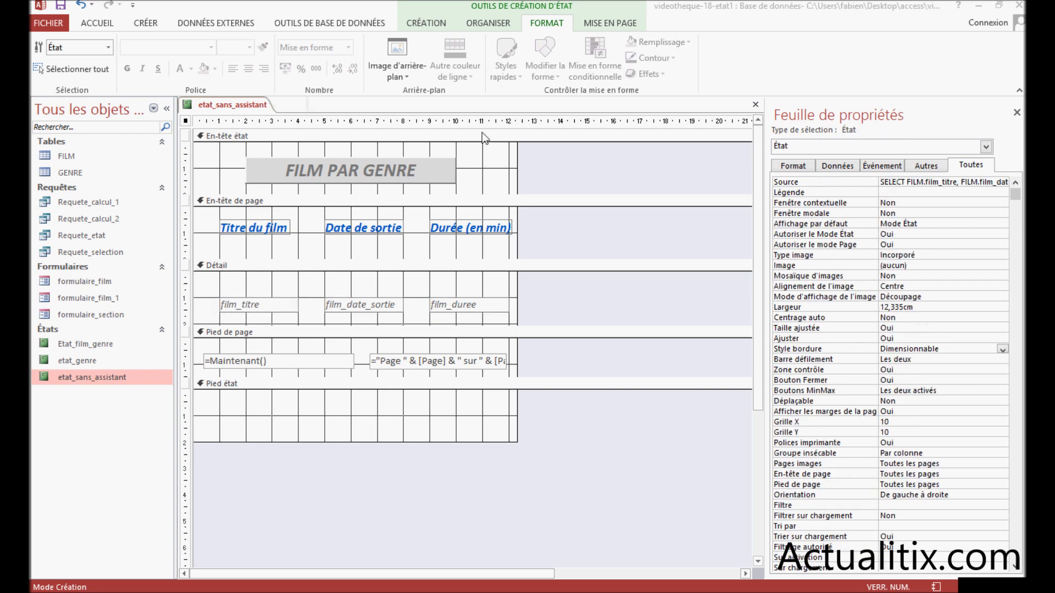
Display the report's grouping and sorting options and add a group level
left_click(431, 24)
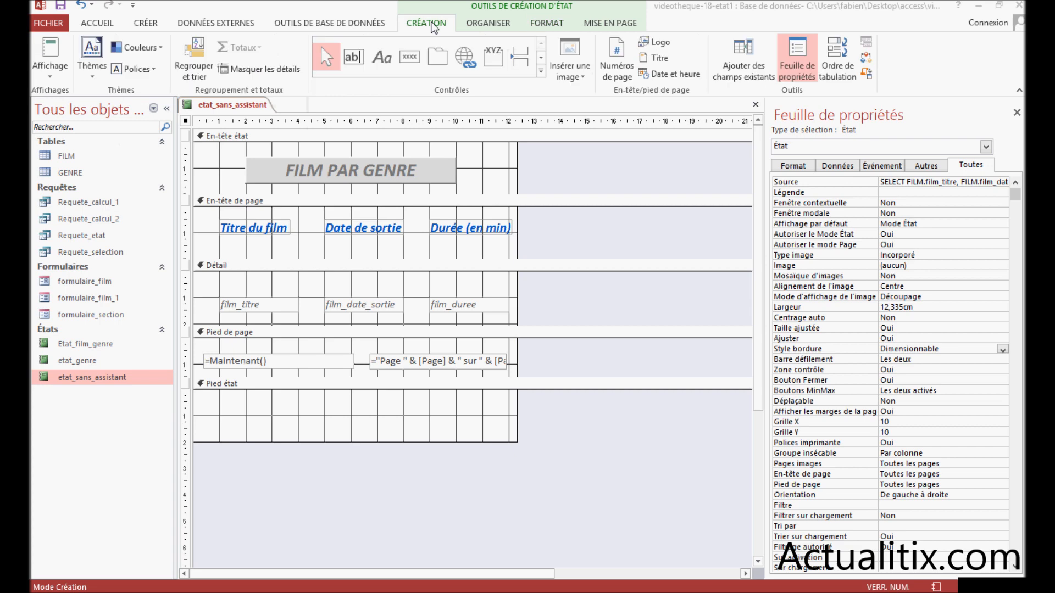
left_click(201, 74)
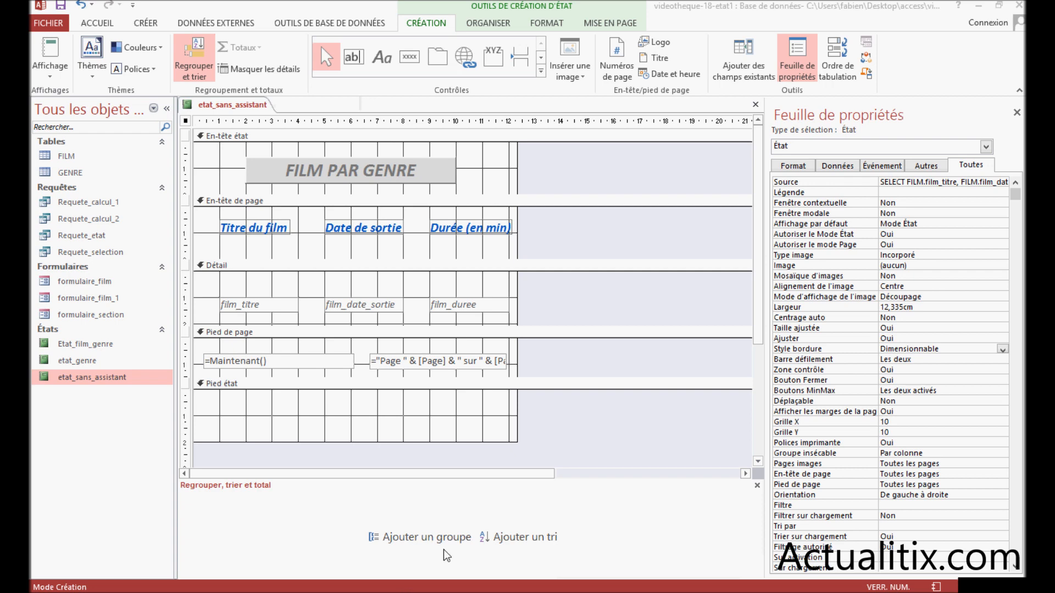
left_click(414, 542)
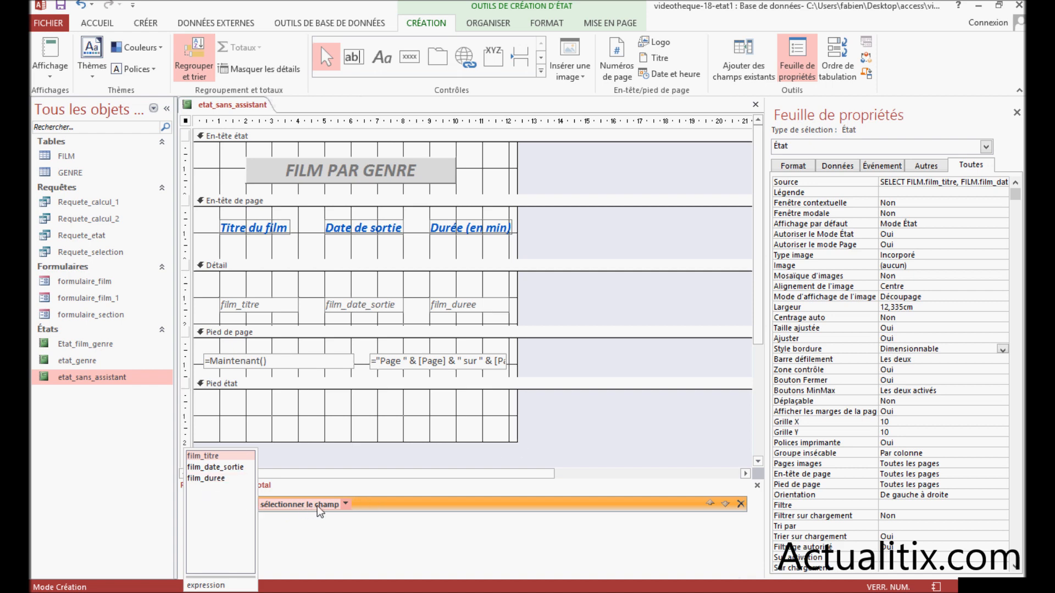
Show the fields of all tables and add genre_types from the FILM table to the Détail section
left_click(751, 68)
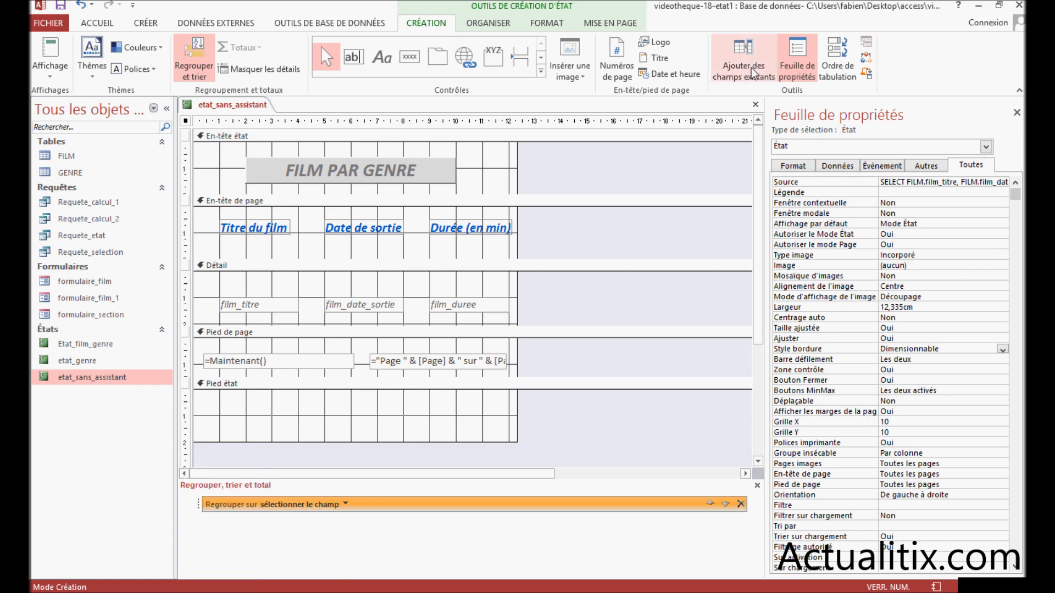
left_click(750, 68)
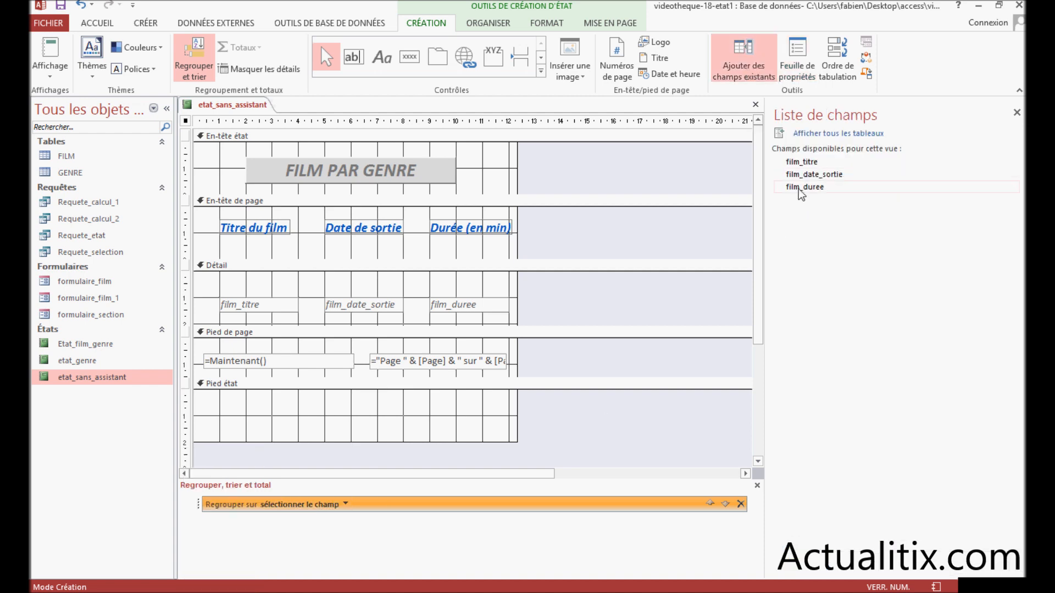
left_click(814, 134)
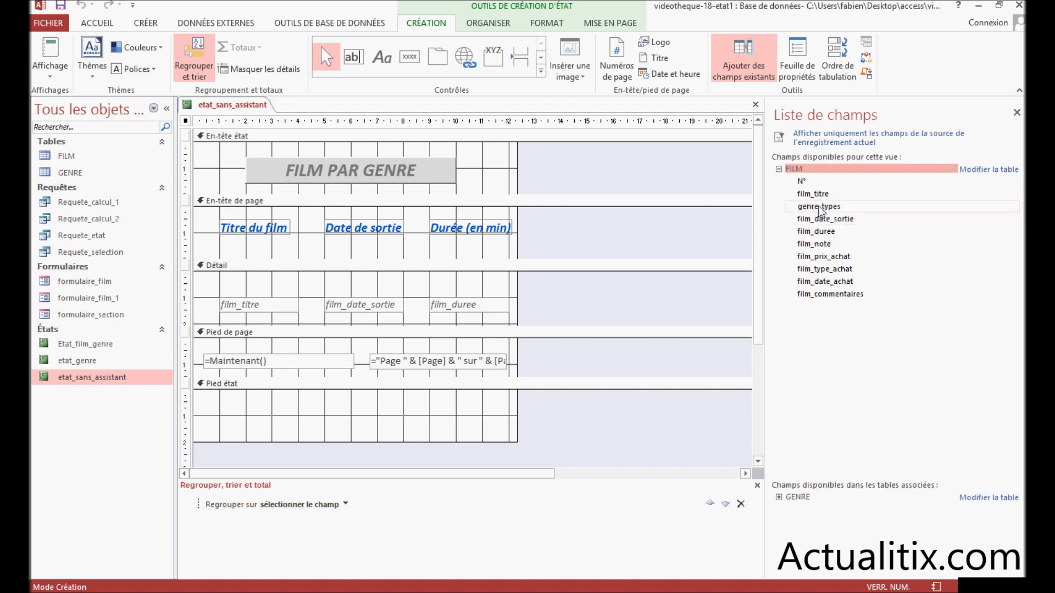
left_click(820, 206)
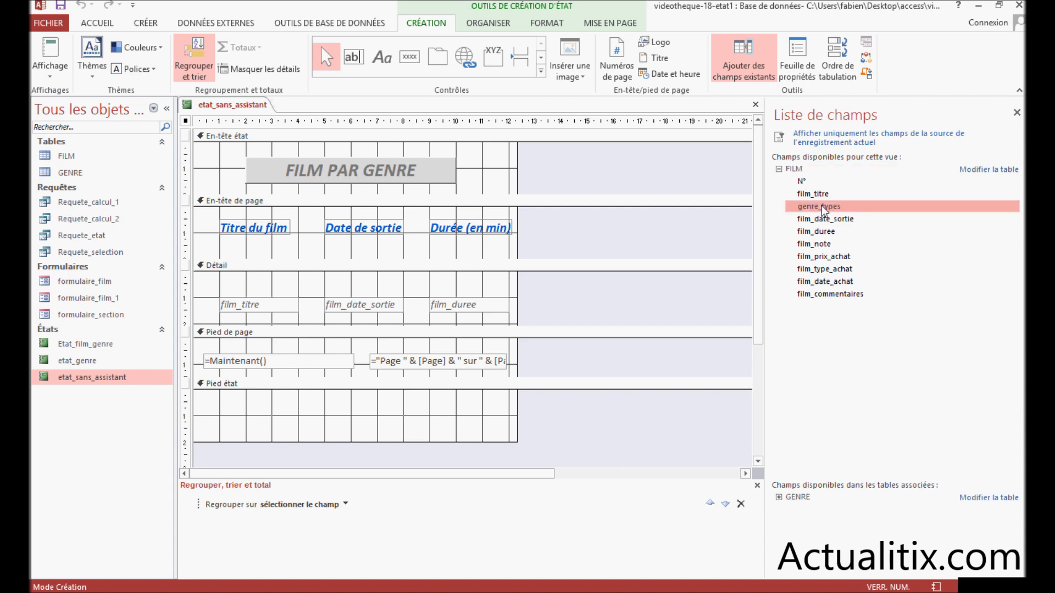
double_click(822, 205)
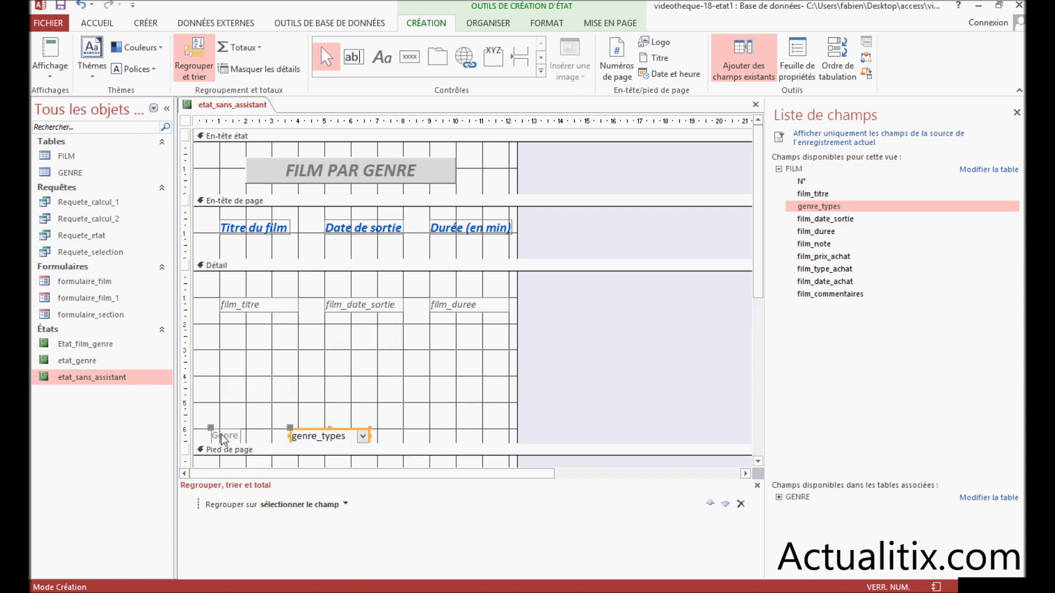
Set the new group level to group the report on the genre_types field
left_click(290, 505)
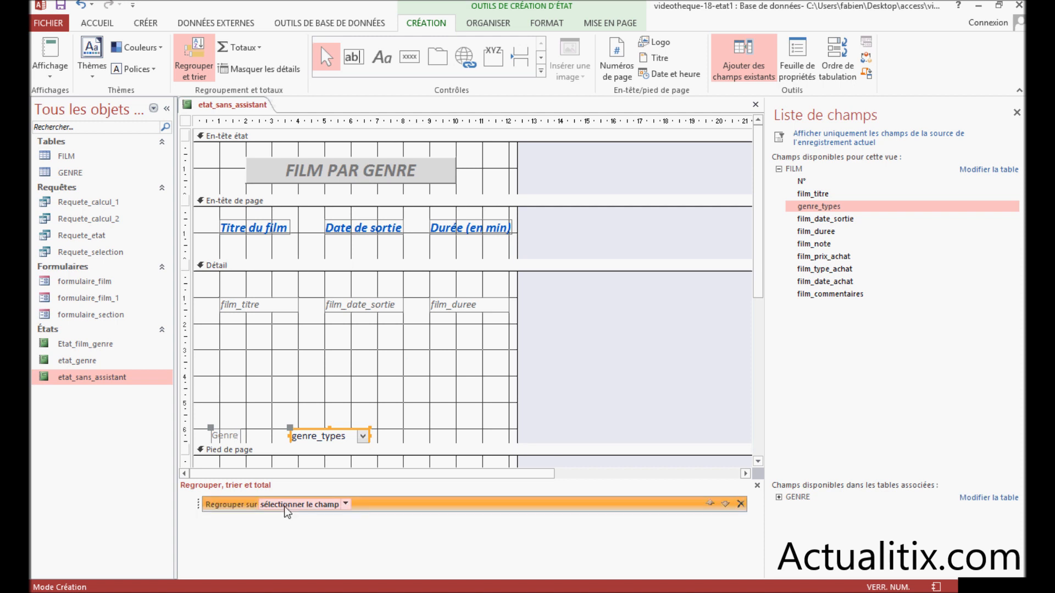
left_click(346, 502)
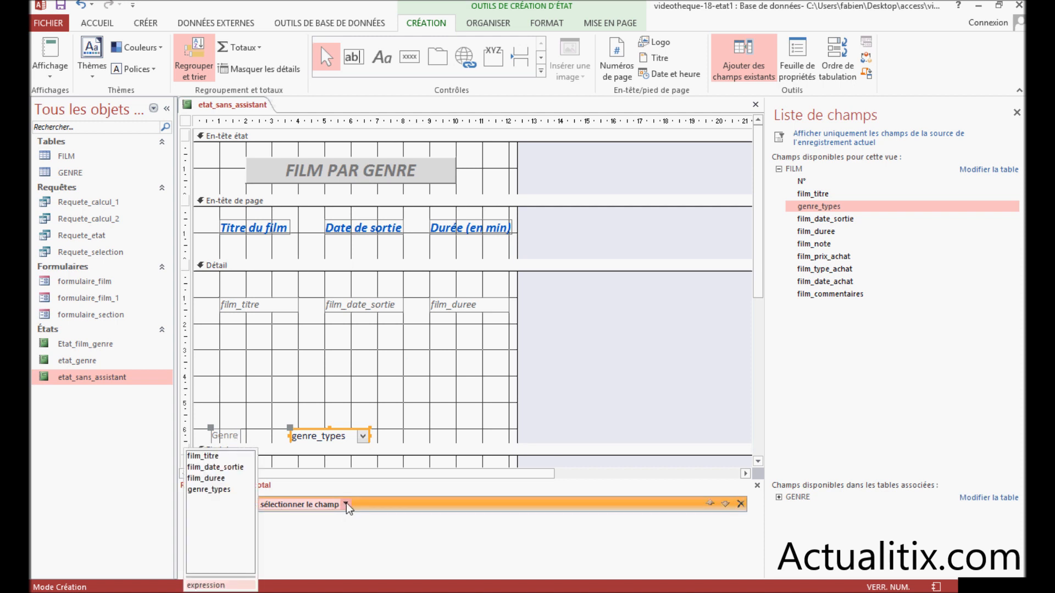
left_click(216, 489)
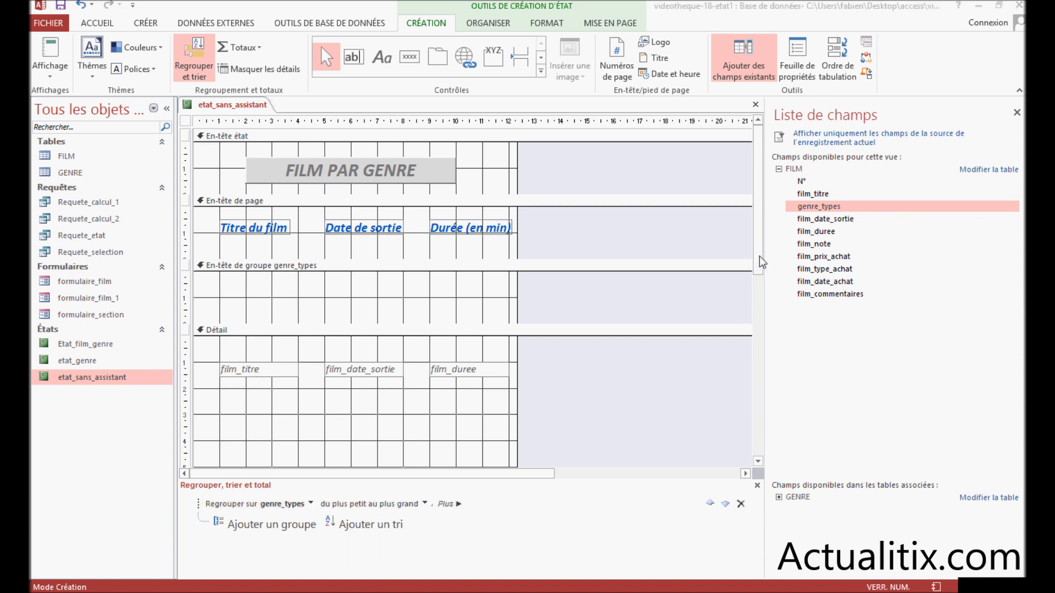
Cut the Genre label and genre_types box from the Détail section and paste them into the genre_types group header
left_click_drag(759, 256, 759, 328)
left_click(233, 392)
left_click_drag(219, 375, 317, 391)
right_click(317, 391)
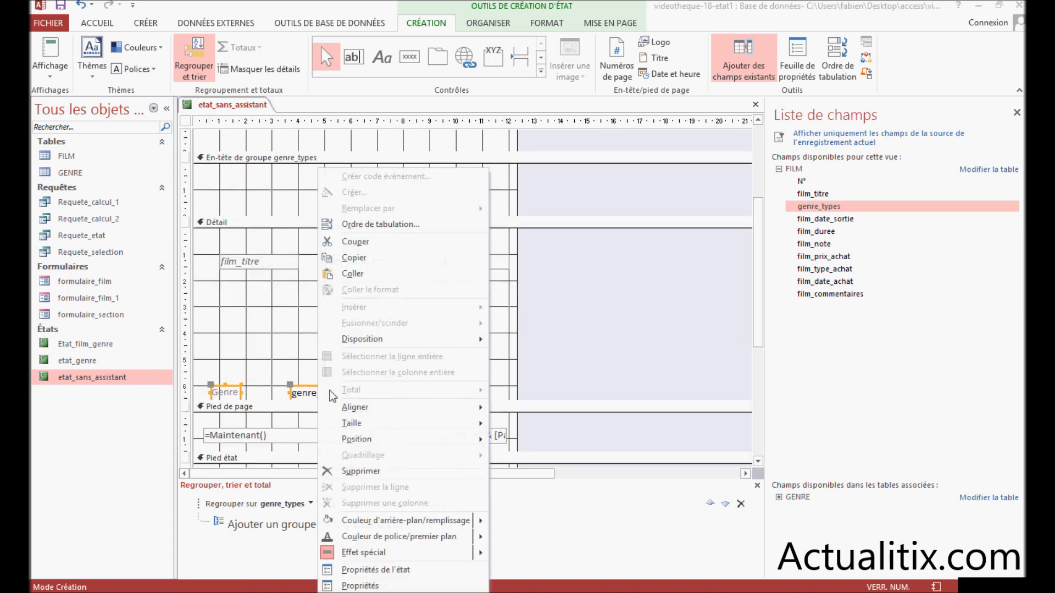
left_click(354, 242)
right_click(252, 188)
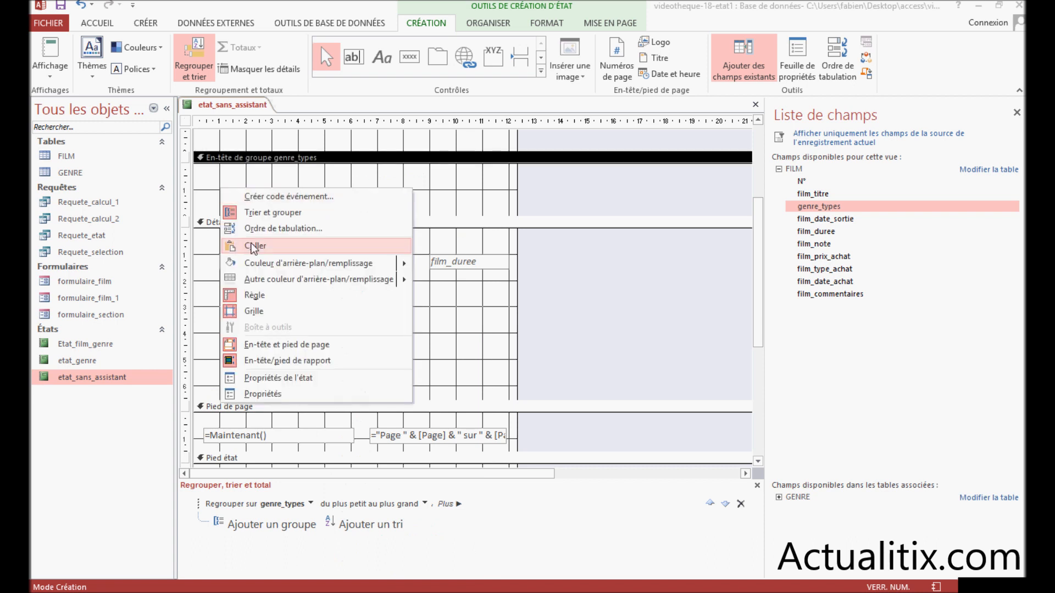
left_click(252, 243)
left_click_drag(214, 178, 223, 189)
Reduce the height of the group header and Détail sections, moving the three film fields up to fit closely under the Détail bar
left_click(242, 217)
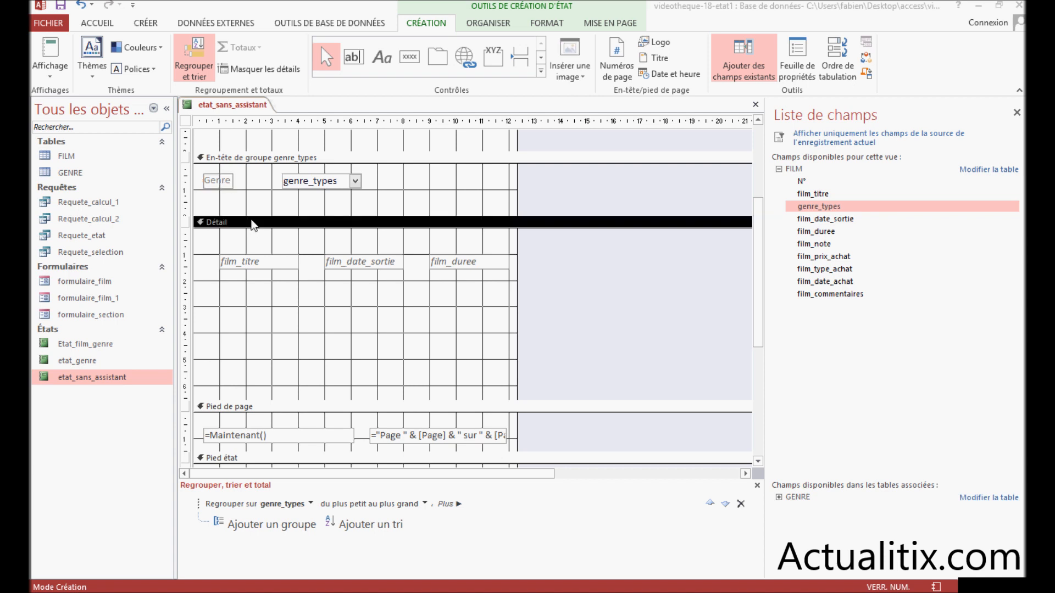
left_click_drag(242, 216, 242, 195)
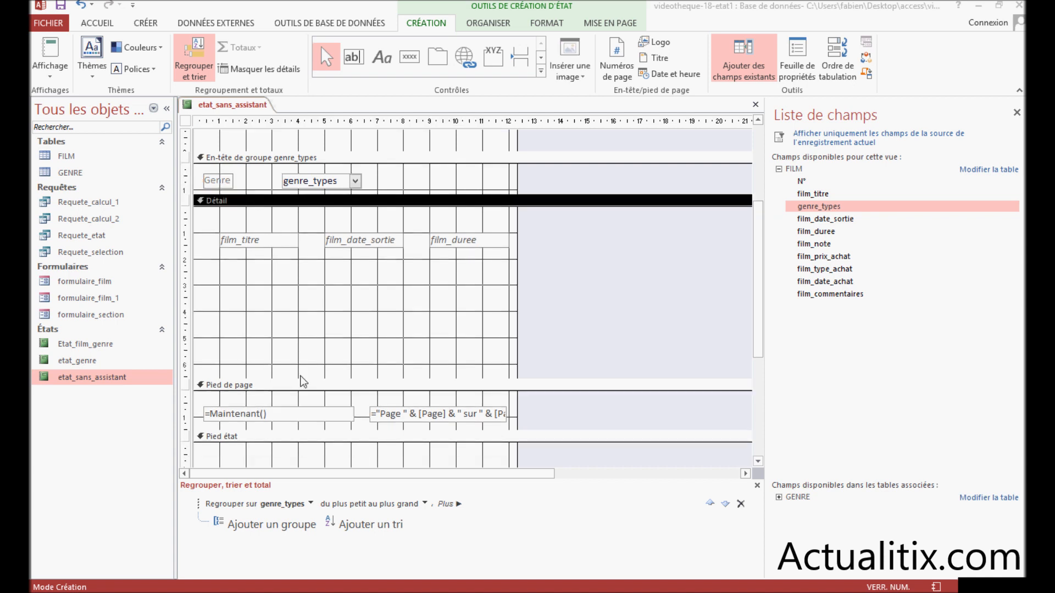
left_click_drag(301, 377, 290, 259)
left_click_drag(214, 224, 460, 247)
left_click_drag(245, 240, 247, 217)
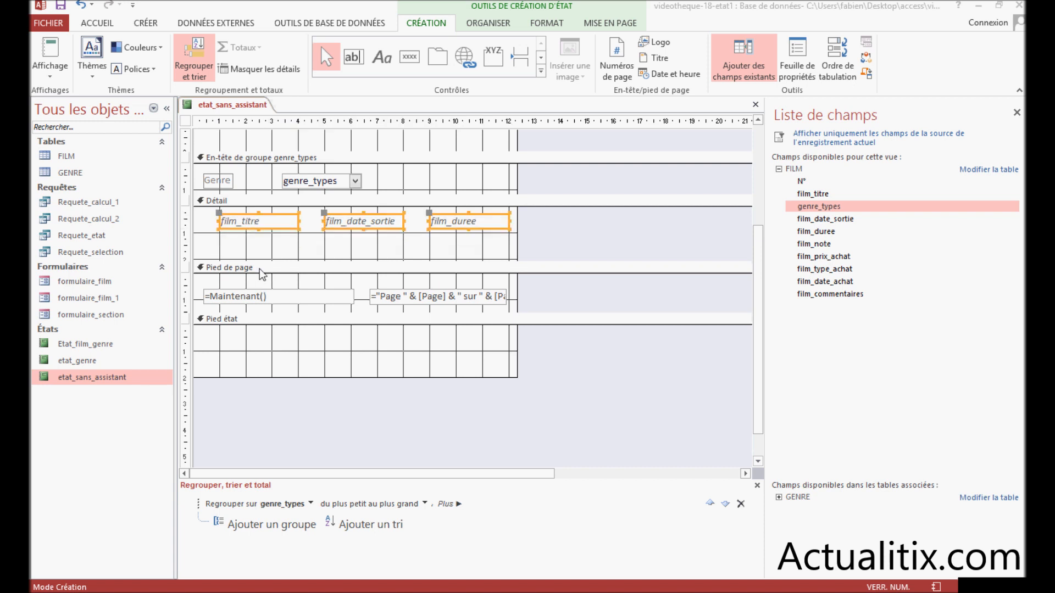
left_click(262, 266)
left_click_drag(261, 262, 260, 239)
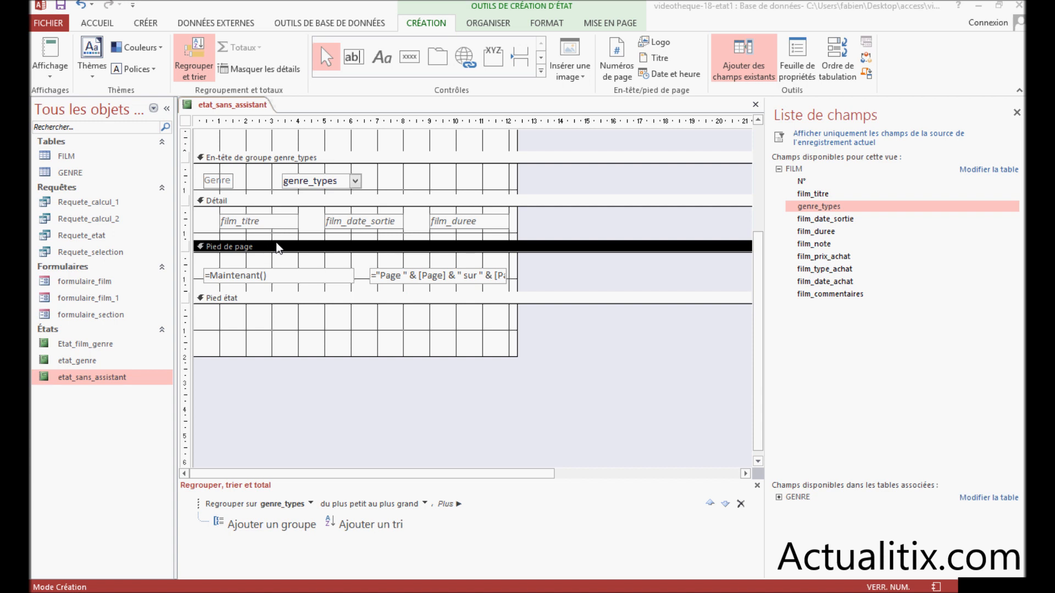
Display the full set of options for the genre_types group level
left_click(218, 183)
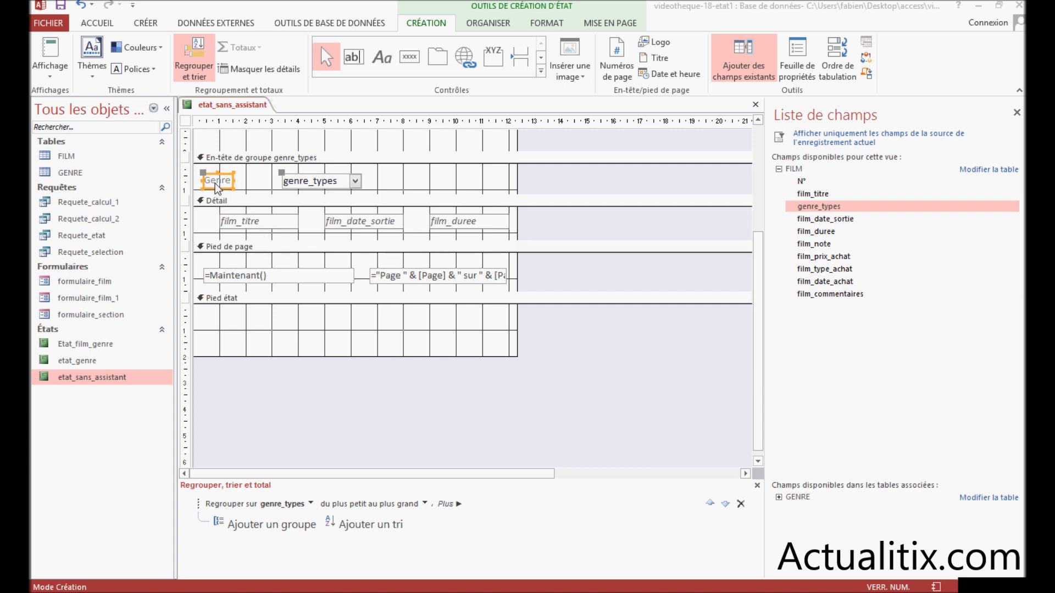
left_click(543, 192)
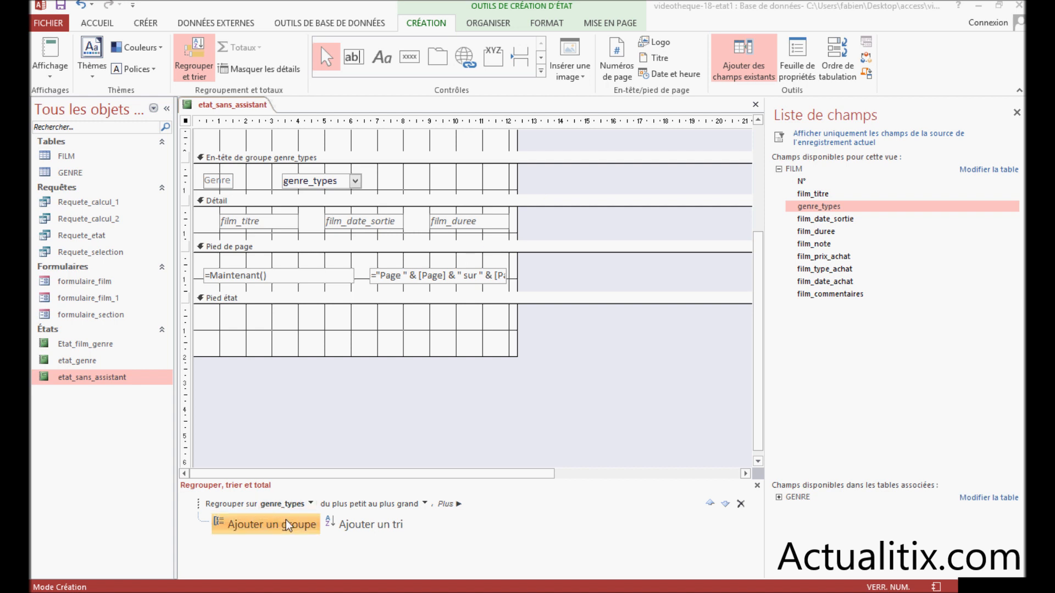
left_click(449, 504)
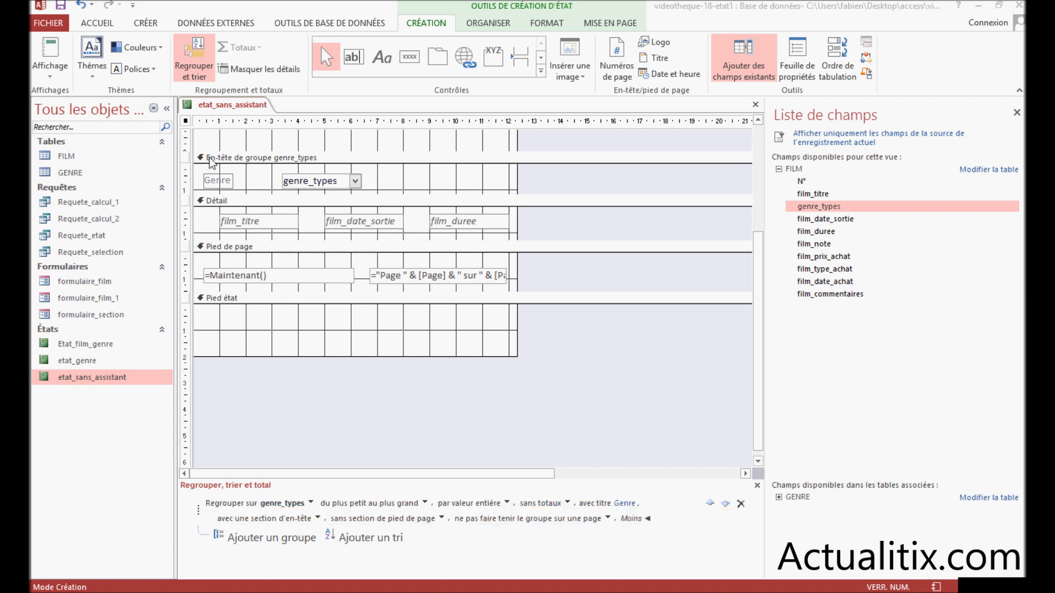
Fill the background of the group header's Genre label and genre_types box with a medium-dark grey theme colour
left_click_drag(199, 168, 353, 202)
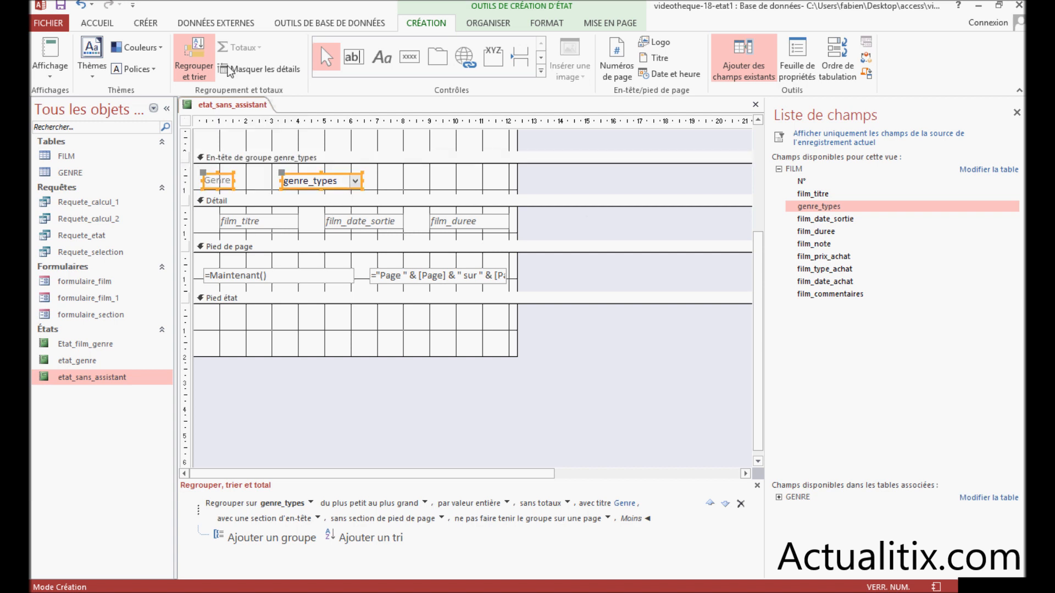
left_click(547, 23)
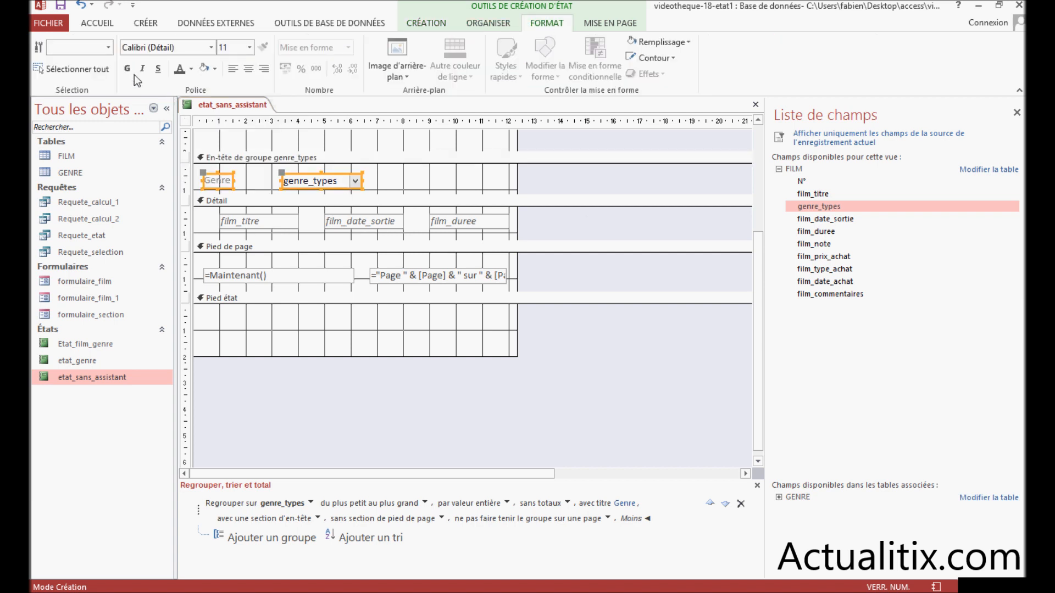
left_click(215, 69)
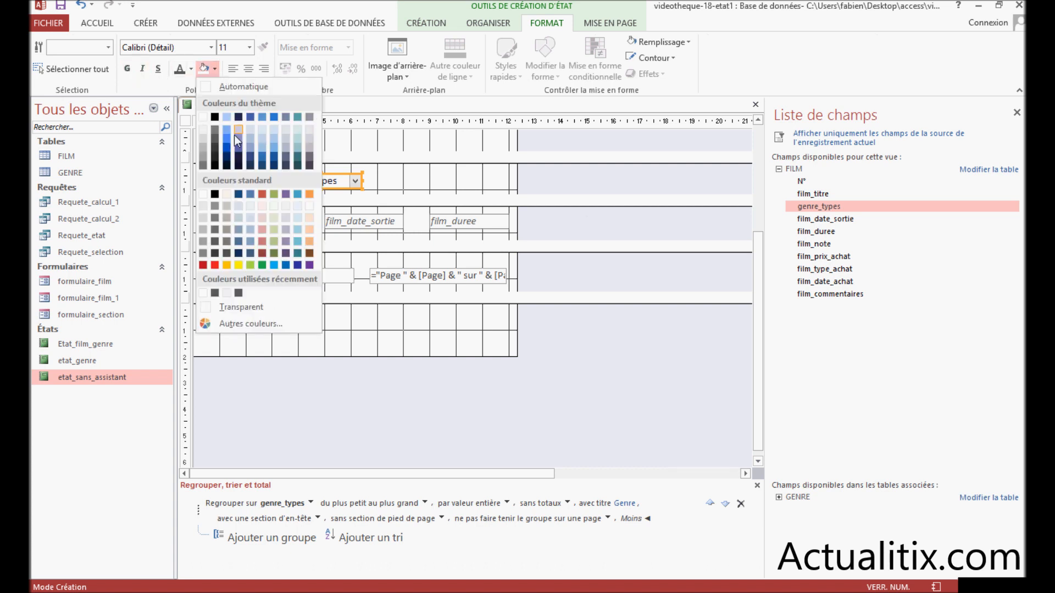
left_click(203, 158)
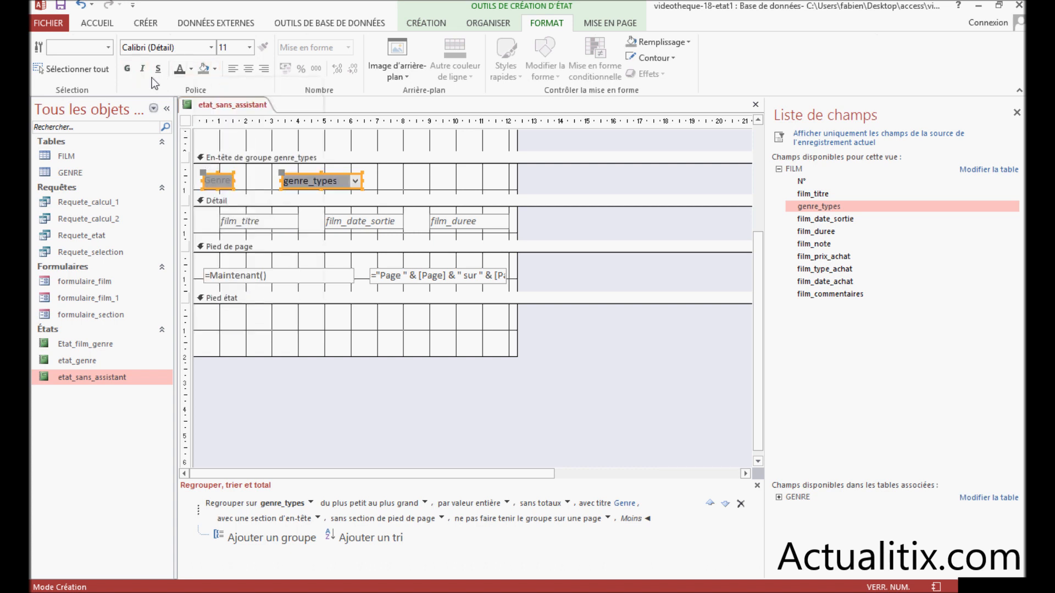
Format the text of the Genre label and genre_types box as bold, italic, size 12, in a black theme shade
left_click(249, 47)
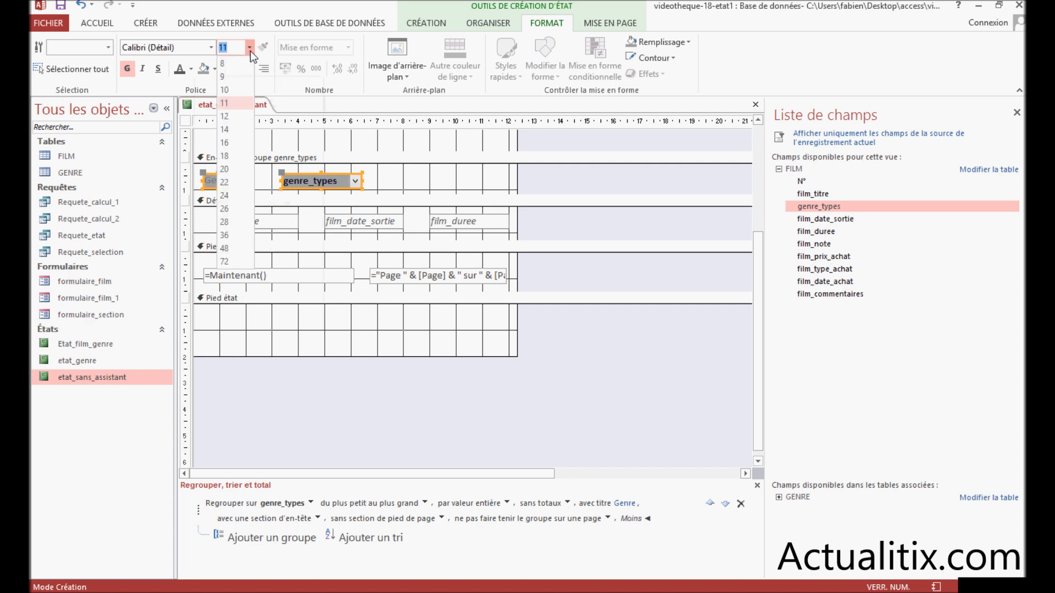
left_click(229, 116)
left_click(141, 70)
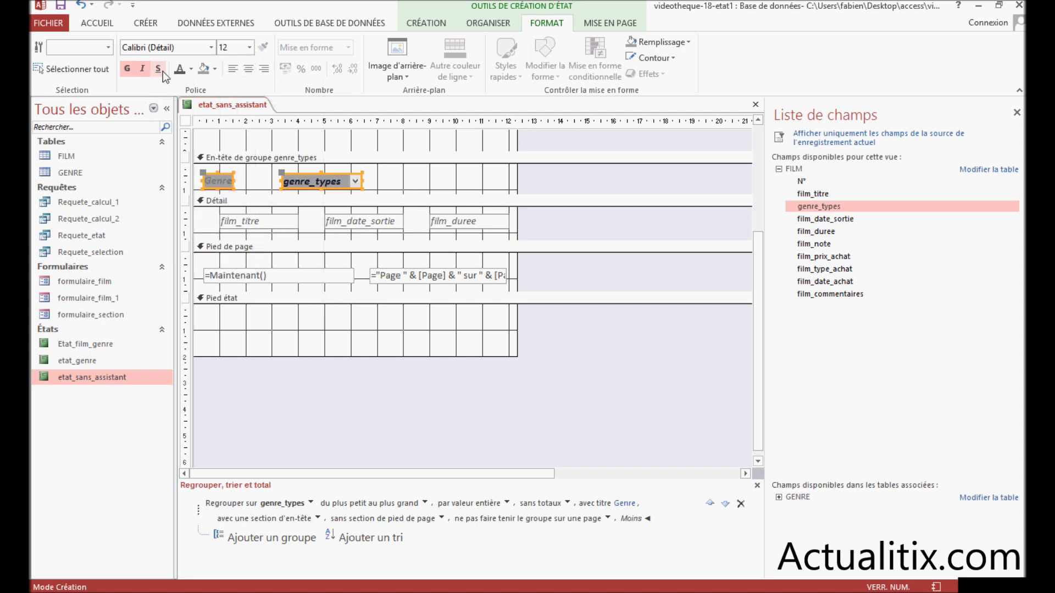
left_click(191, 69)
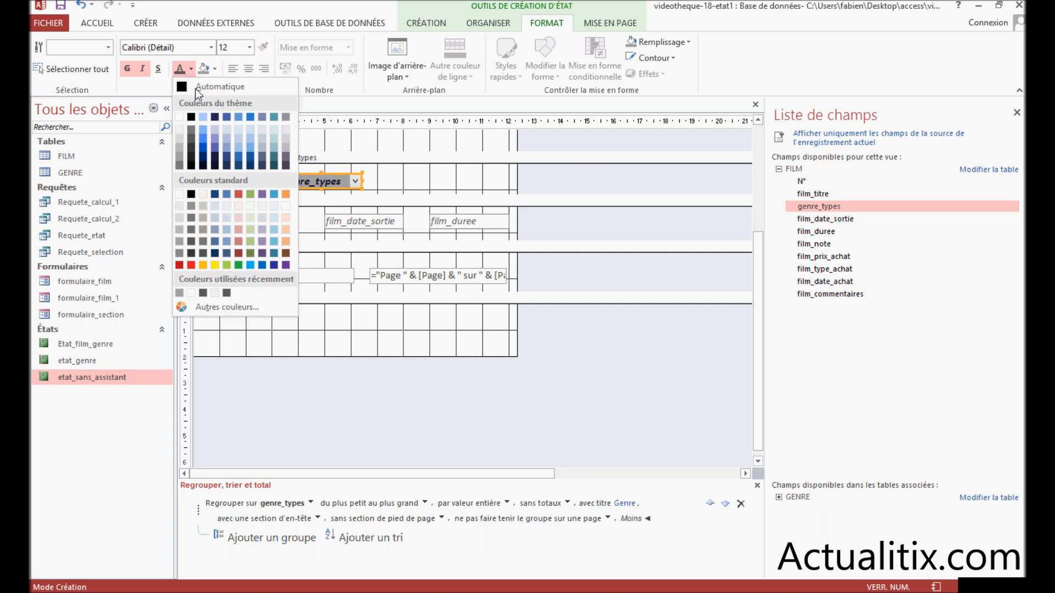
left_click(191, 157)
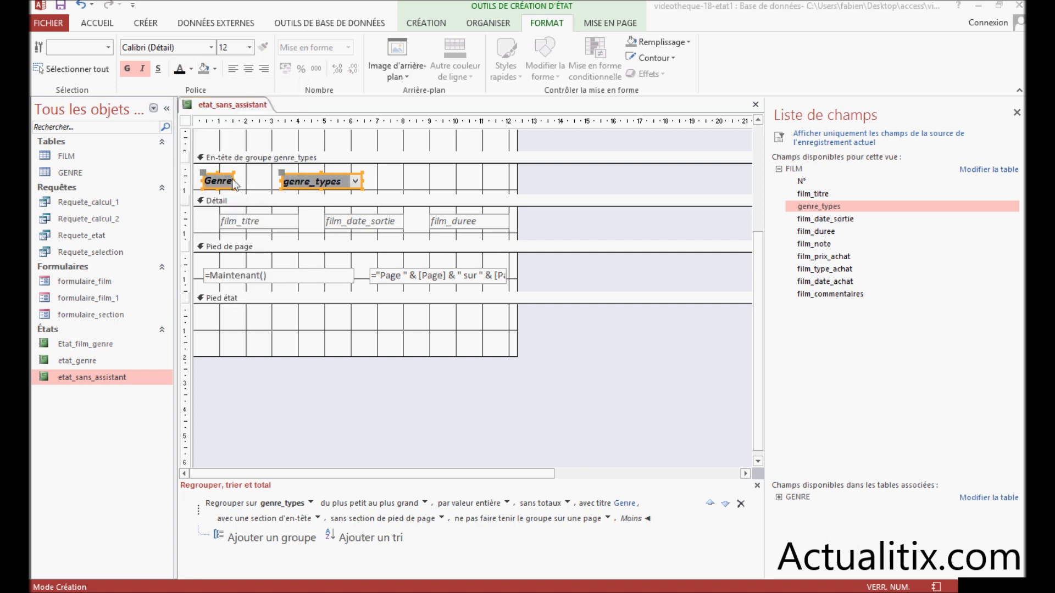
Delete the Genre label and reposition the genre_types box at the group header's left edge, widening it to about 11 cm
left_click(214, 175)
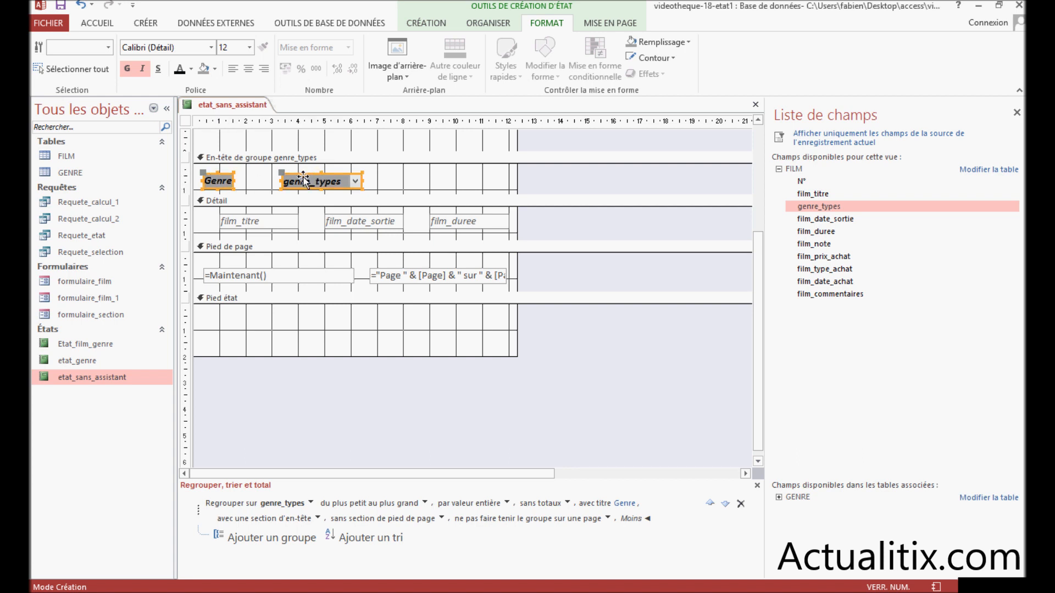
left_click(225, 176)
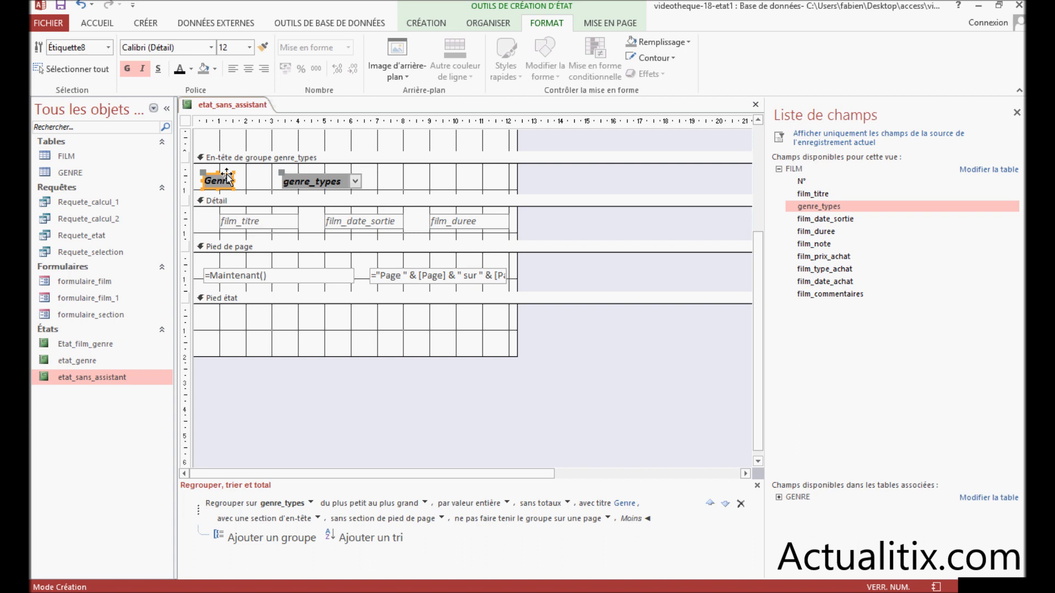
right_click(226, 176)
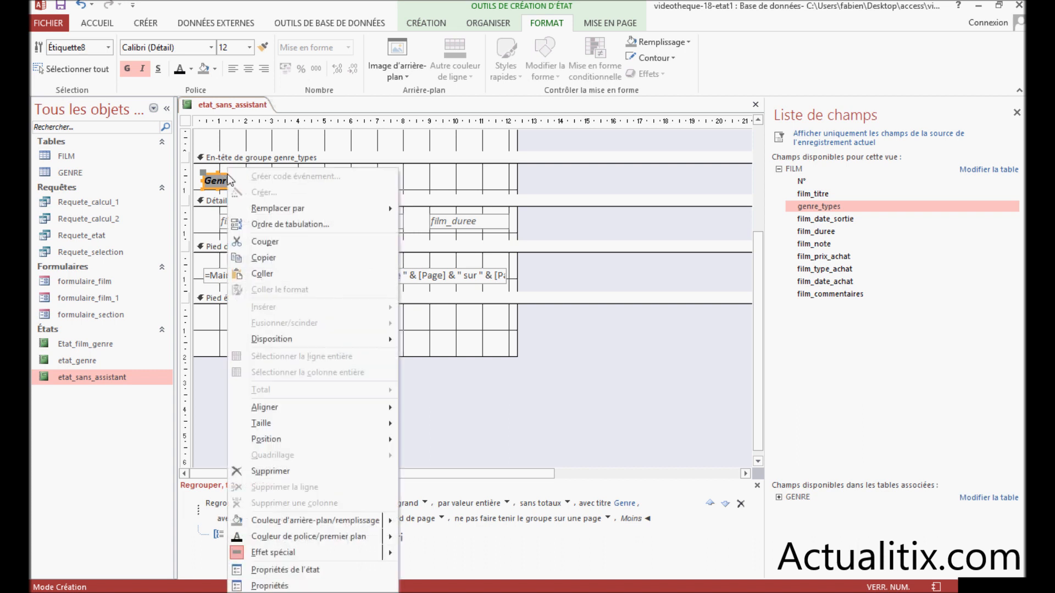
left_click(286, 471)
left_click(305, 178)
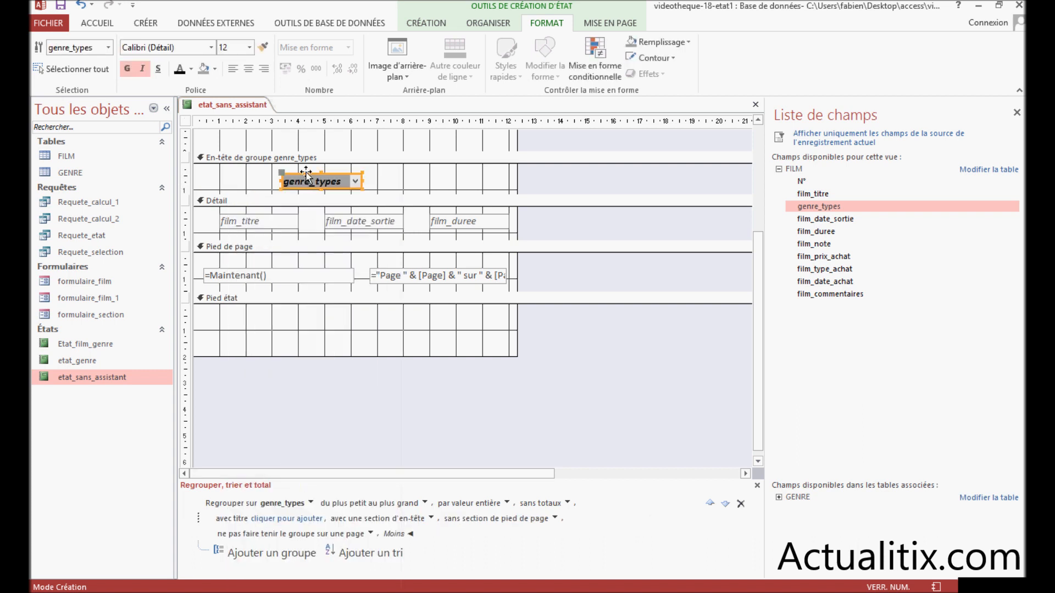
left_click_drag(306, 172, 490, 169)
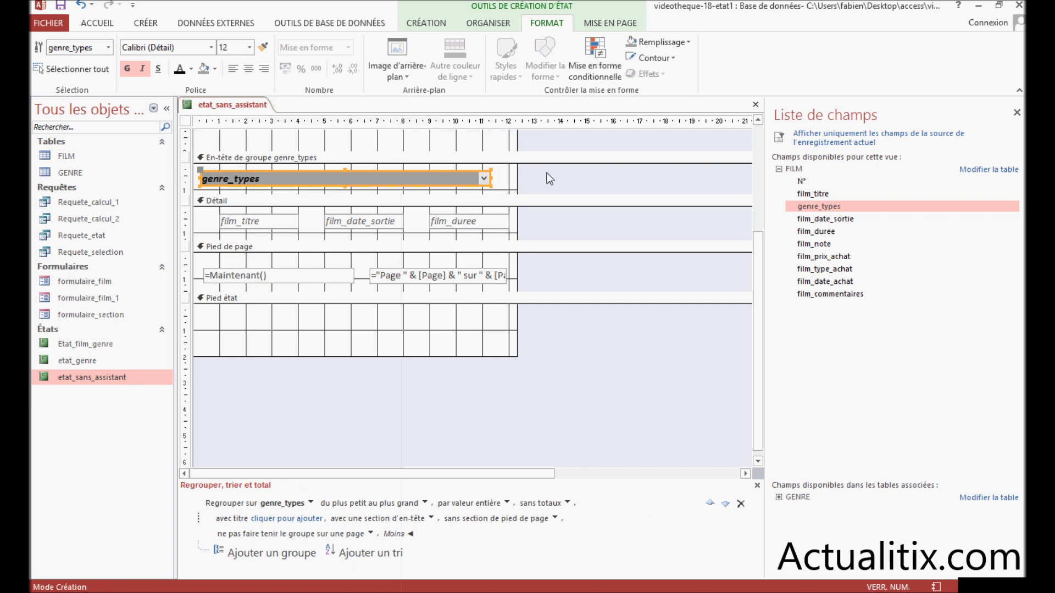
View the report in Mode État and examine the genre headings, the films under each genre and the page footer
left_click_drag(757, 245, 759, 127)
right_click(530, 170)
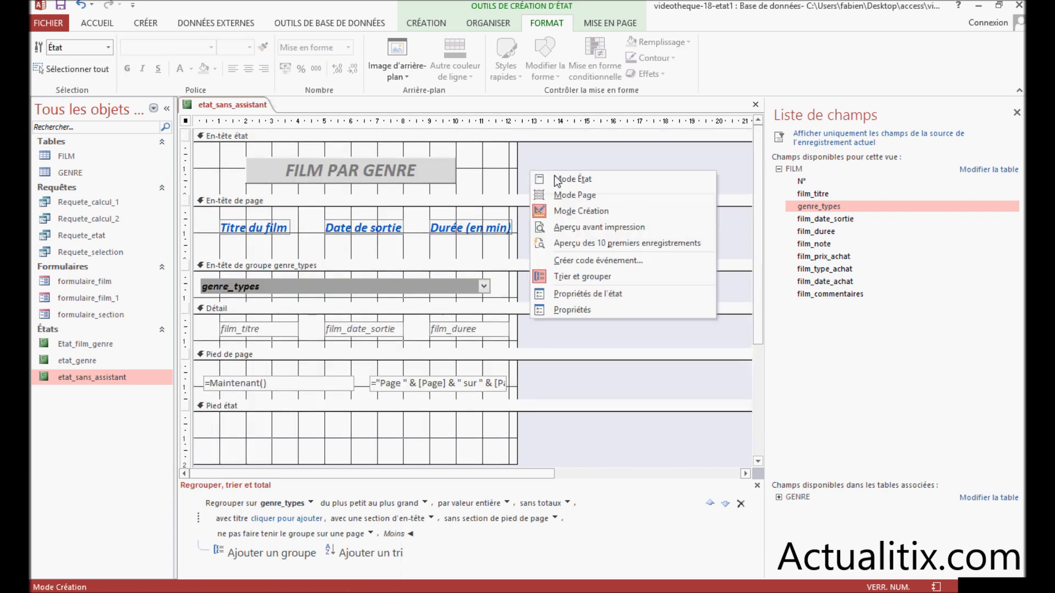
left_click(566, 183)
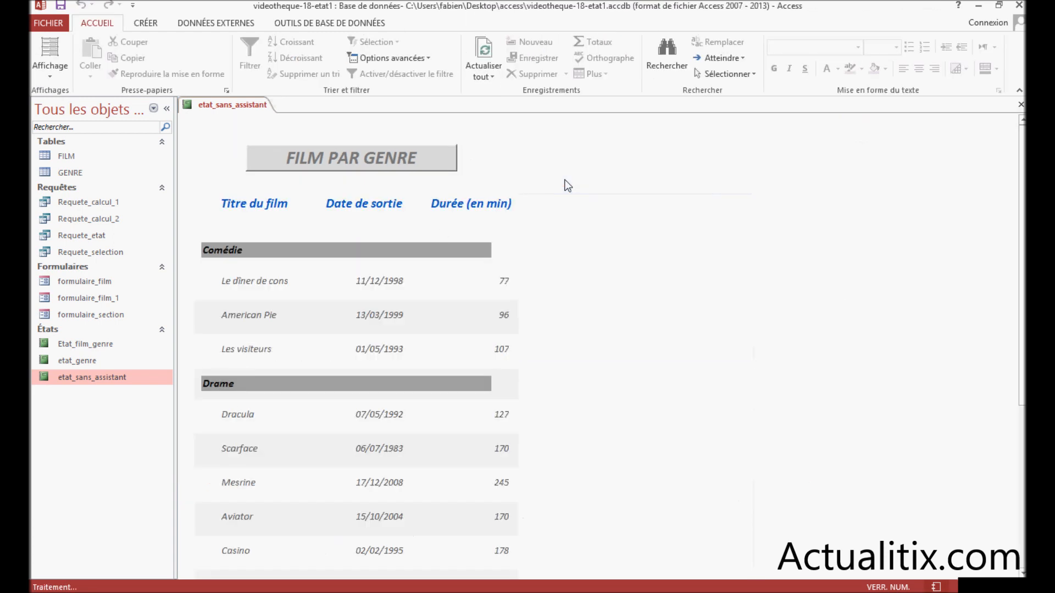
scroll(417, 282, "down", 1)
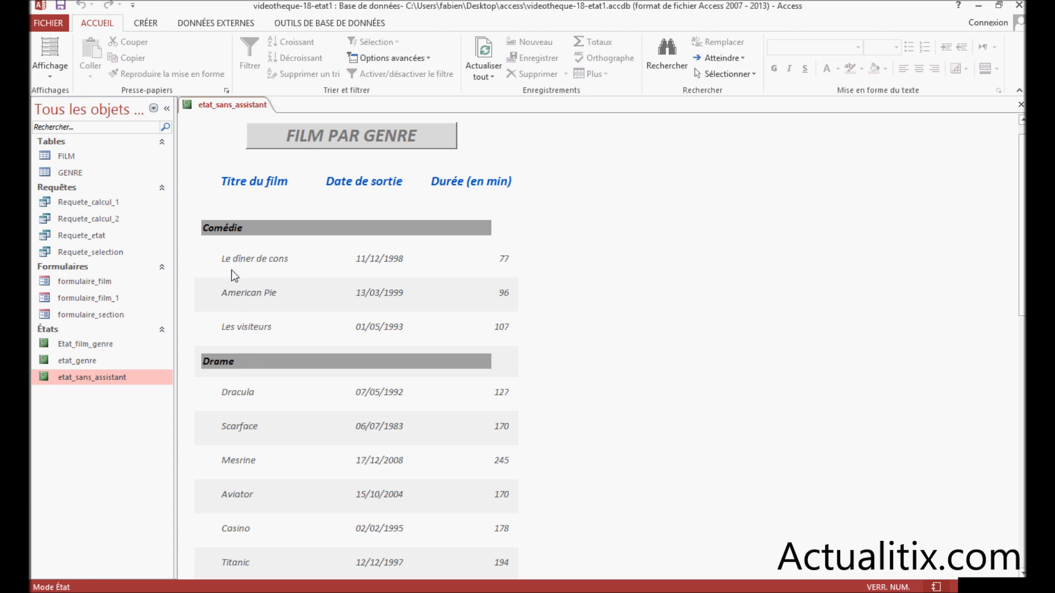
scroll(240, 327, "down", 2)
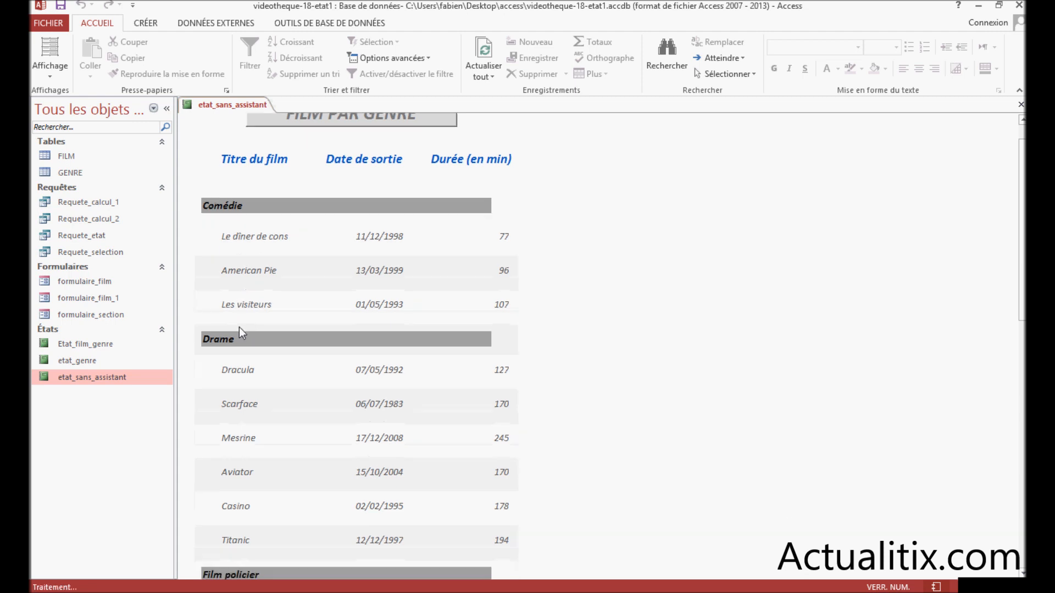
scroll(242, 343, "down", 1)
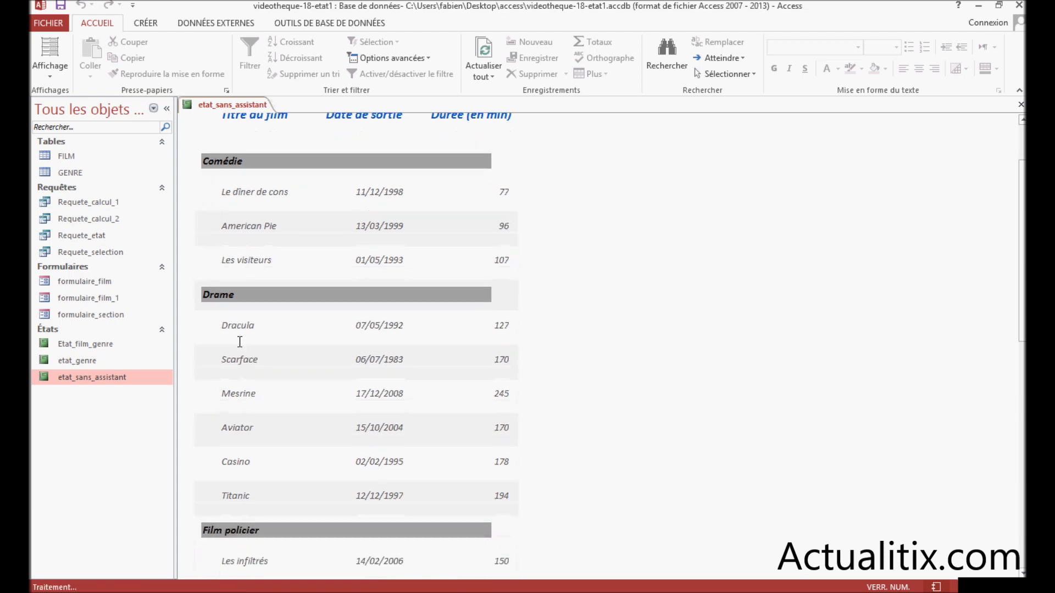
scroll(258, 347, "down", 7)
scroll(261, 347, "down", 15)
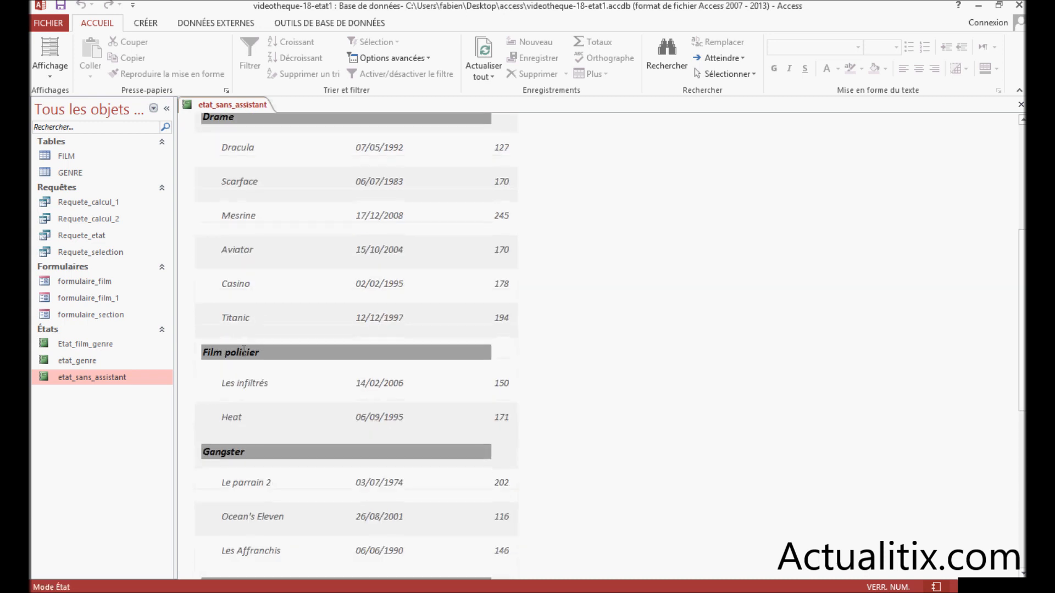
scroll(237, 350, "down", 4)
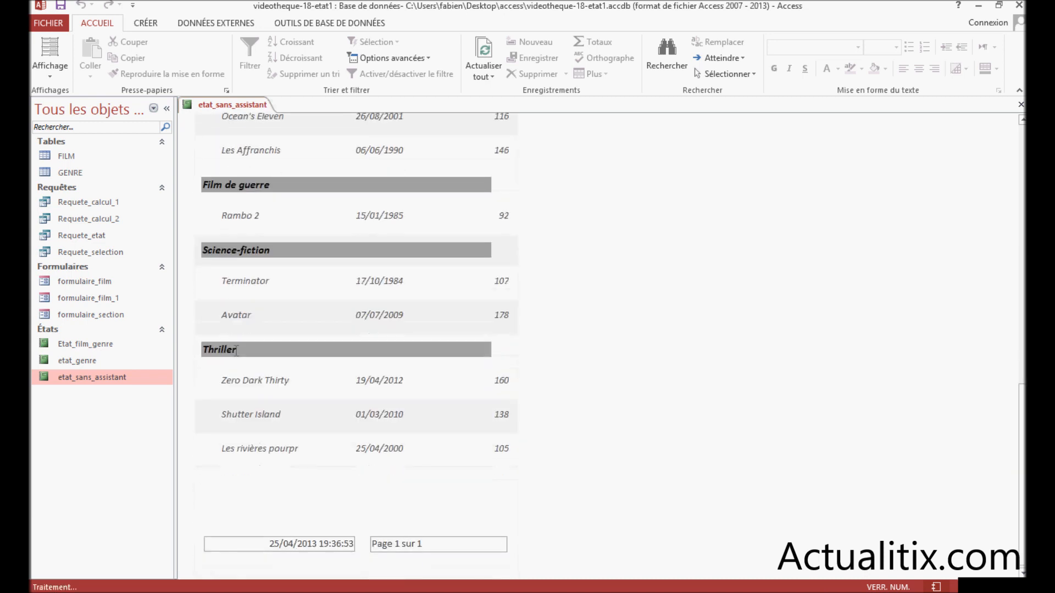